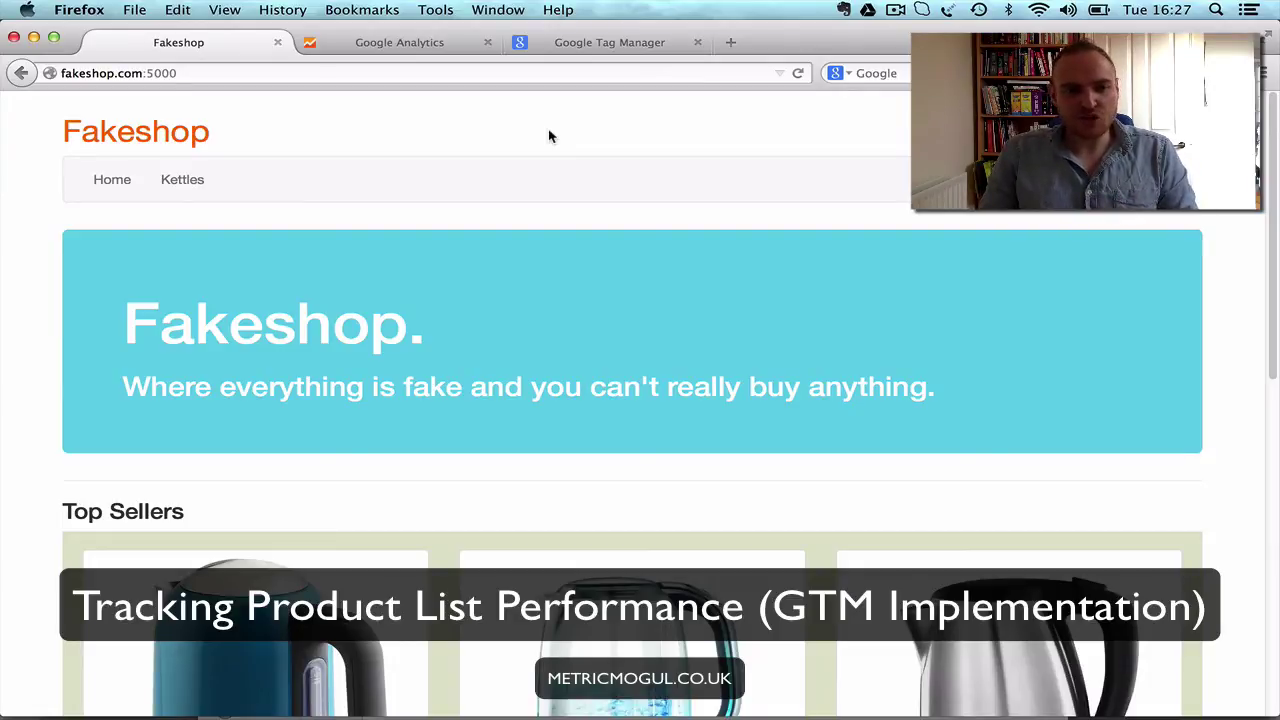
# - Open the Product List Performance report in the Google Analytics tab
pyautogui.scroll(-5, 553, 148)
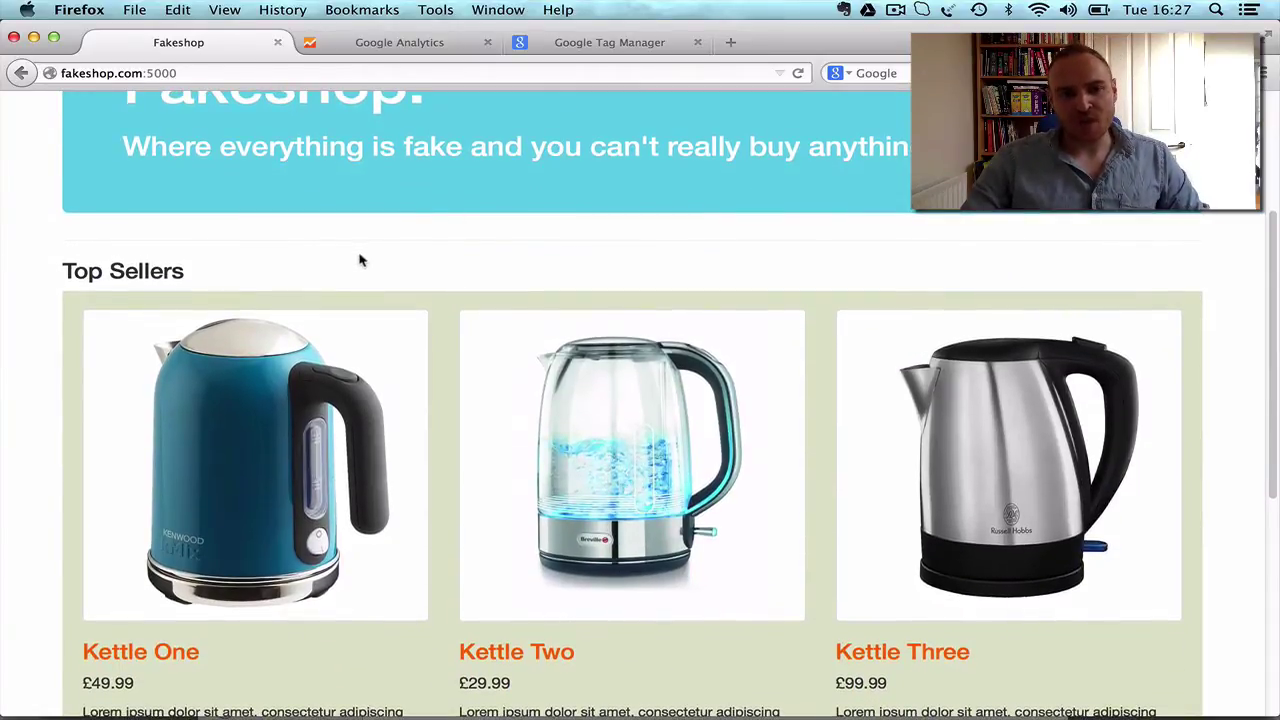
pyautogui.scroll(-2, 286, 249)
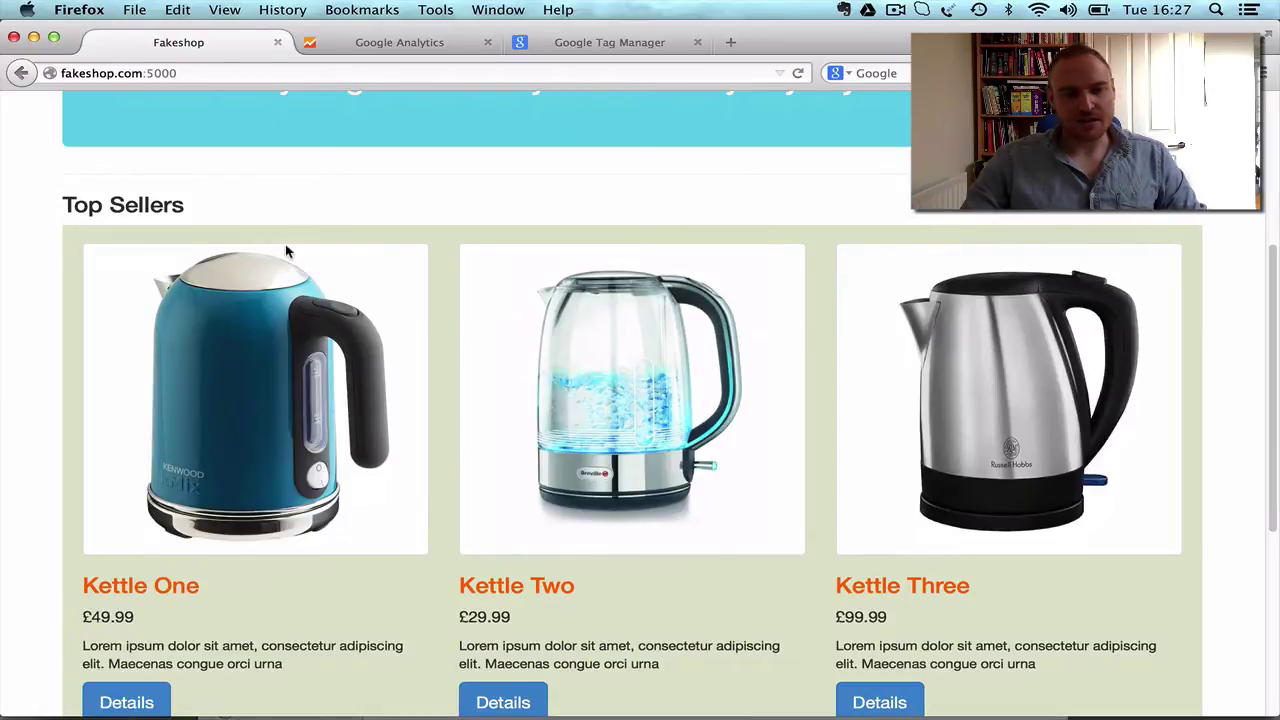
pyautogui.scroll(-1, 286, 249)
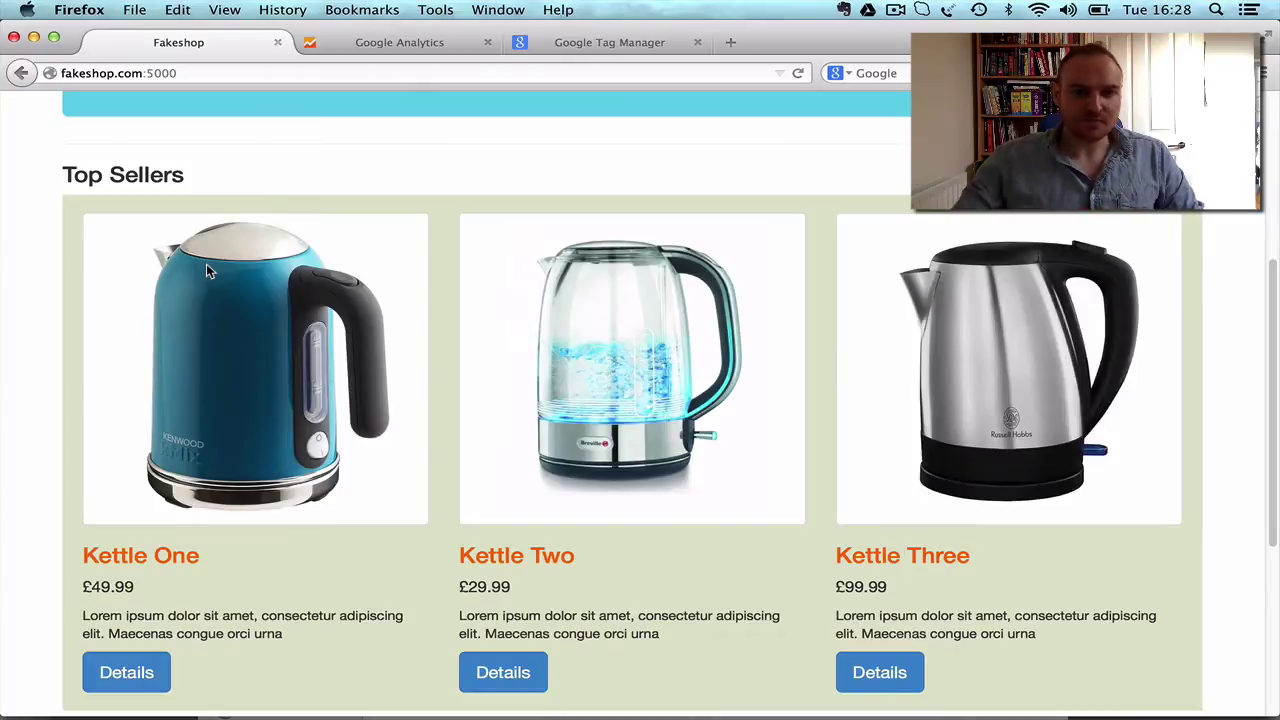
pyautogui.scroll(3, 206, 263)
pyautogui.scroll(2, 198, 279)
pyautogui.scroll(-10, 165, 308)
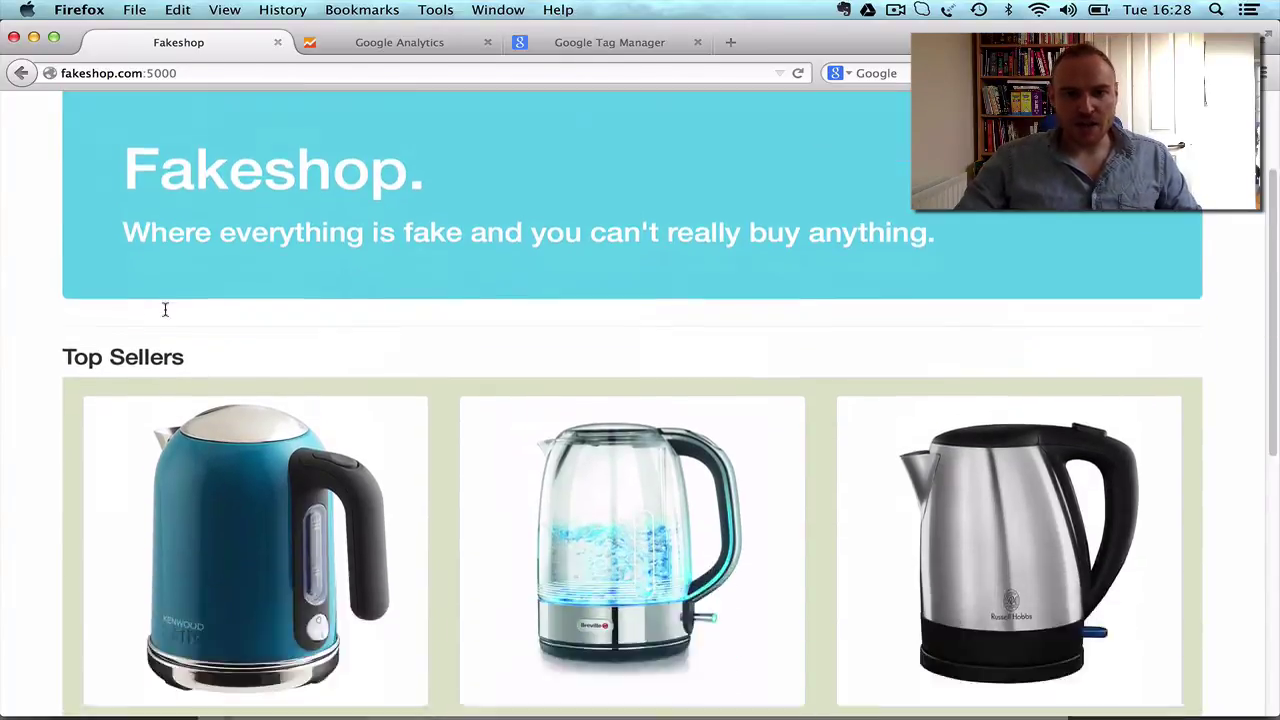
pyautogui.scroll(3, 166, 315)
pyautogui.scroll(2, 164, 308)
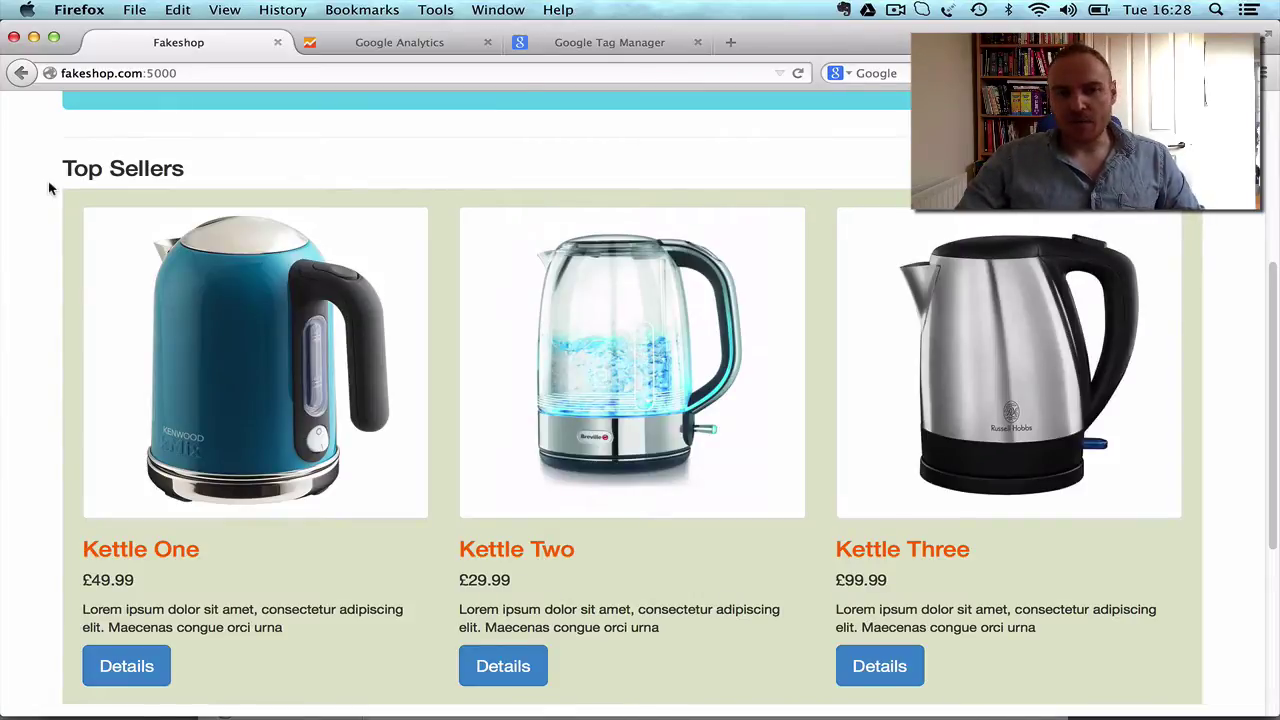
pyautogui.click(346, 44)
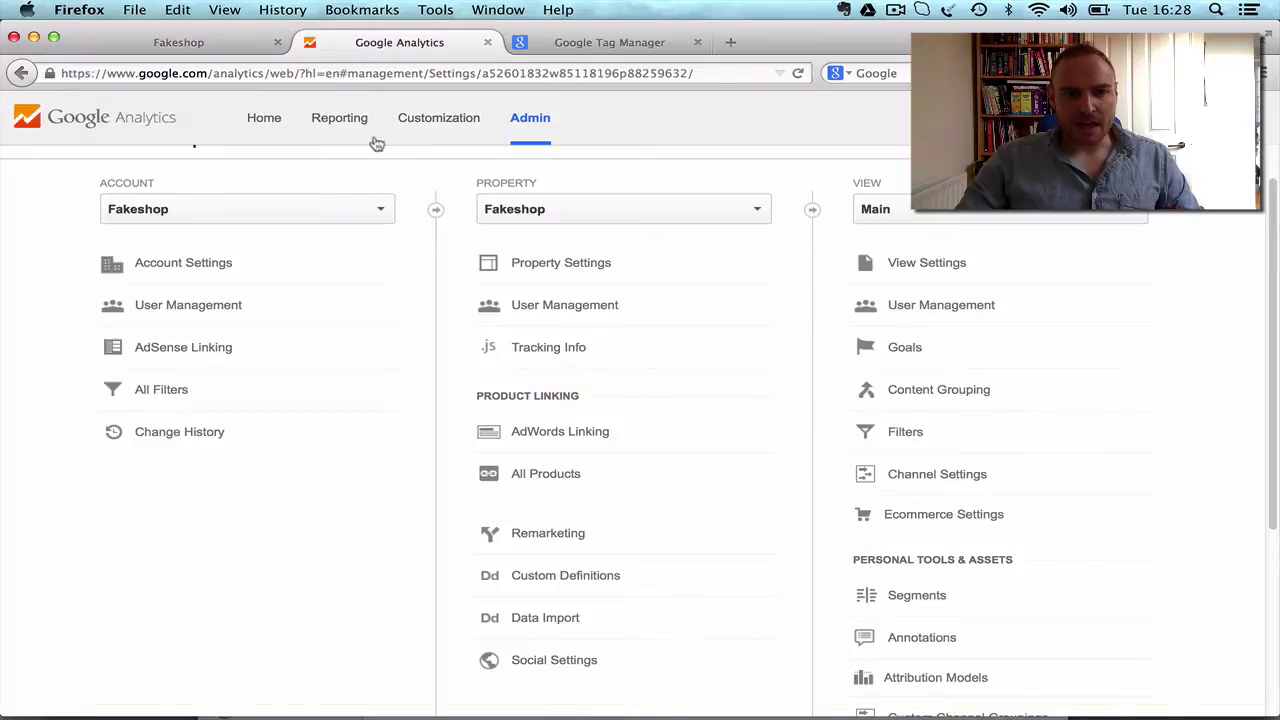
pyautogui.click(340, 125)
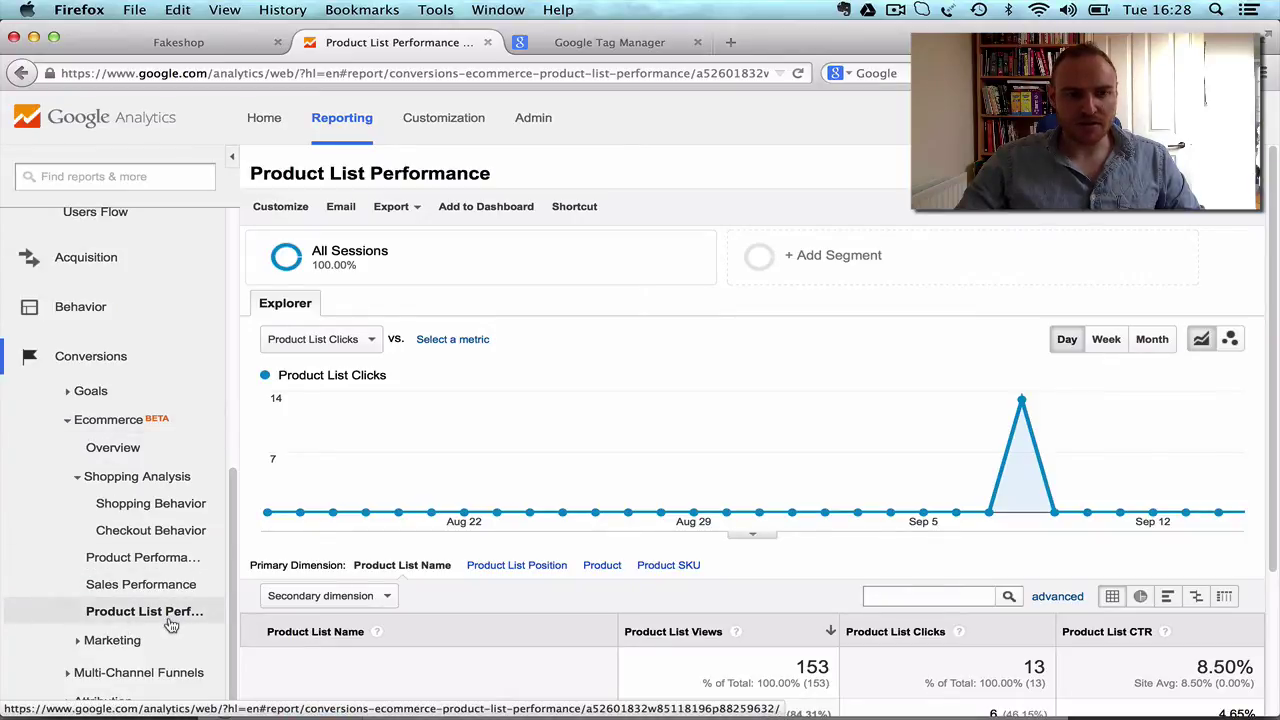
# - Break the table down by Product List Position, then by Product to list Kettle One, Two and Three
pyautogui.scroll(-4, 521, 575)
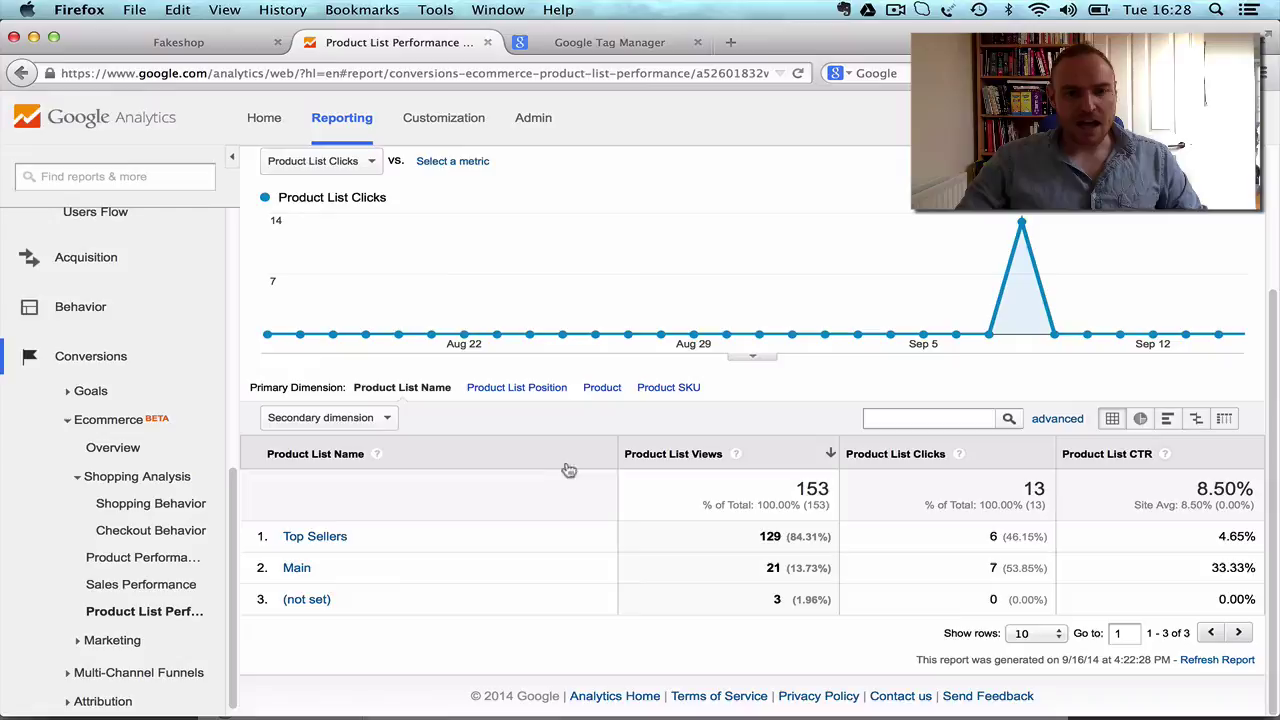
pyautogui.click(489, 392)
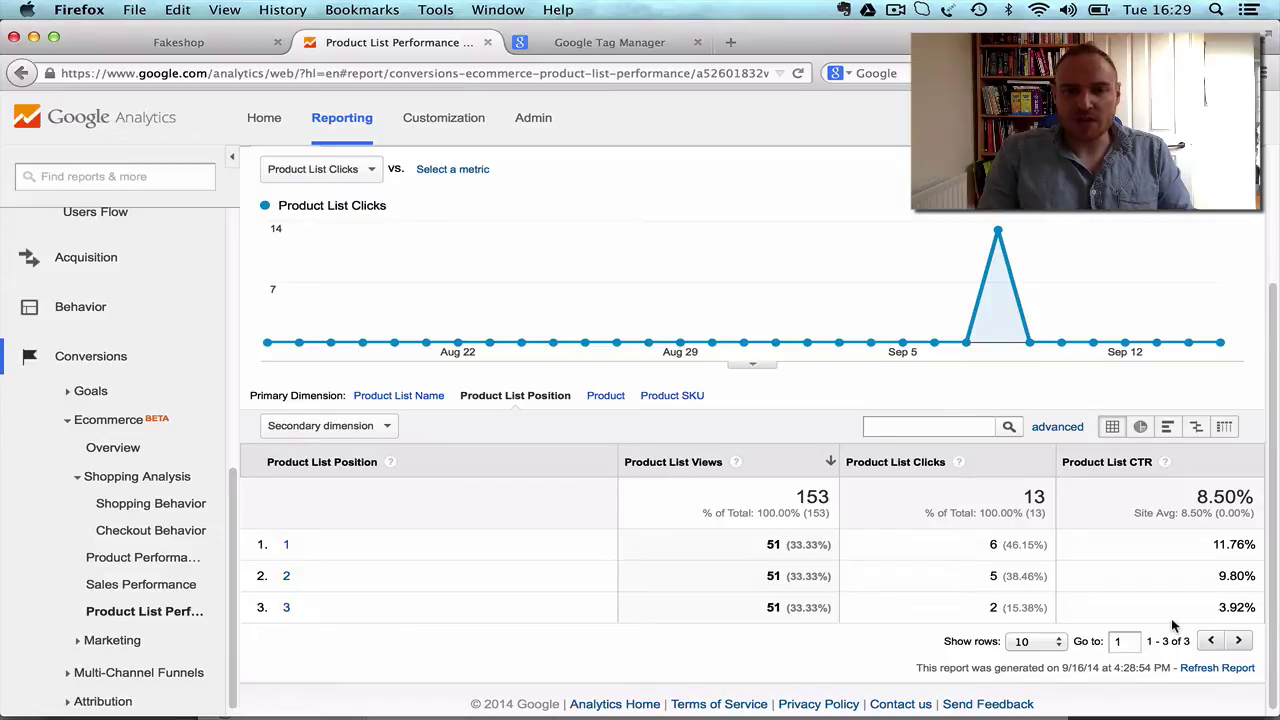
pyautogui.click(606, 397)
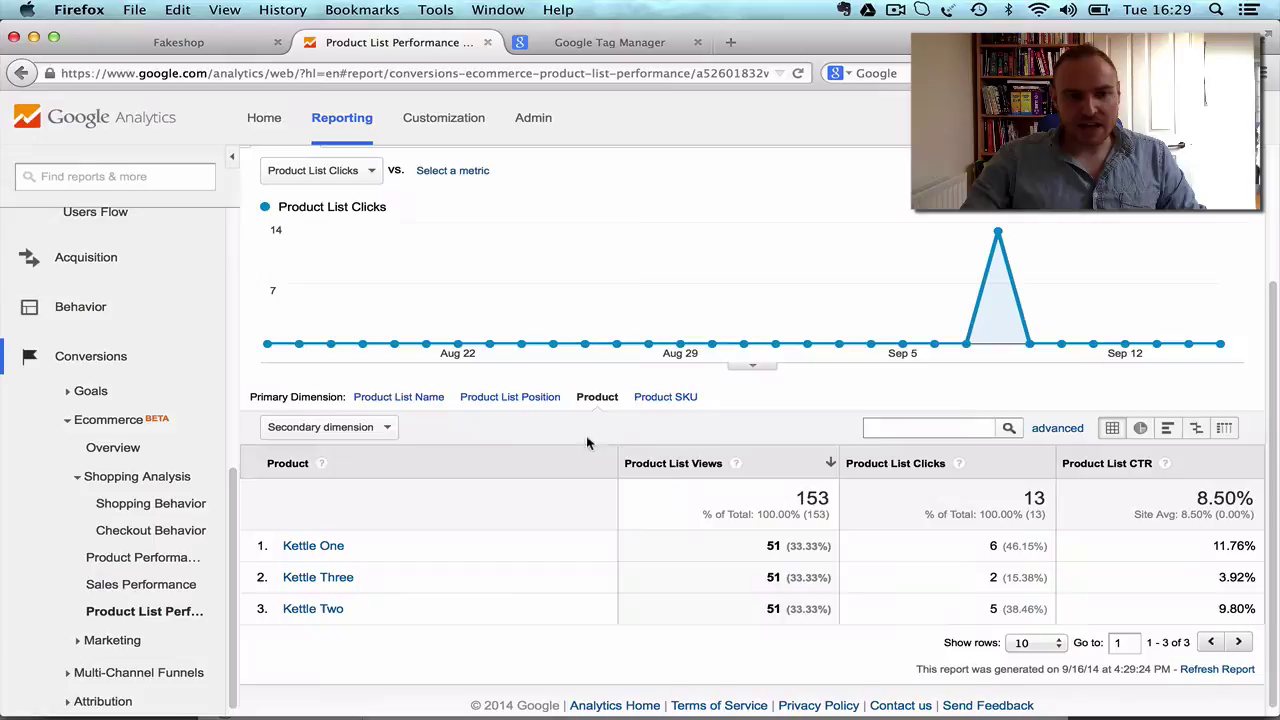
pyautogui.scroll(-1, 483, 548)
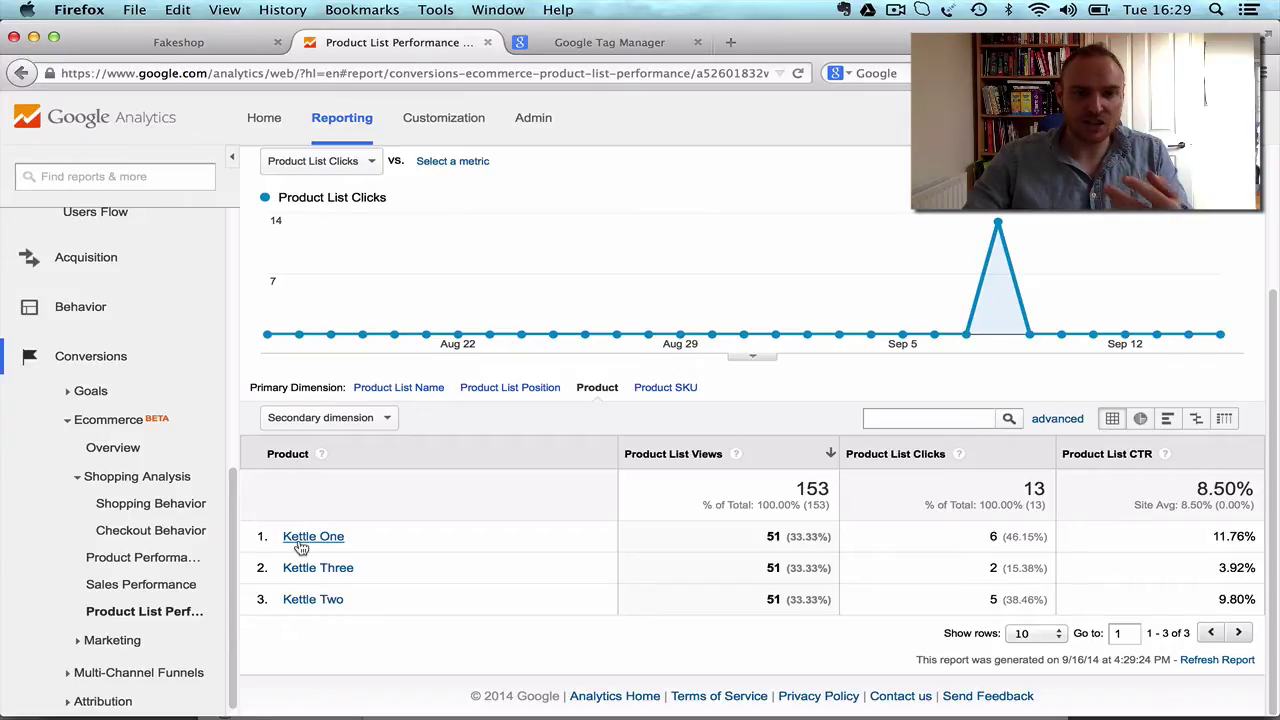
# - Look over the Fakeshop Kettles page, then return to the Product List Performance report
pyautogui.click(179, 42)
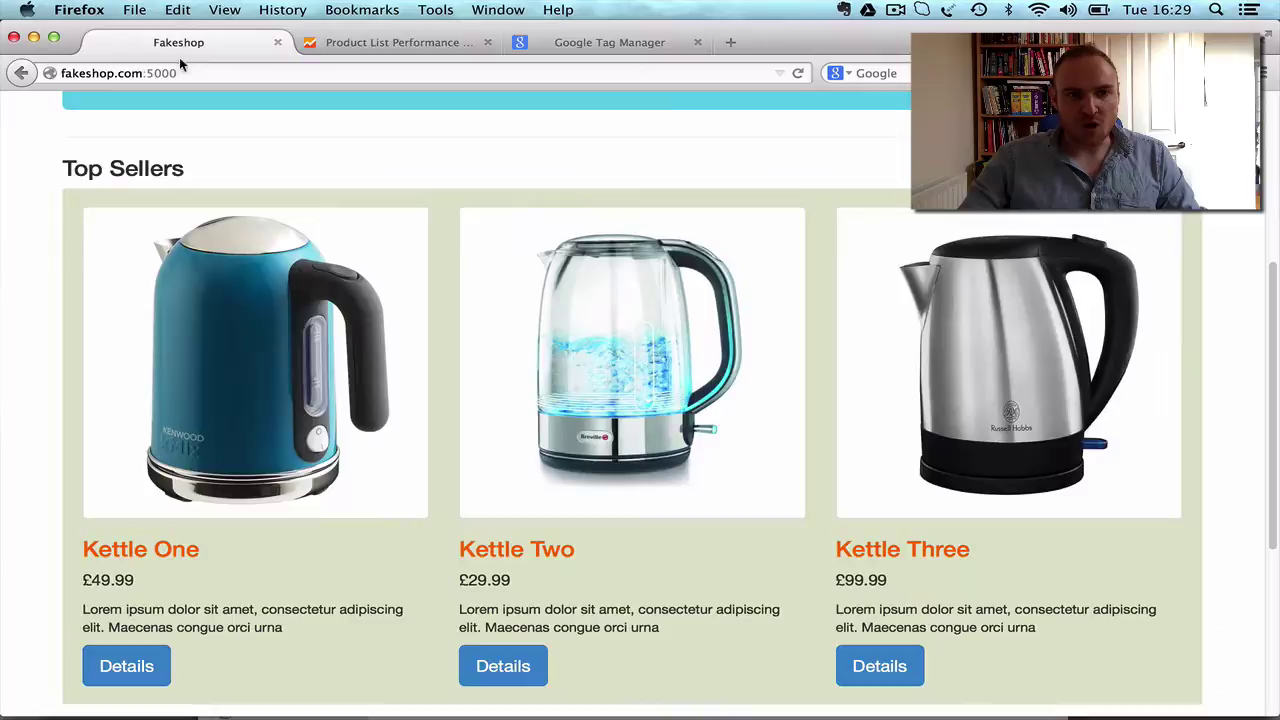
pyautogui.scroll(5, 250, 362)
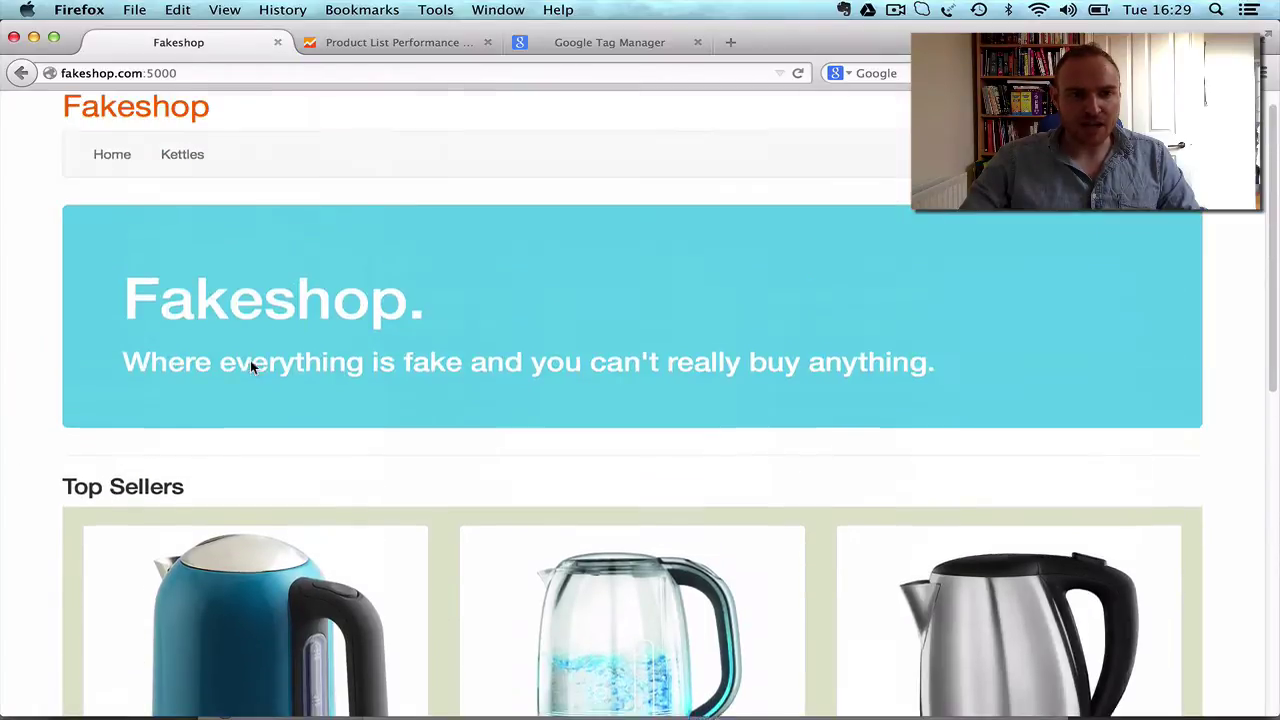
pyautogui.click(182, 179)
pyautogui.scroll(-5, 165, 320)
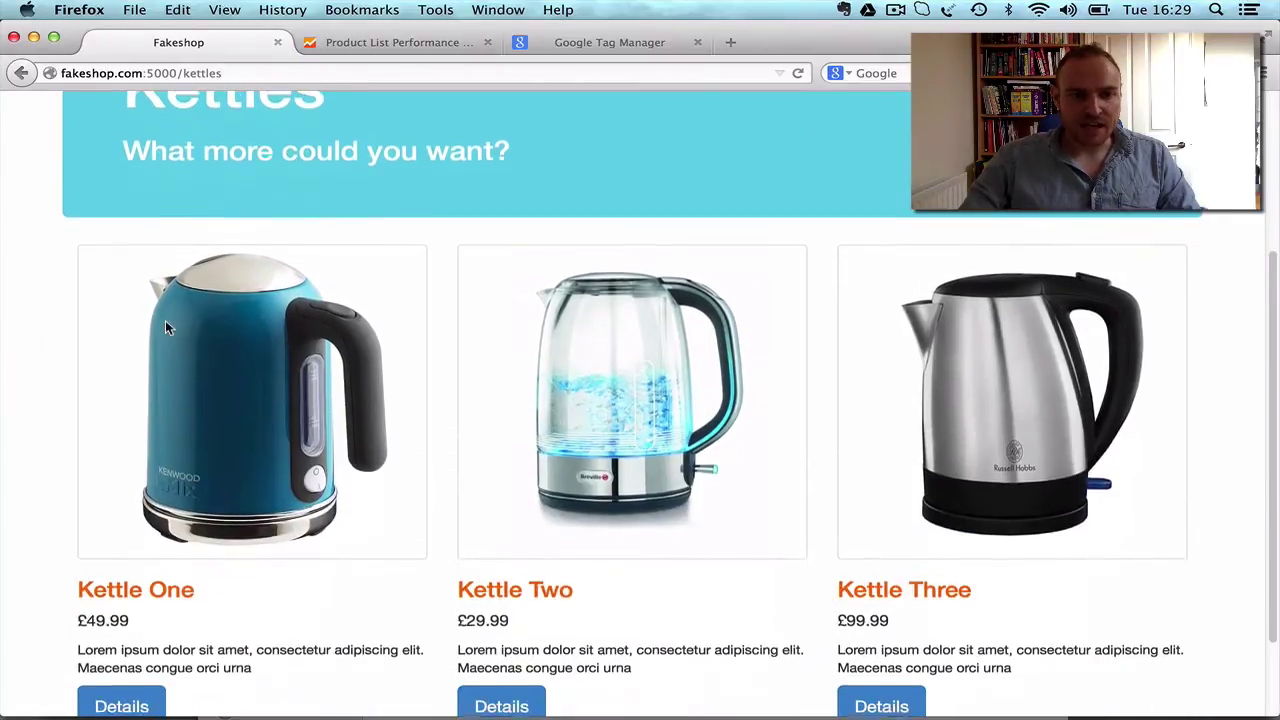
pyautogui.scroll(5, 514, 345)
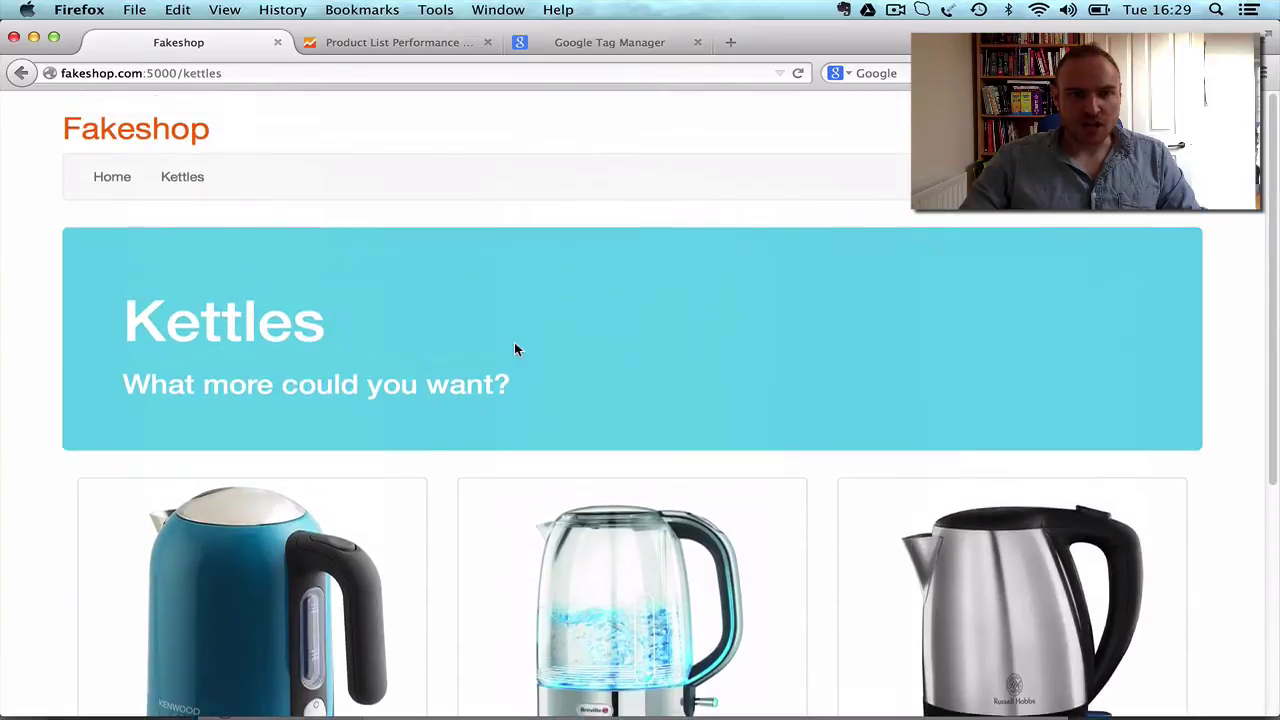
pyautogui.scroll(-5, 350, 316)
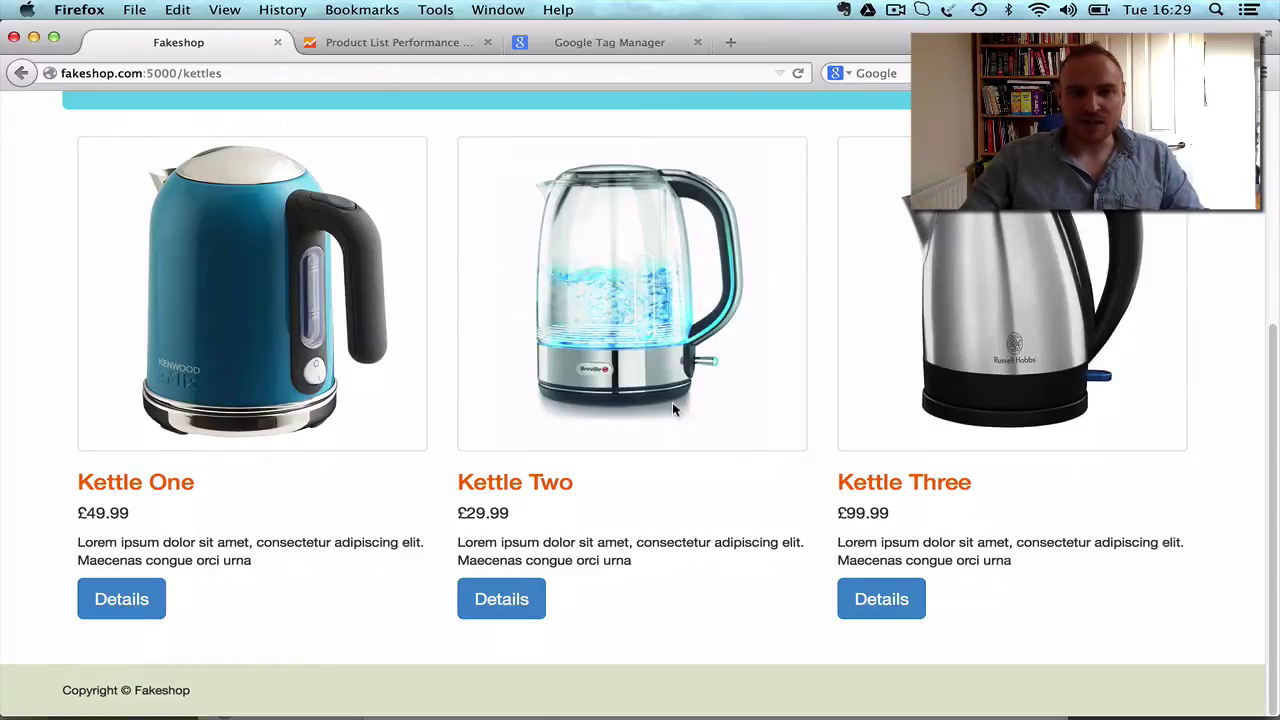
pyautogui.scroll(2, 550, 425)
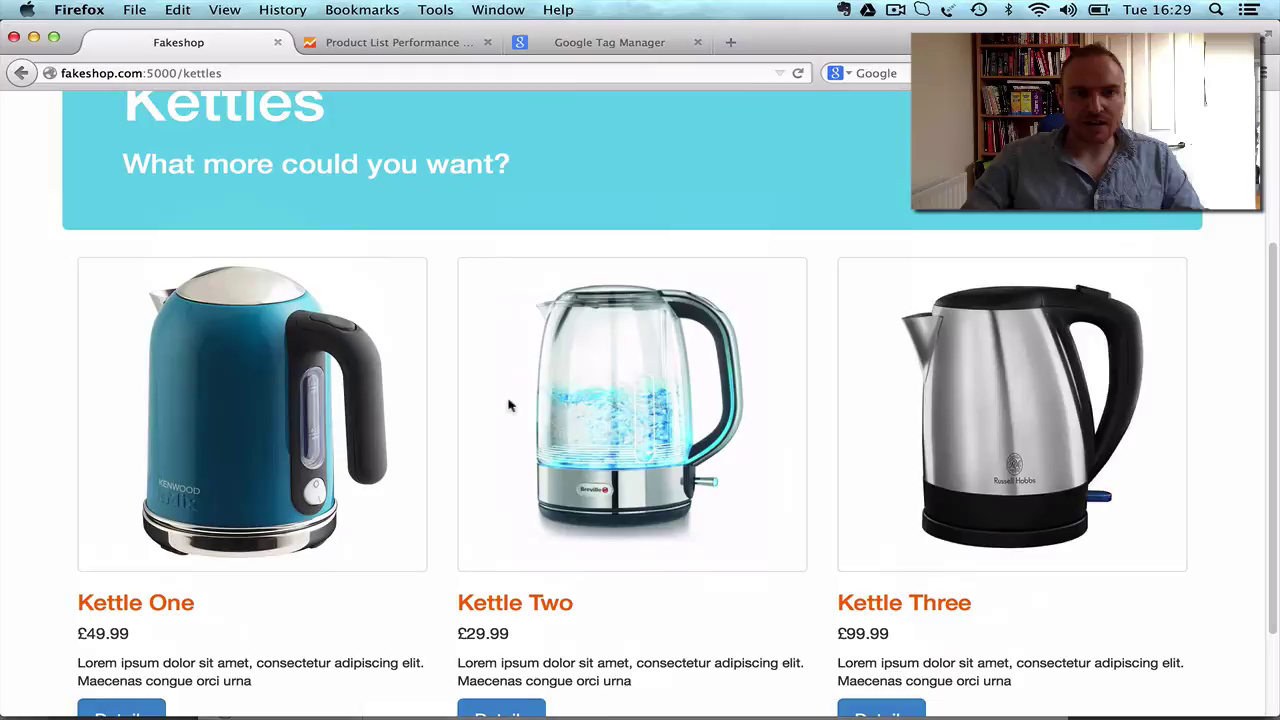
pyautogui.click(380, 42)
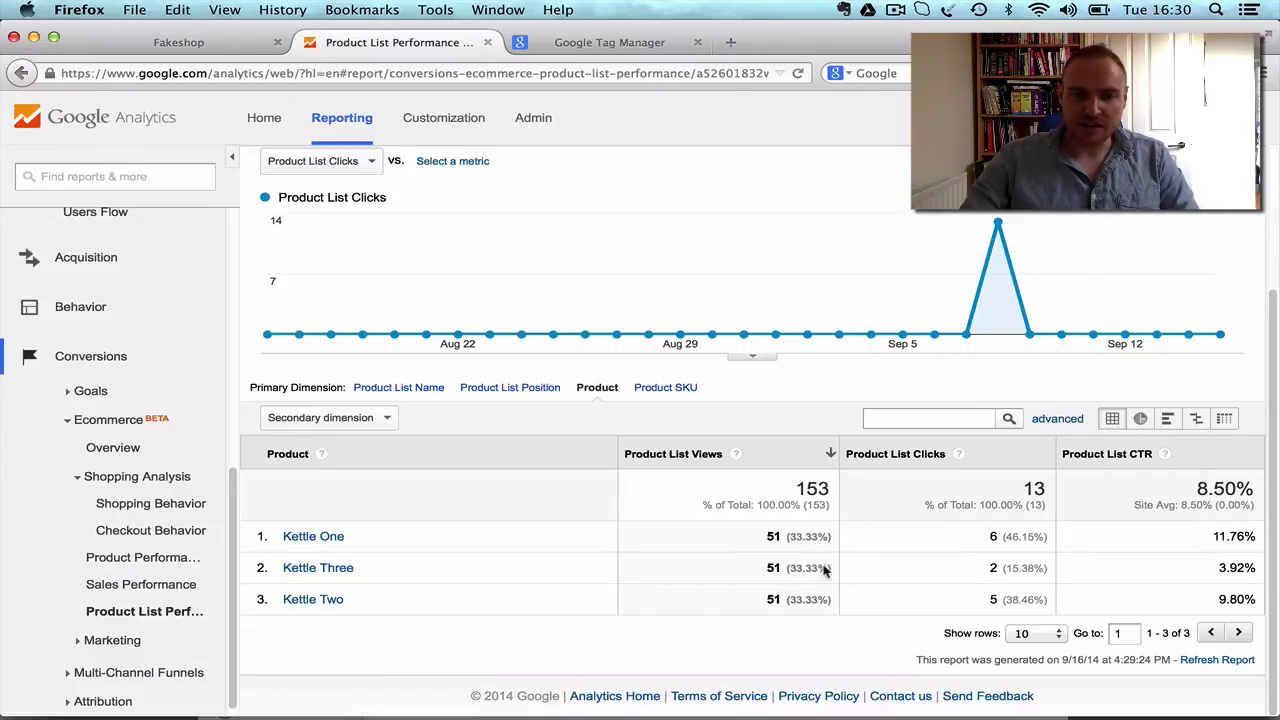
# - Narrow the report to Kettle One and add Product List Name as the secondary dimension
pyautogui.click(315, 540)
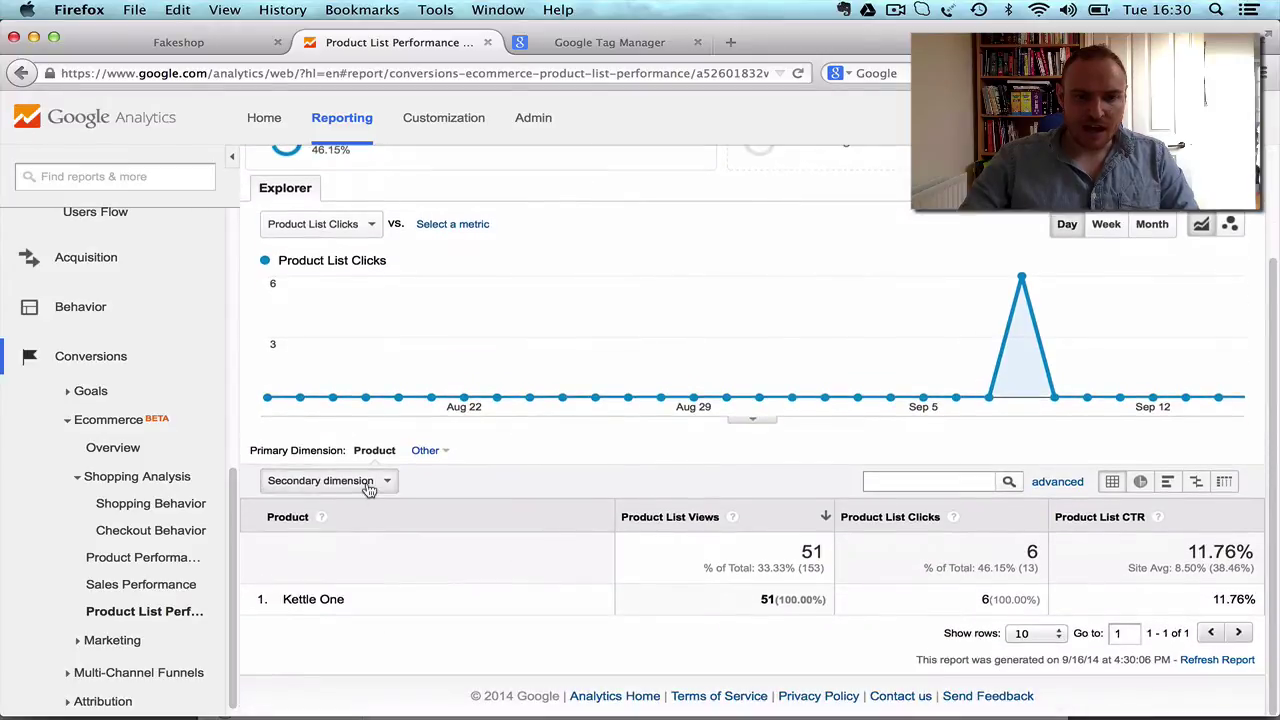
pyautogui.click(369, 482)
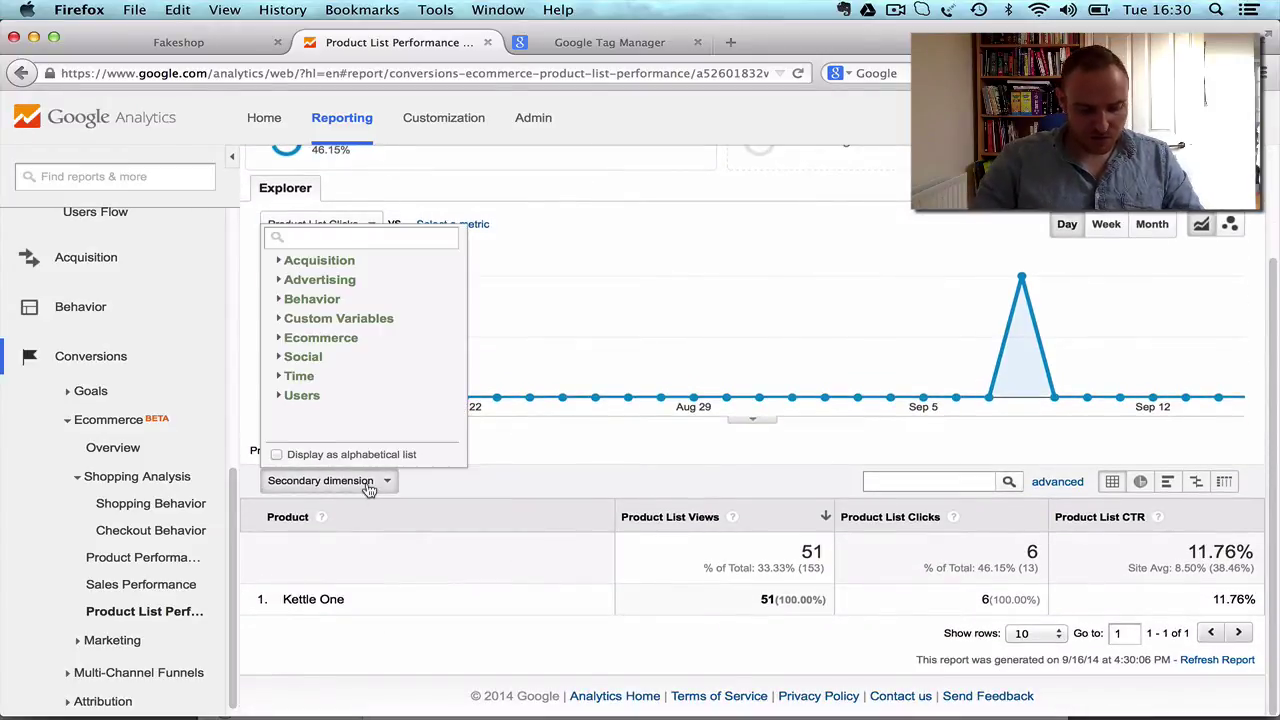
pyautogui.write('list')
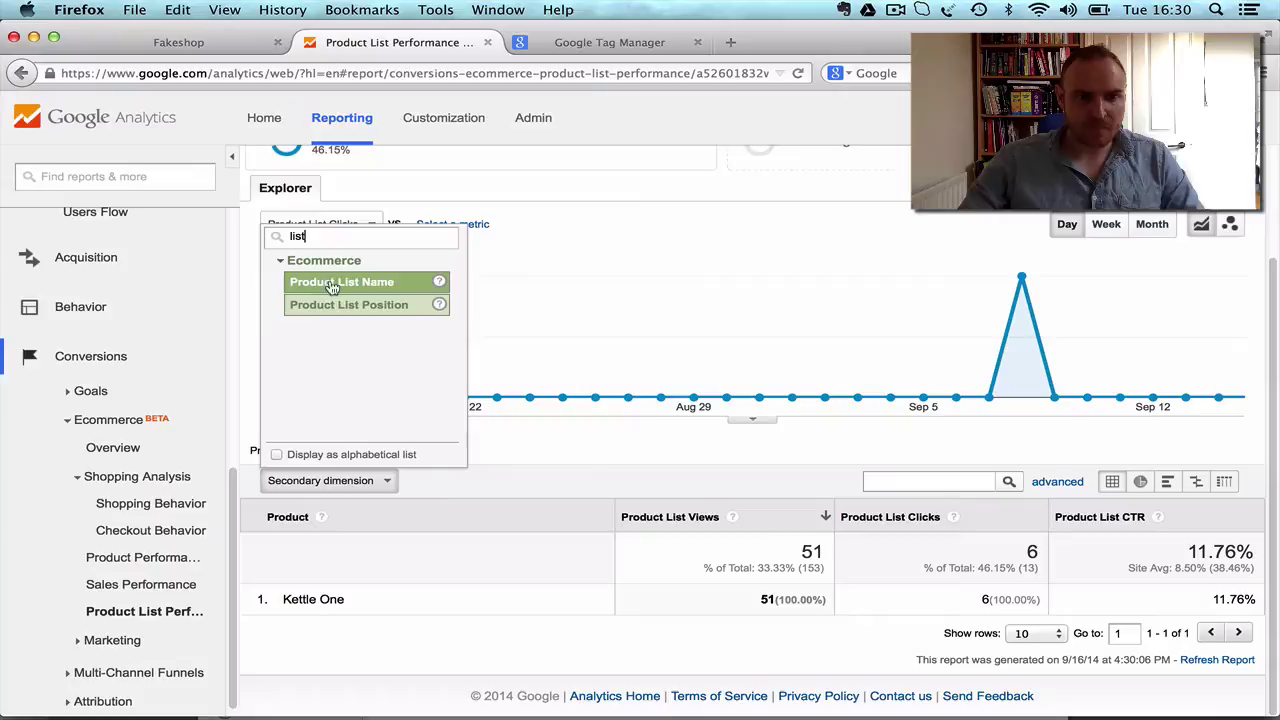
pyautogui.click(334, 288)
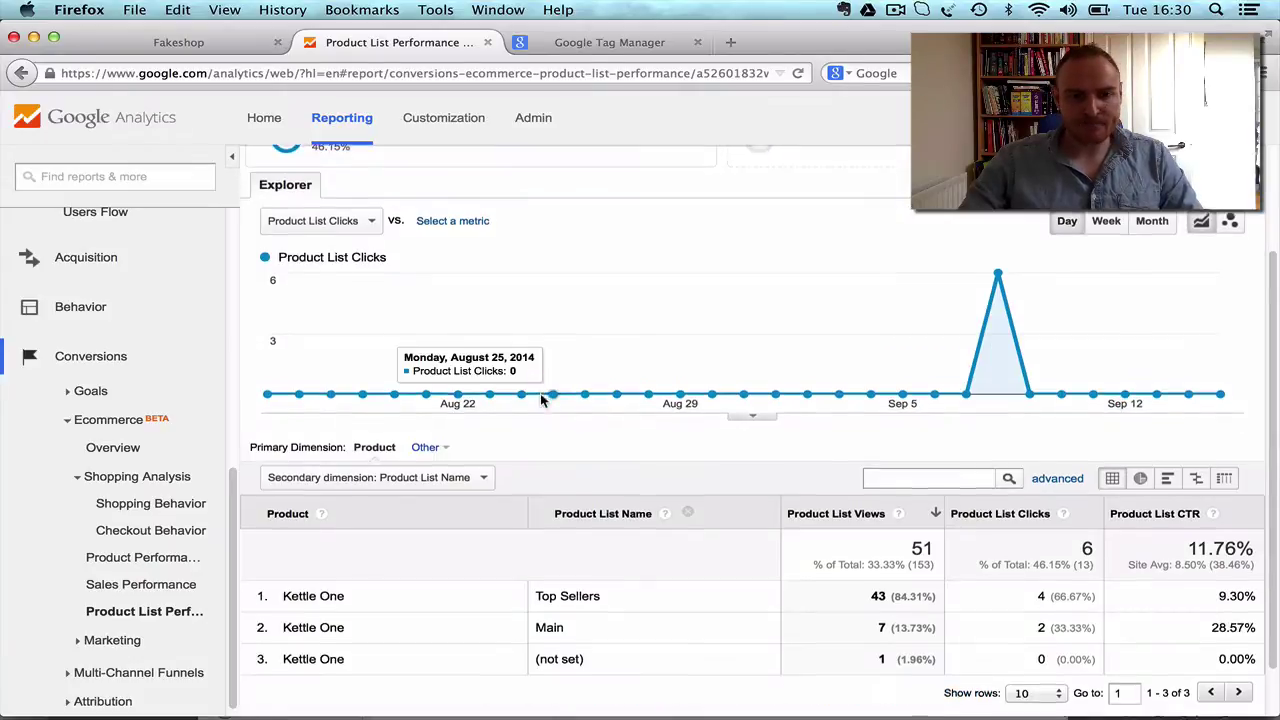
pyautogui.scroll(-1, 541, 400)
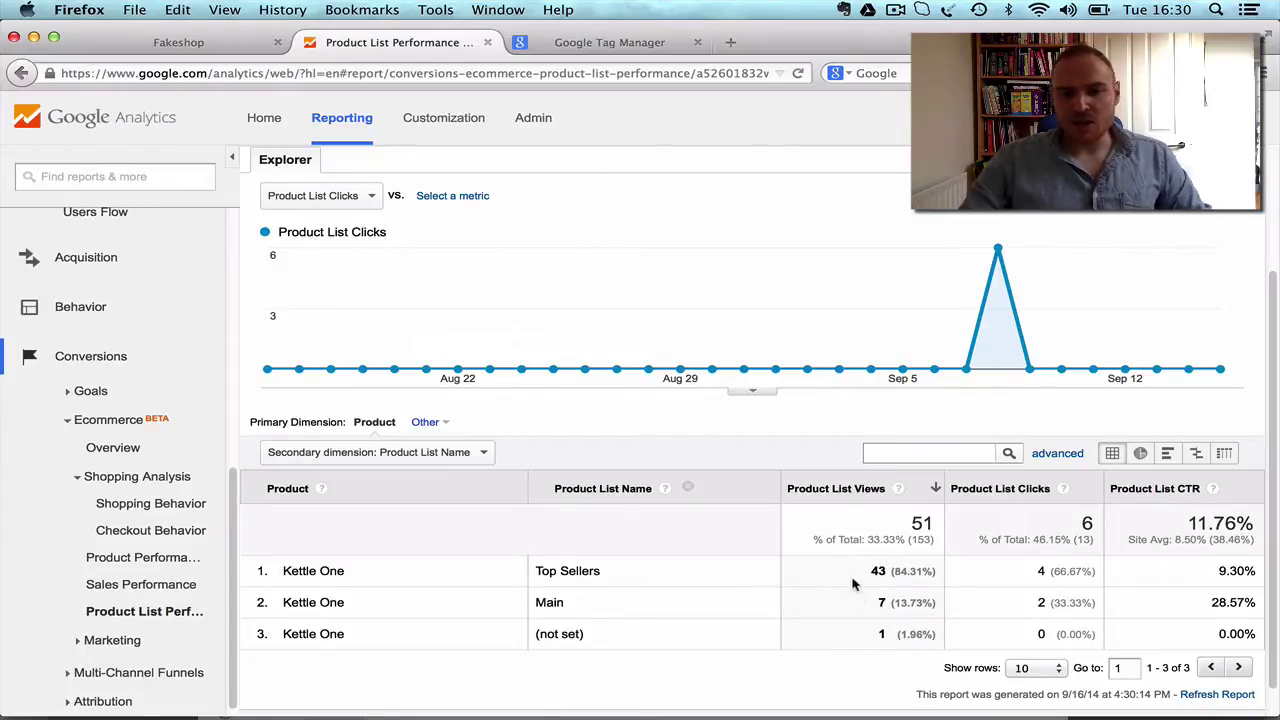
# - Highlight the Main list row and its 28.57% click-through rate
pyautogui.doubleClick(571, 603)
pyautogui.click(625, 603)
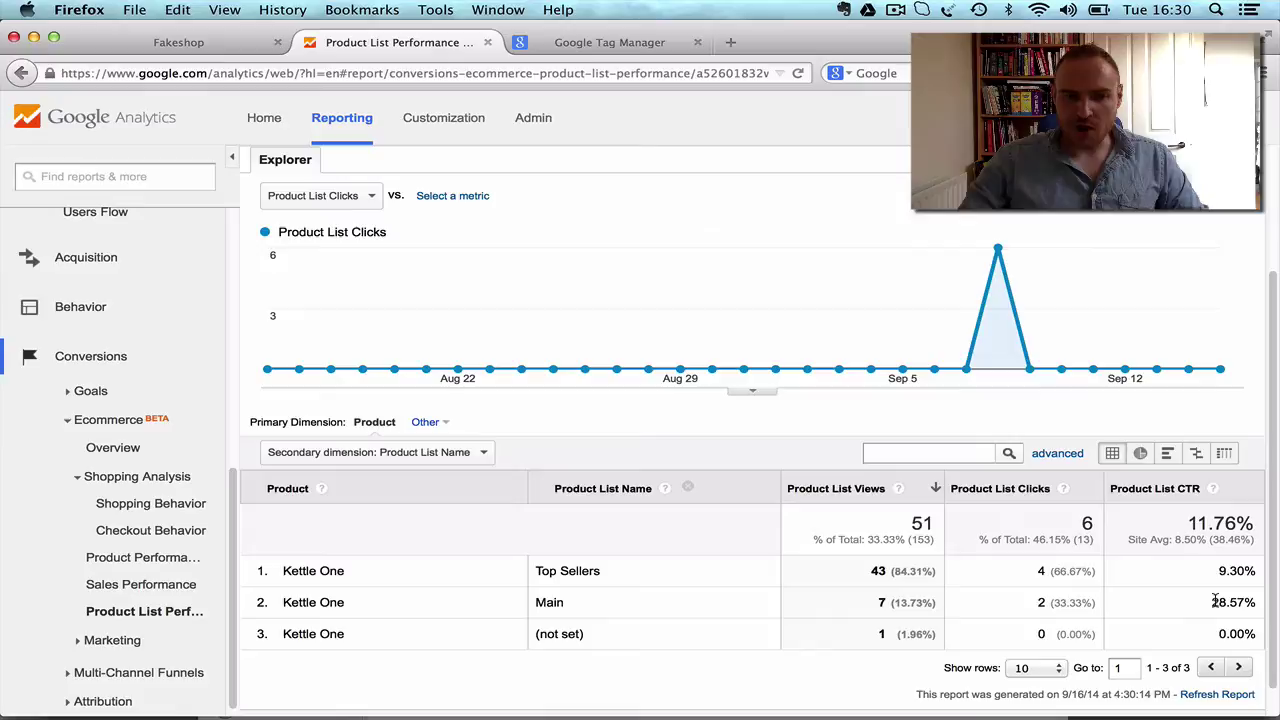
pyautogui.moveTo(1213, 601); pyautogui.dragTo(1248, 598)
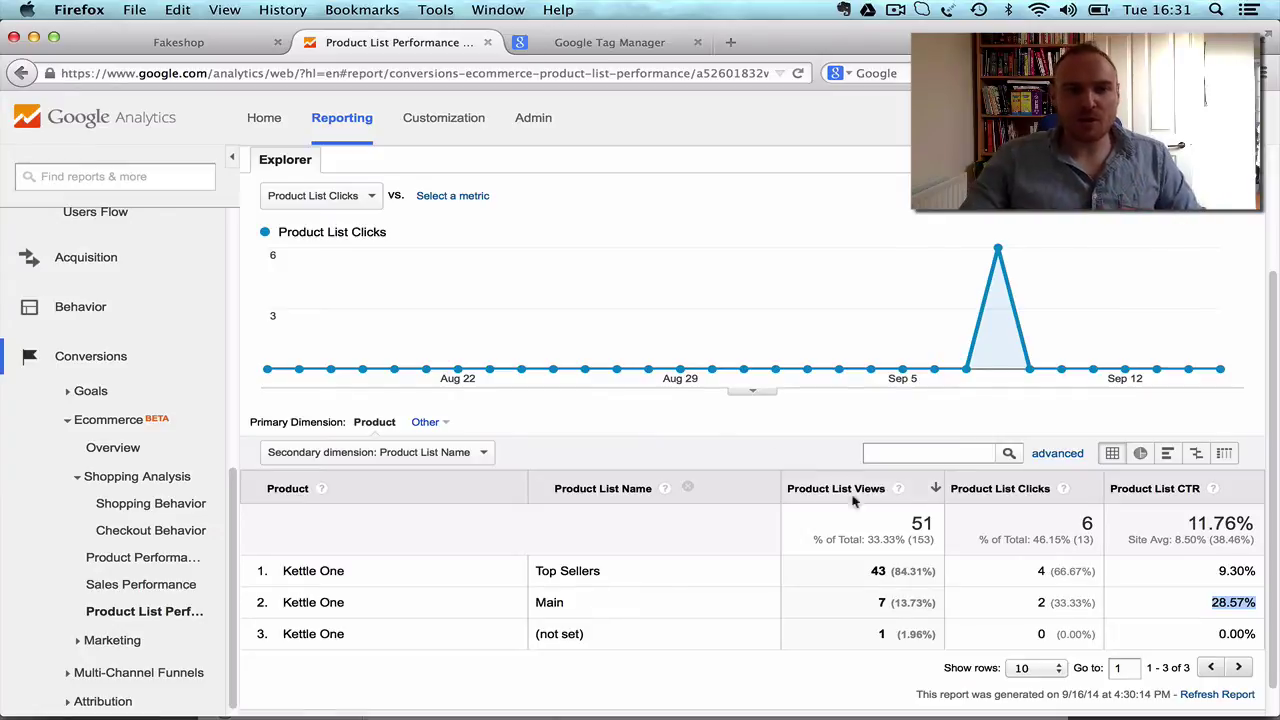
# - In Fakeshop, view Kettle One's product details page and then the Kettles listing
pyautogui.click(168, 44)
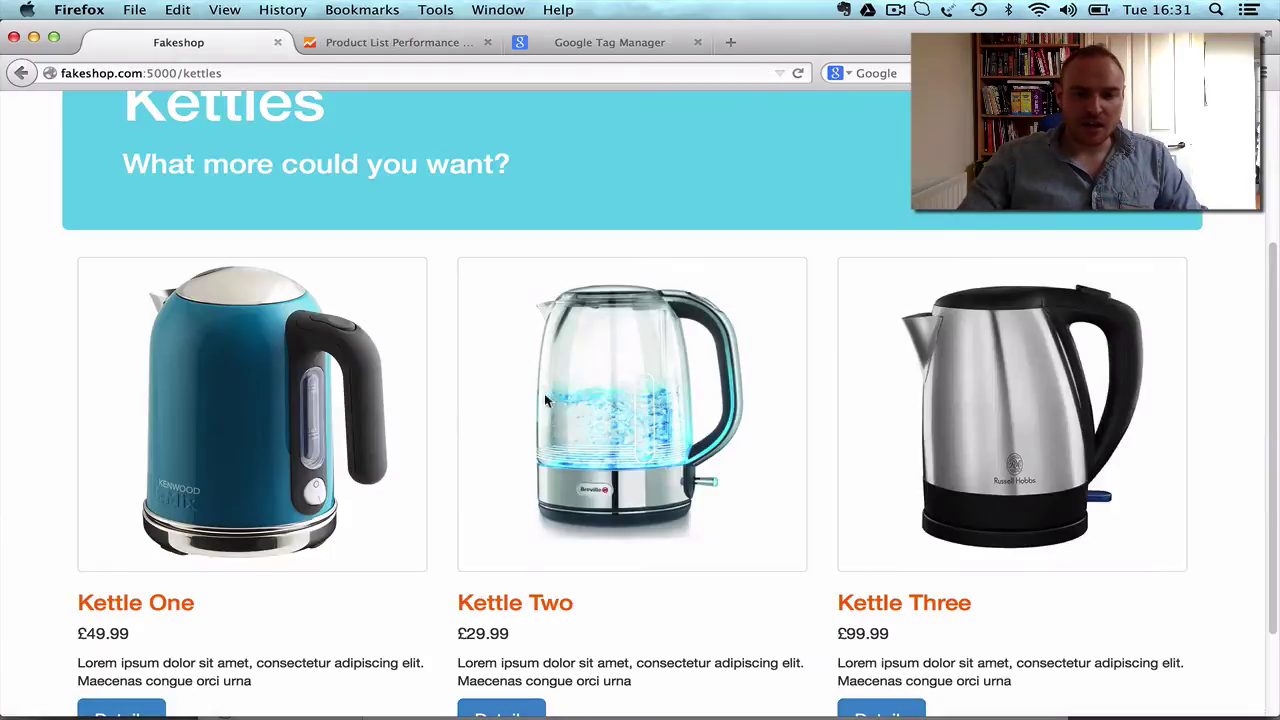
pyautogui.scroll(-3, 5, 612)
pyautogui.click(121, 599)
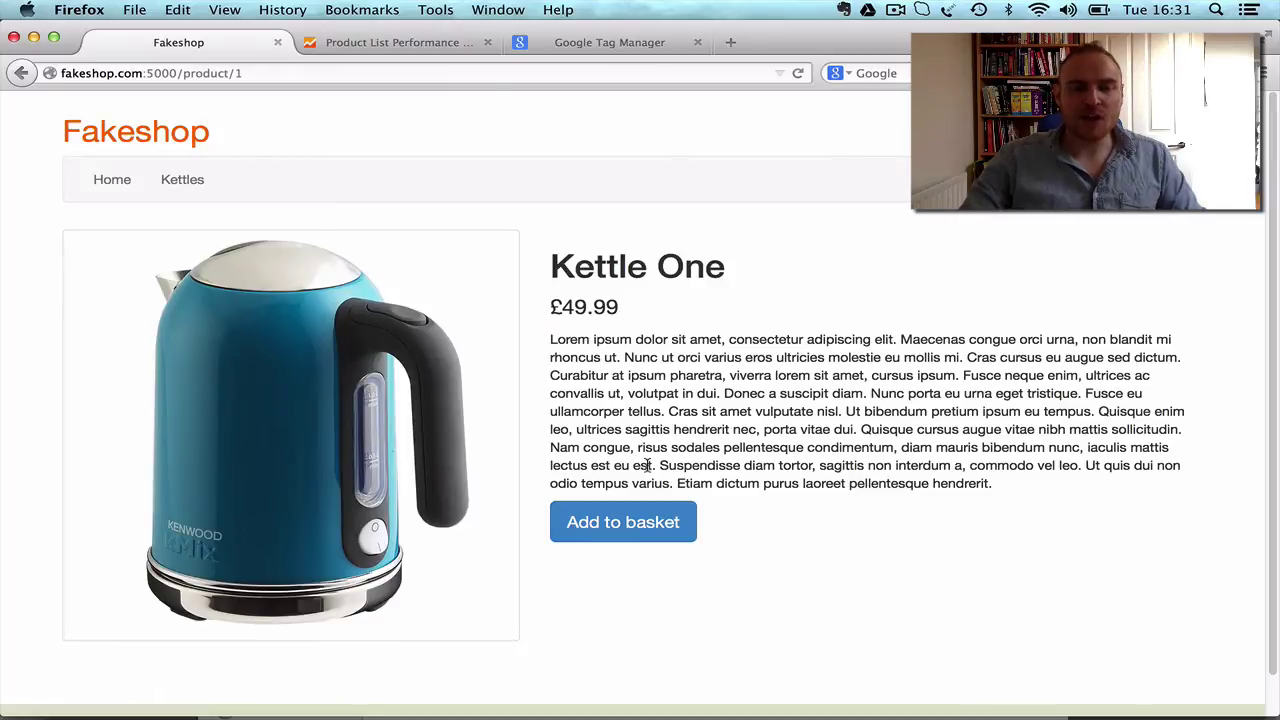
pyautogui.click(183, 179)
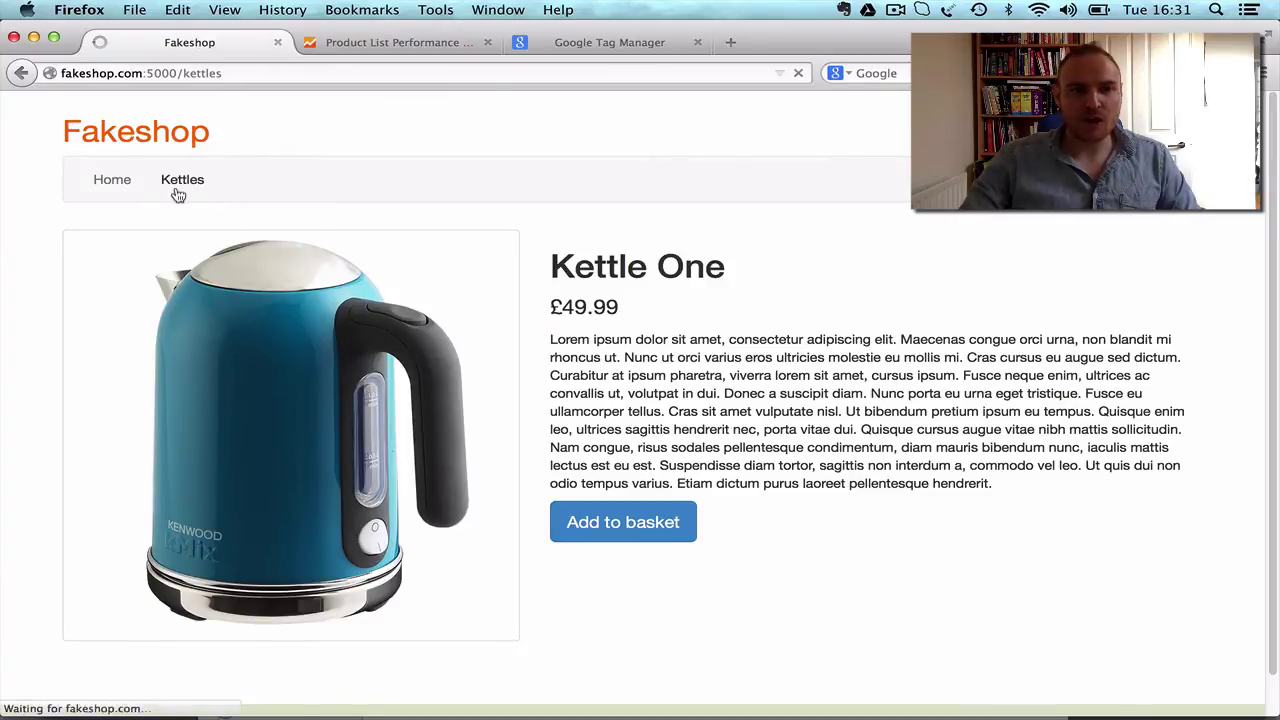
pyautogui.scroll(-5, 258, 348)
pyautogui.scroll(5, 446, 531)
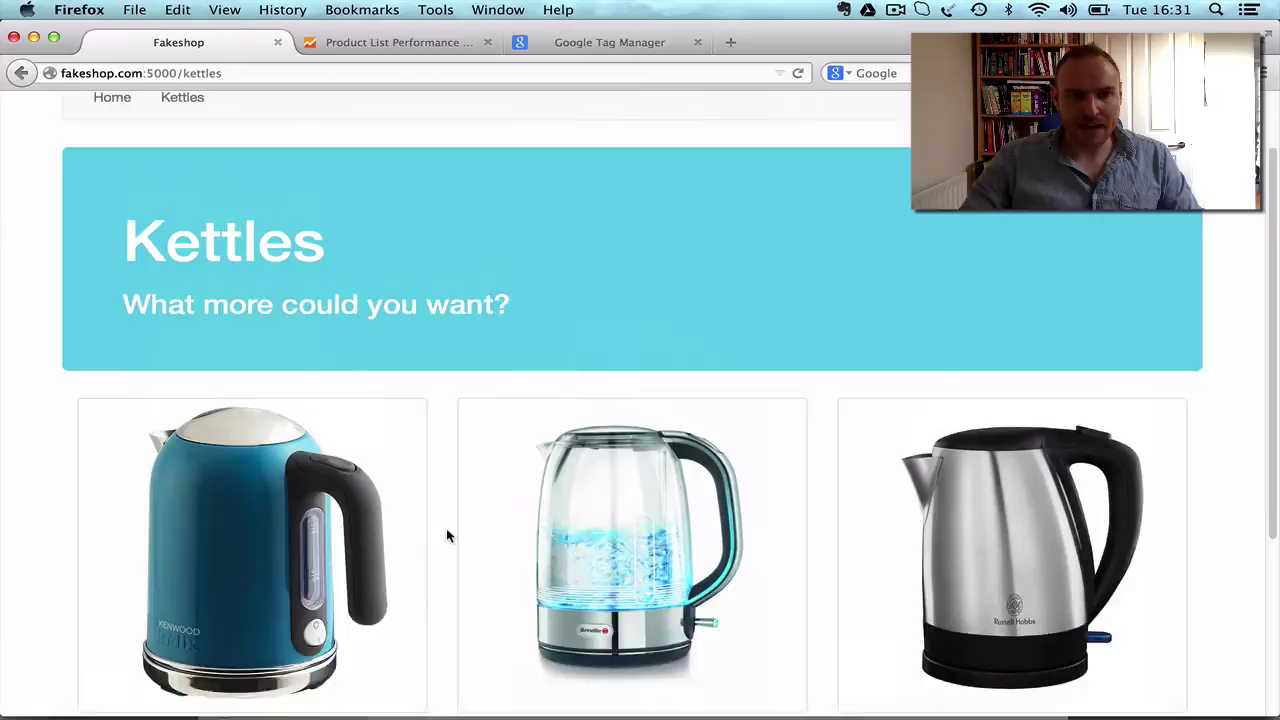
# - Scroll the Fakeshop home page to the Top Sellers kettles, then return to the report
pyautogui.click(112, 179)
pyautogui.scroll(-5, 256, 456)
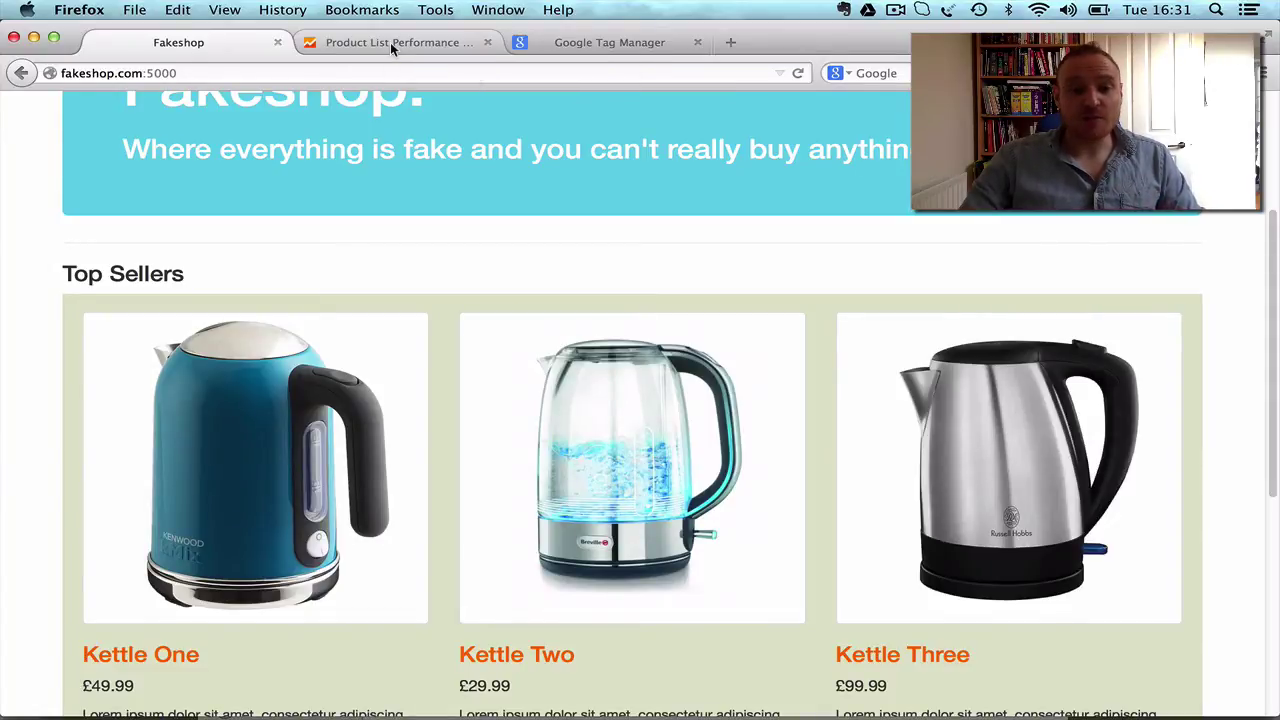
pyautogui.scroll(-2, 590, 405)
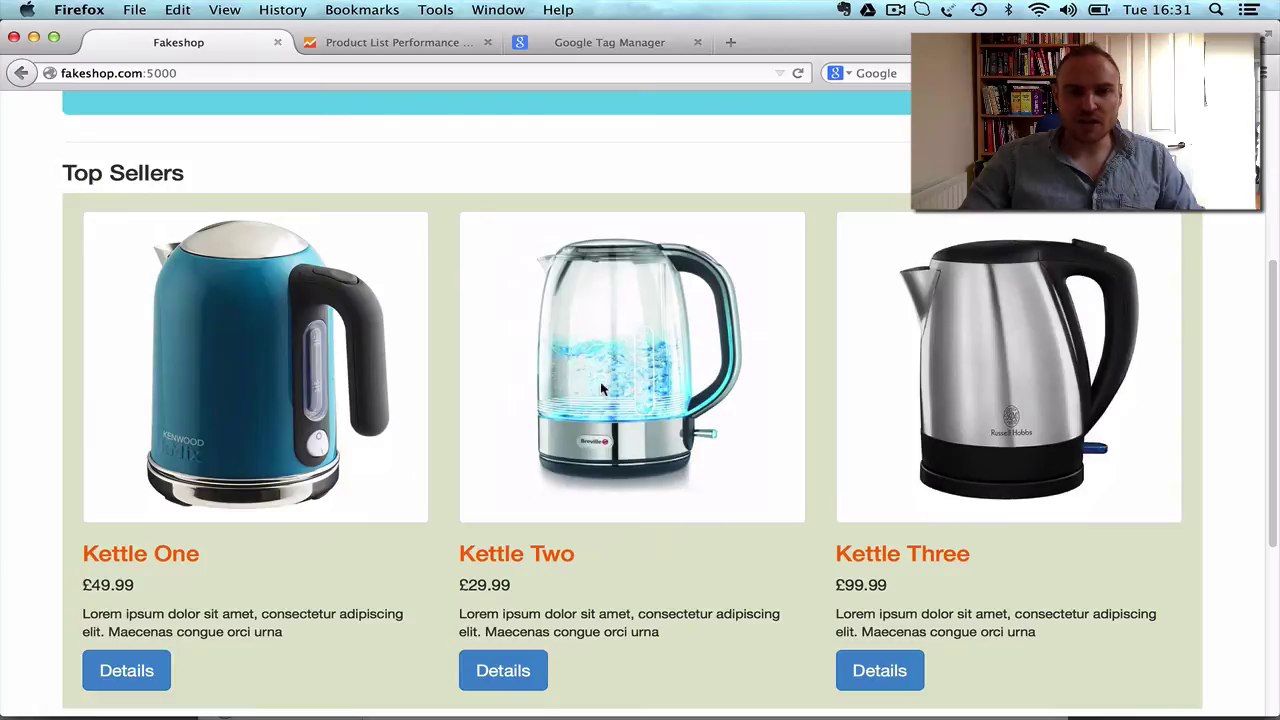
pyautogui.click(390, 45)
# - Swap the secondary dimension to Product List Position, showing Kettle One at position 1 with 51 views, 6 clicks
pyautogui.click(422, 452)
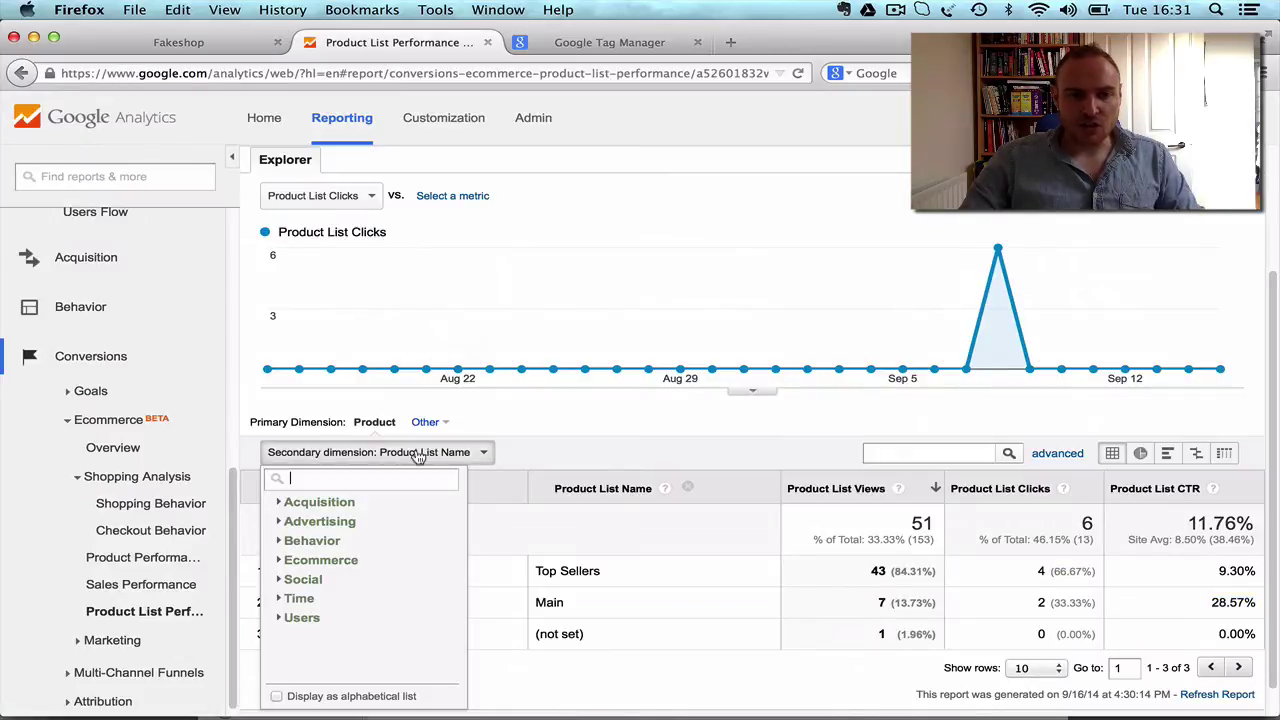
pyautogui.write('posi')
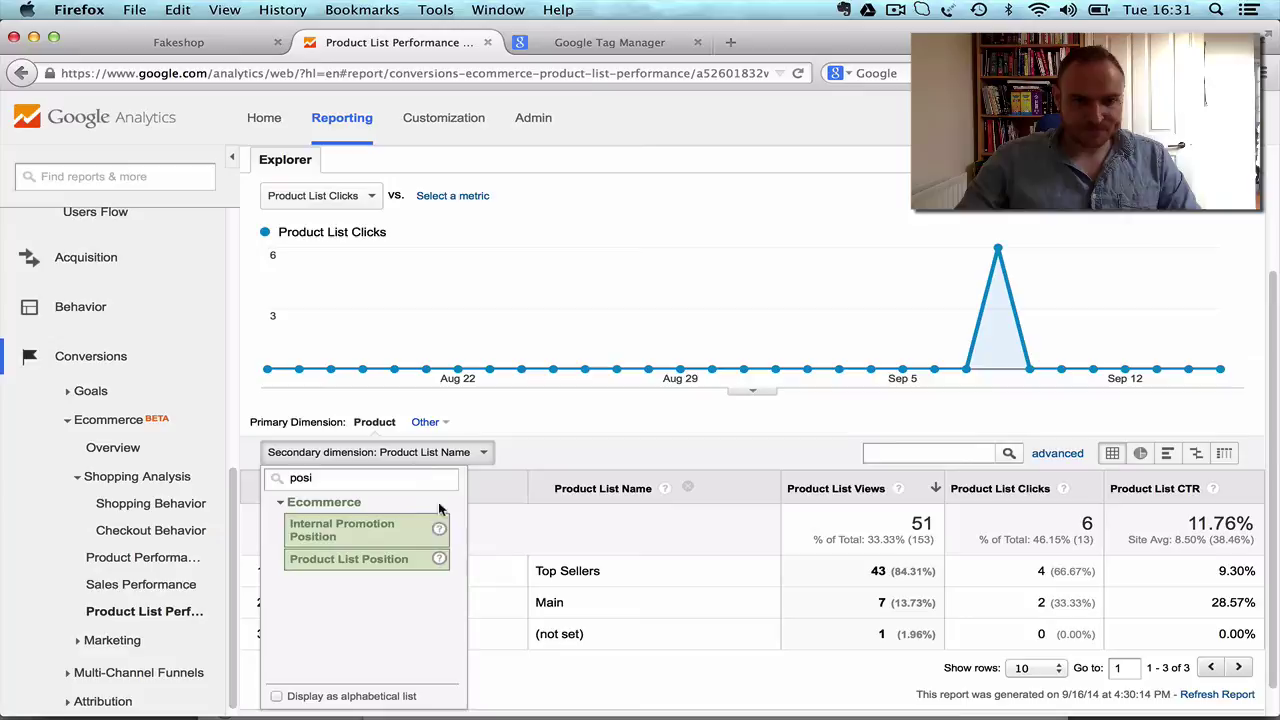
pyautogui.click(402, 560)
pyautogui.scroll(-1, 401, 563)
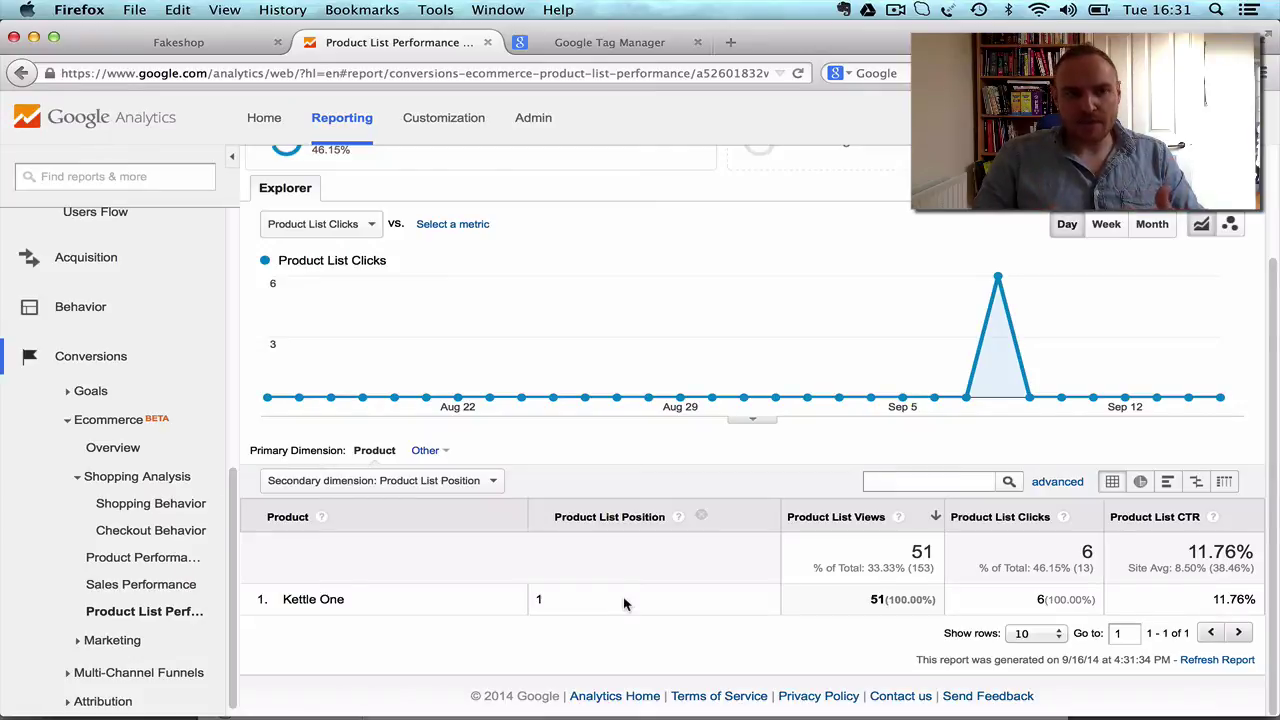
# - Return to the Fakeshop home page and open Firebug with F12
pyautogui.click(178, 43)
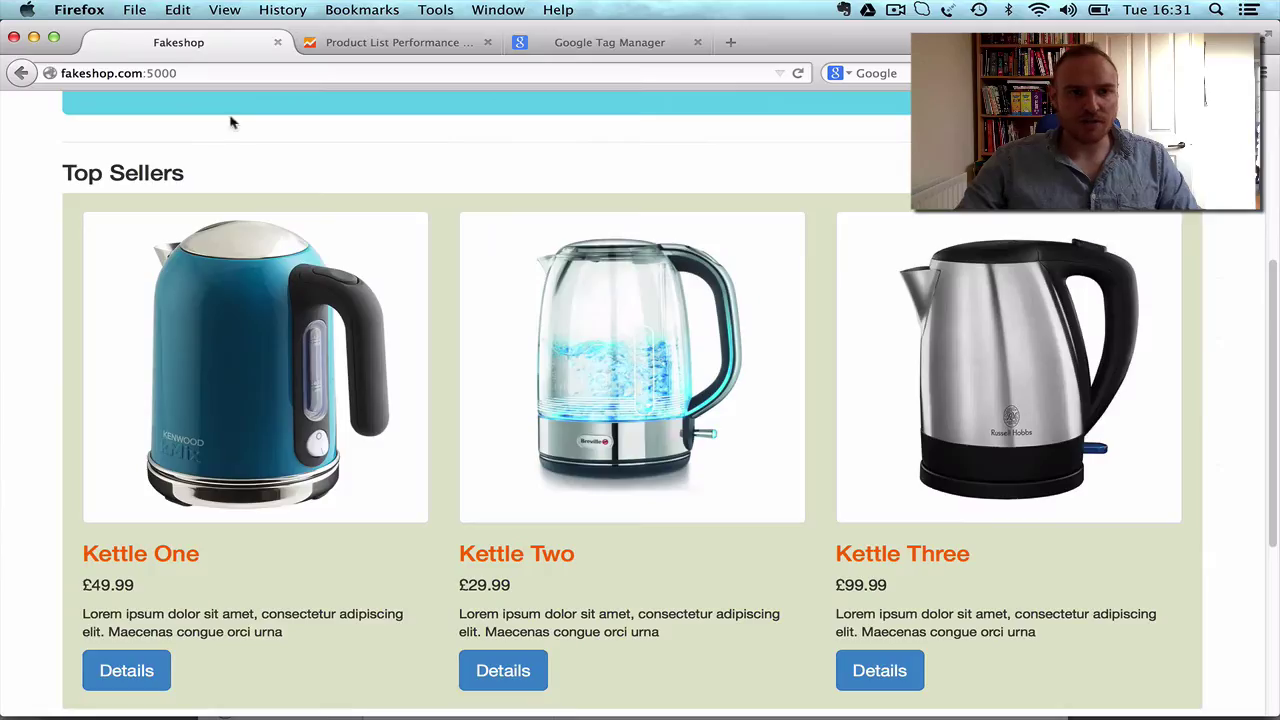
pyautogui.scroll(5, 230, 122)
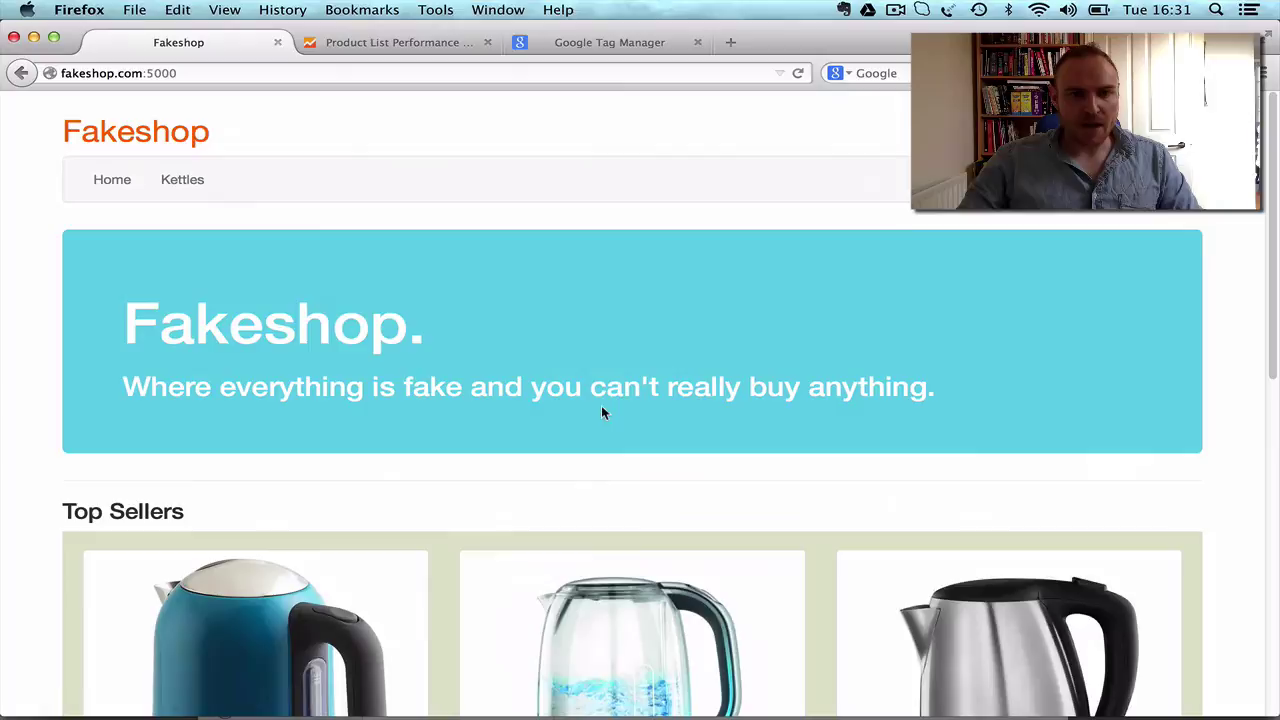
pyautogui.scroll(-2, 610, 408)
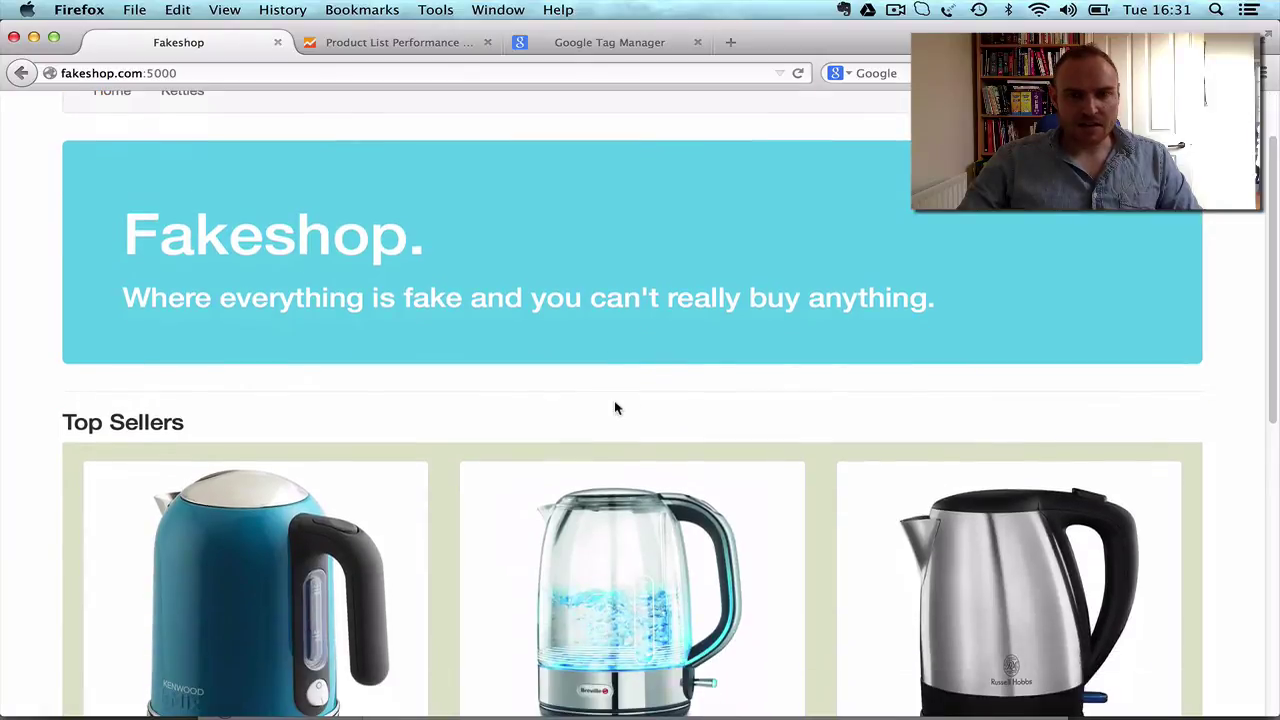
pyautogui.scroll(2, 640, 400)
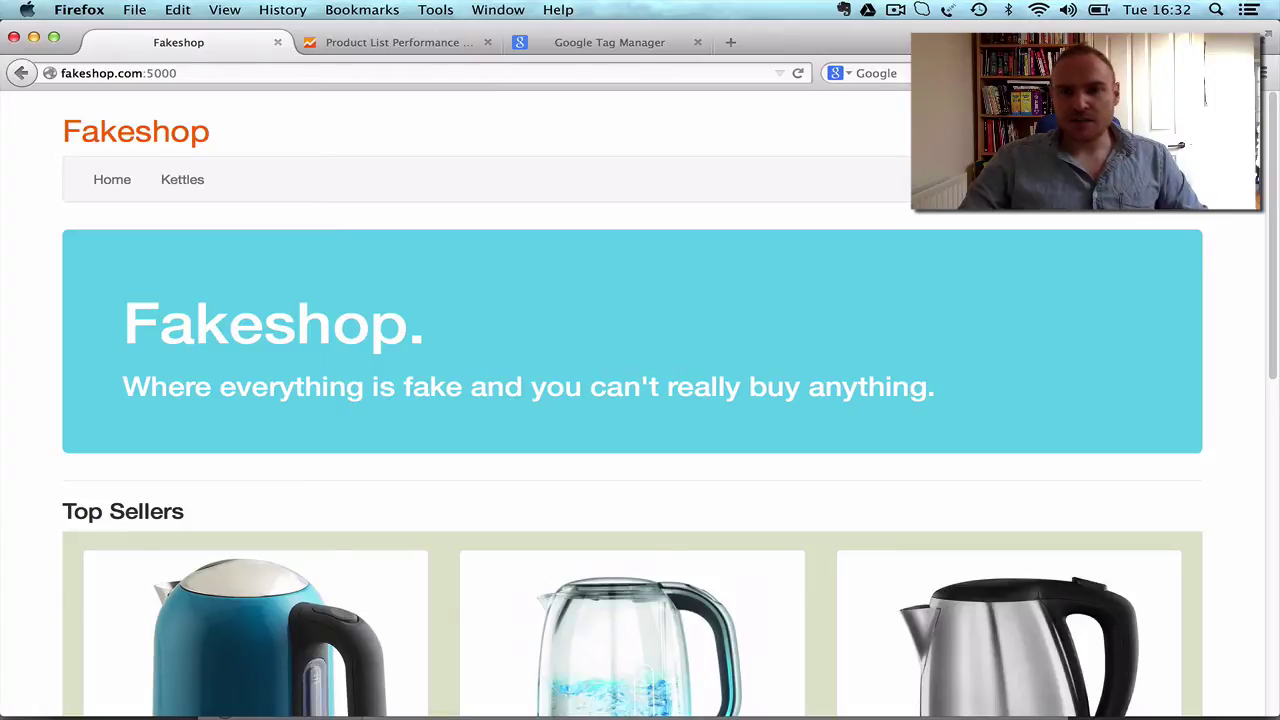
pyautogui.press('F12')
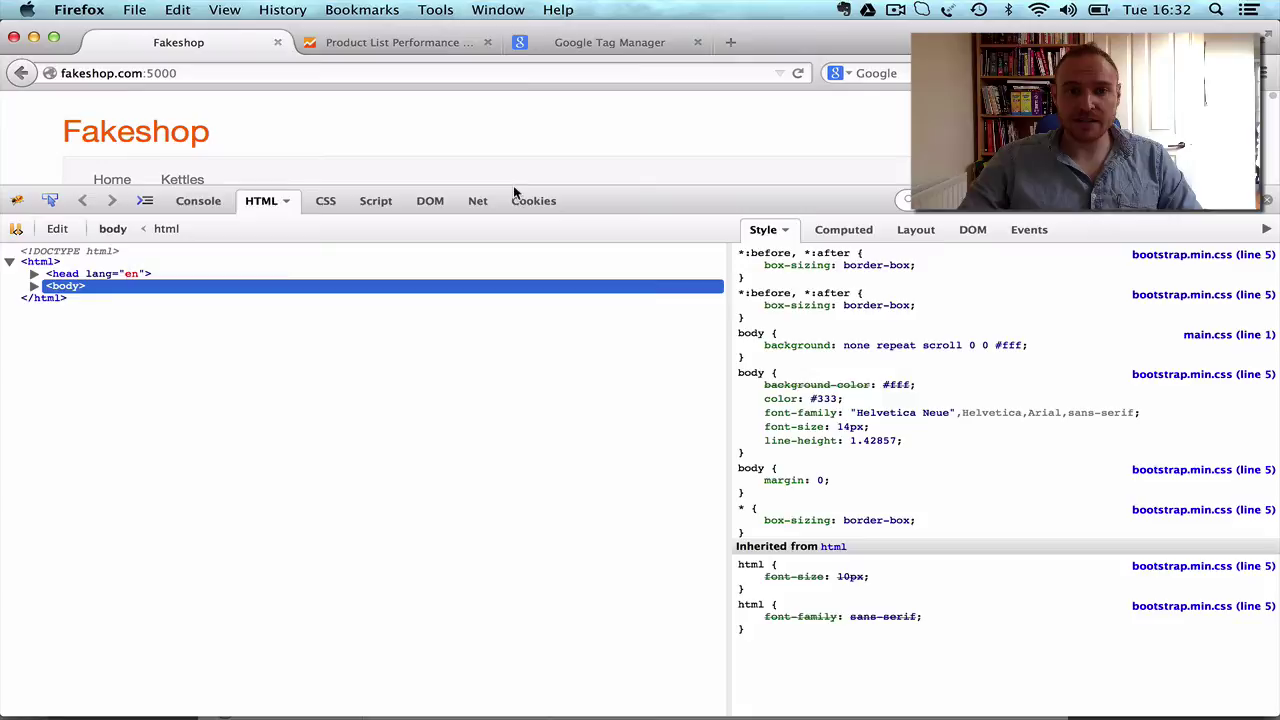
# - Resize the Firebug panel and print the dataLayer array in the Console
pyautogui.moveTo(513, 185); pyautogui.dragTo(541, 366)
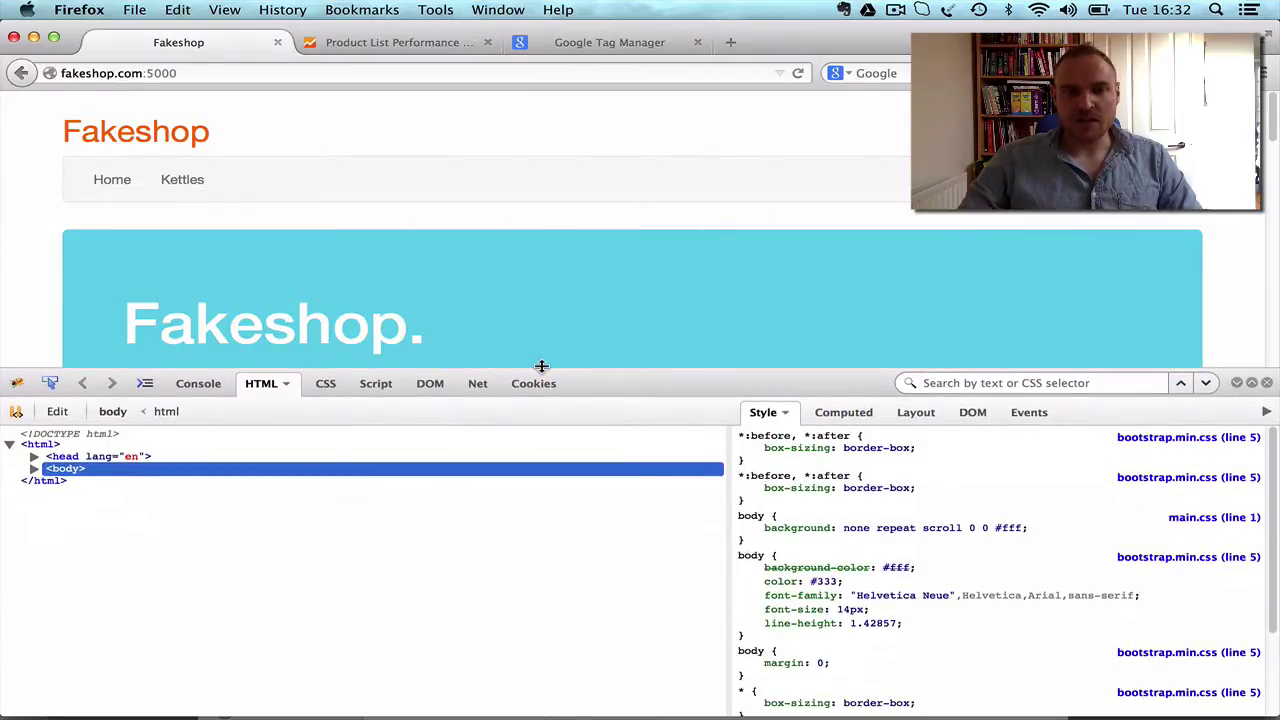
pyautogui.click(184, 386)
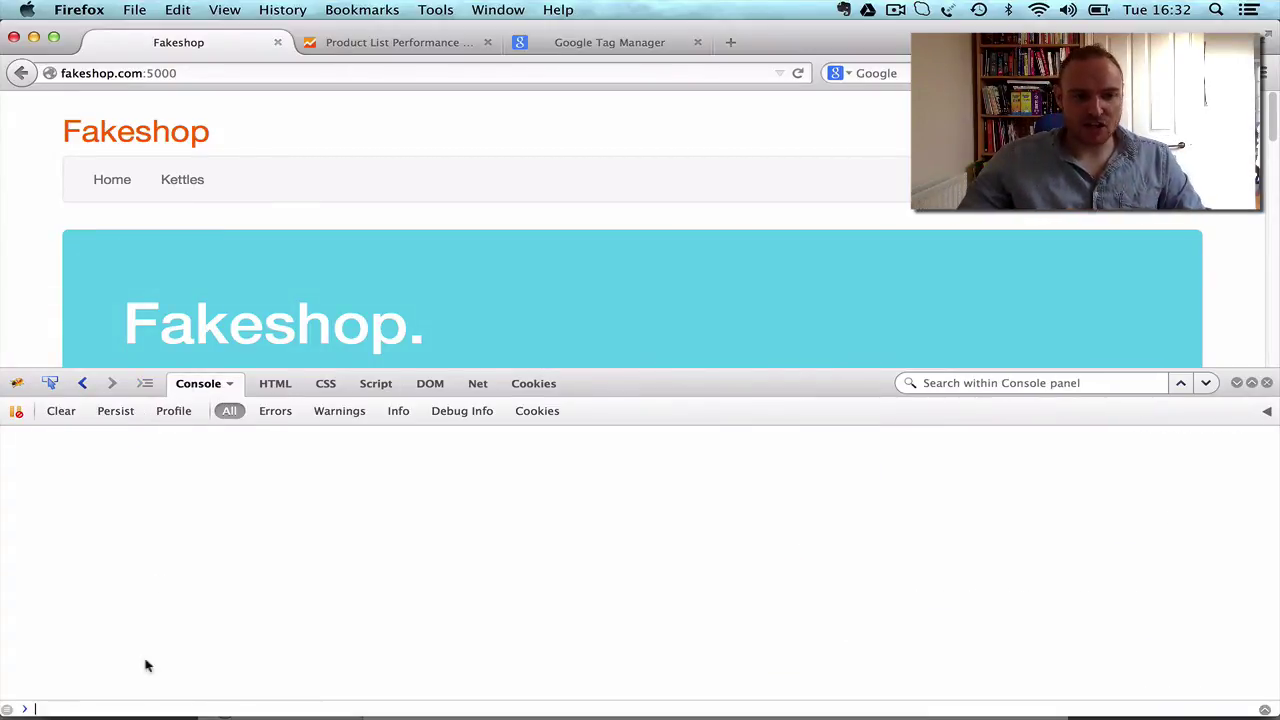
pyautogui.write('dataL')
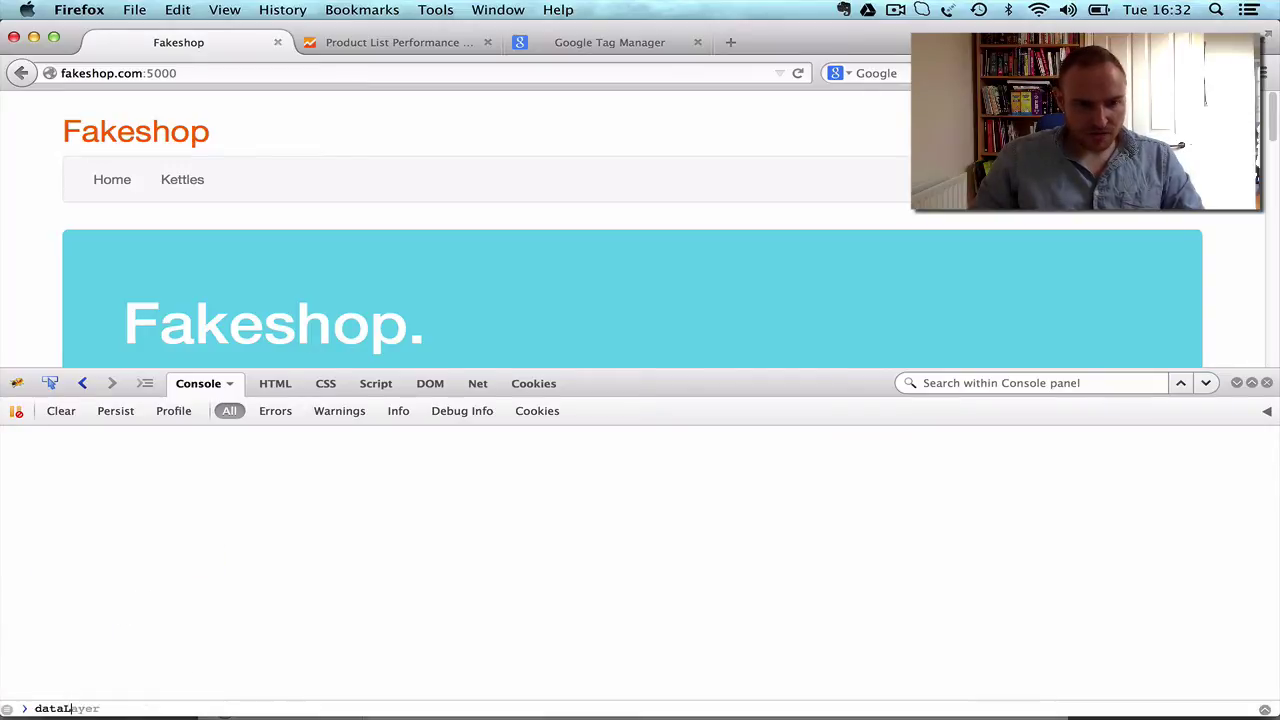
pyautogui.write('ayer')
pyautogui.press('Return')
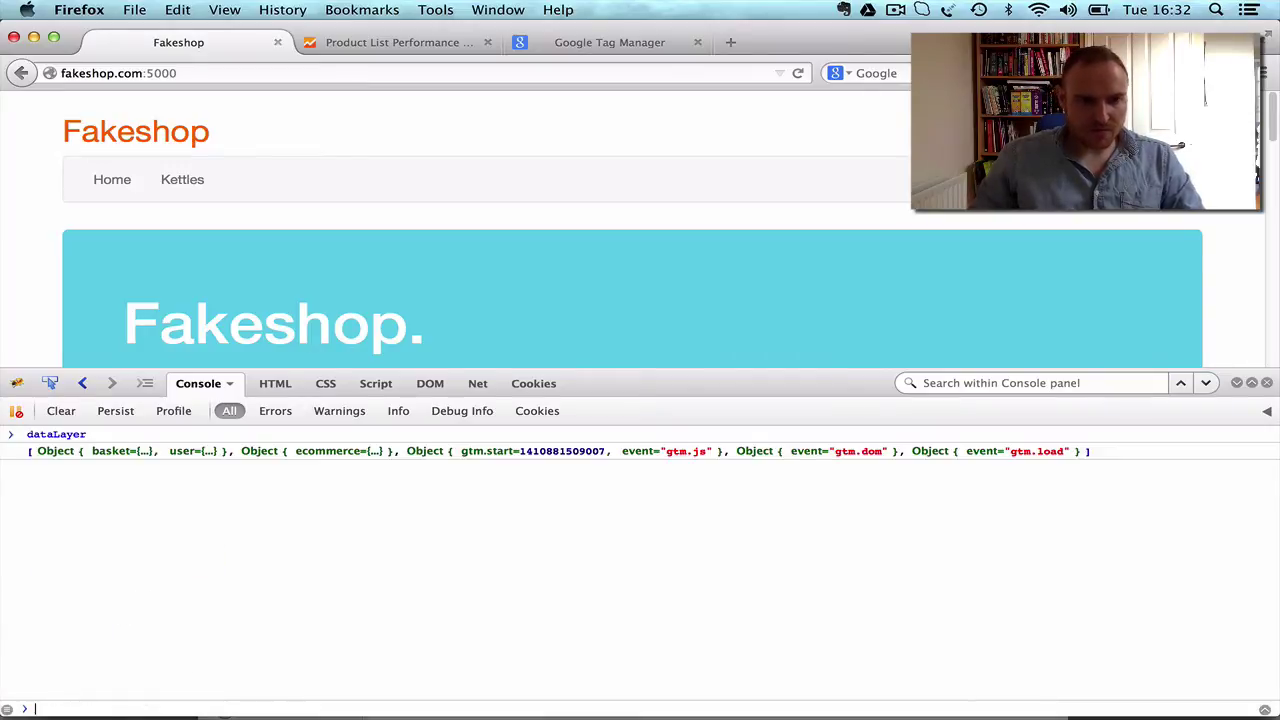
# - Inspect the first dataLayer object's basket, products and user details, then go back to the Console output
pyautogui.click(52, 451)
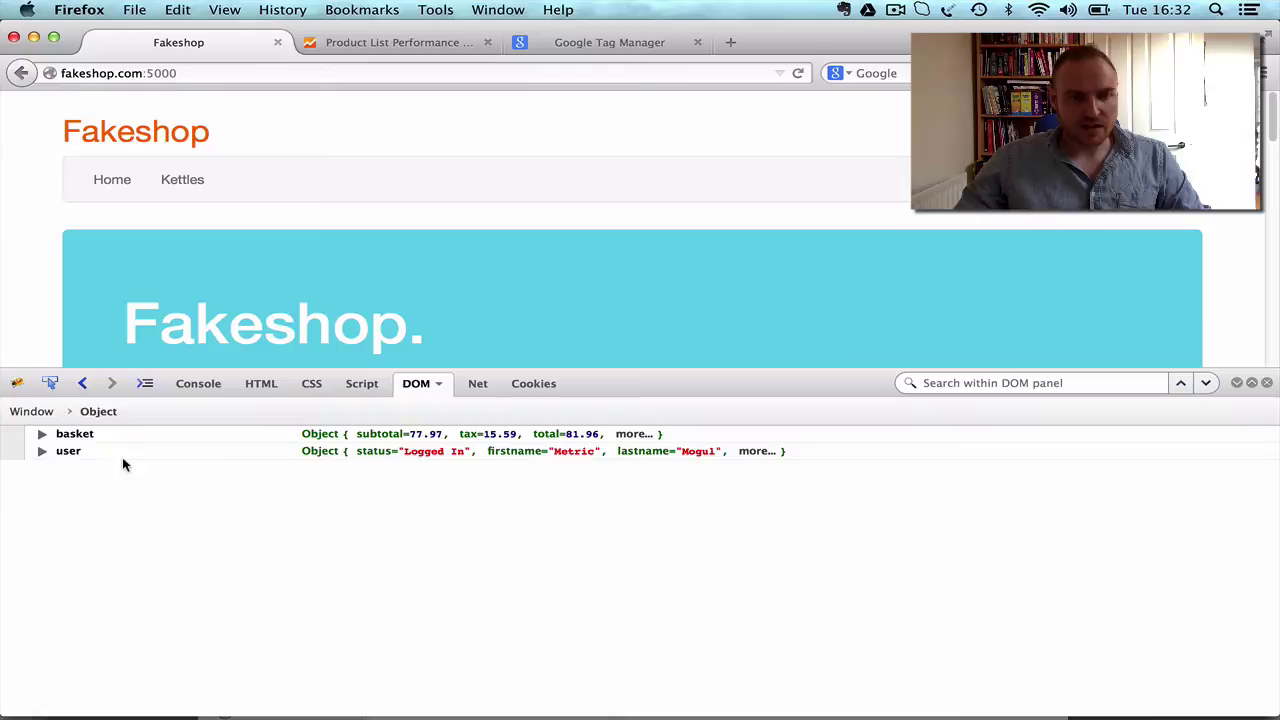
pyautogui.click(41, 436)
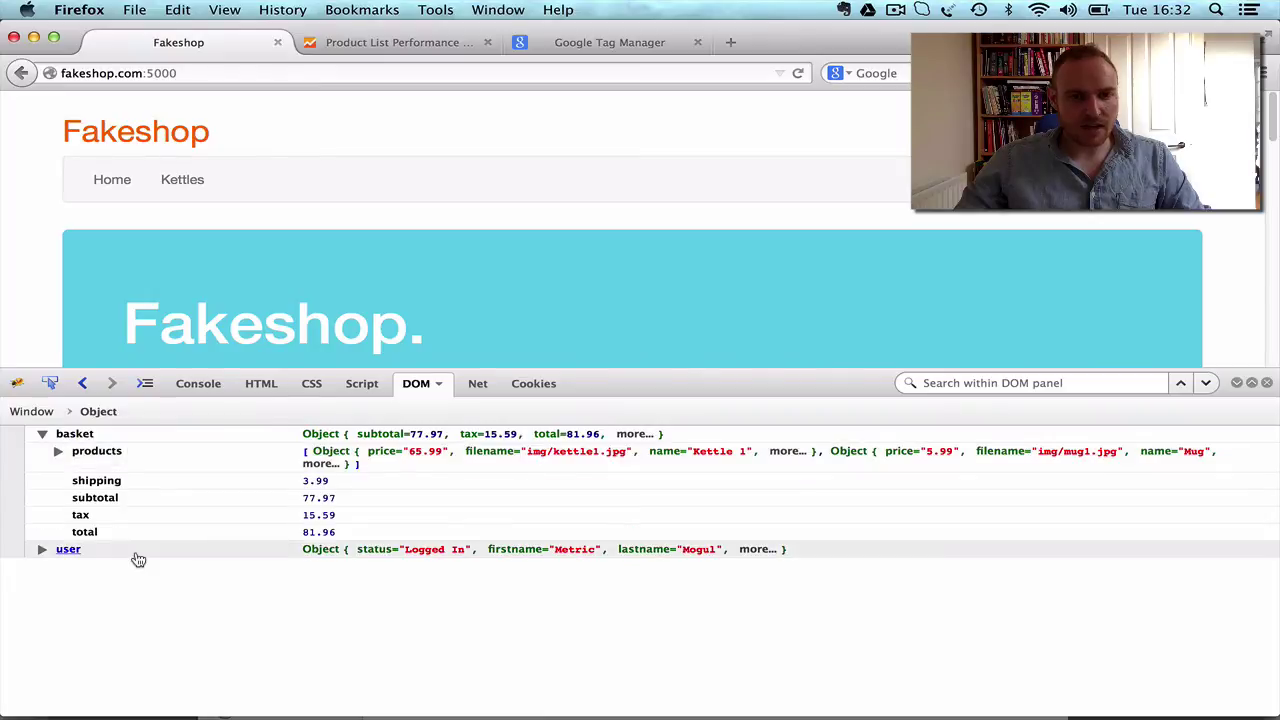
pyautogui.click(57, 454)
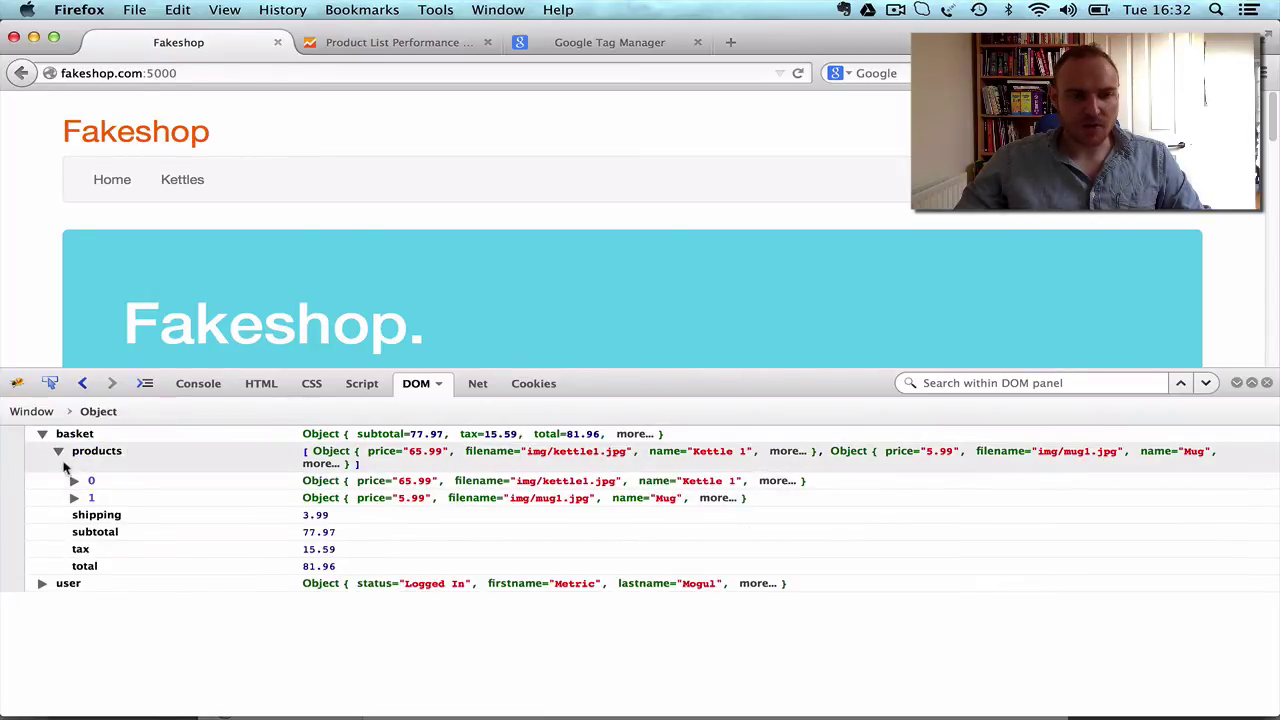
pyautogui.click(59, 454)
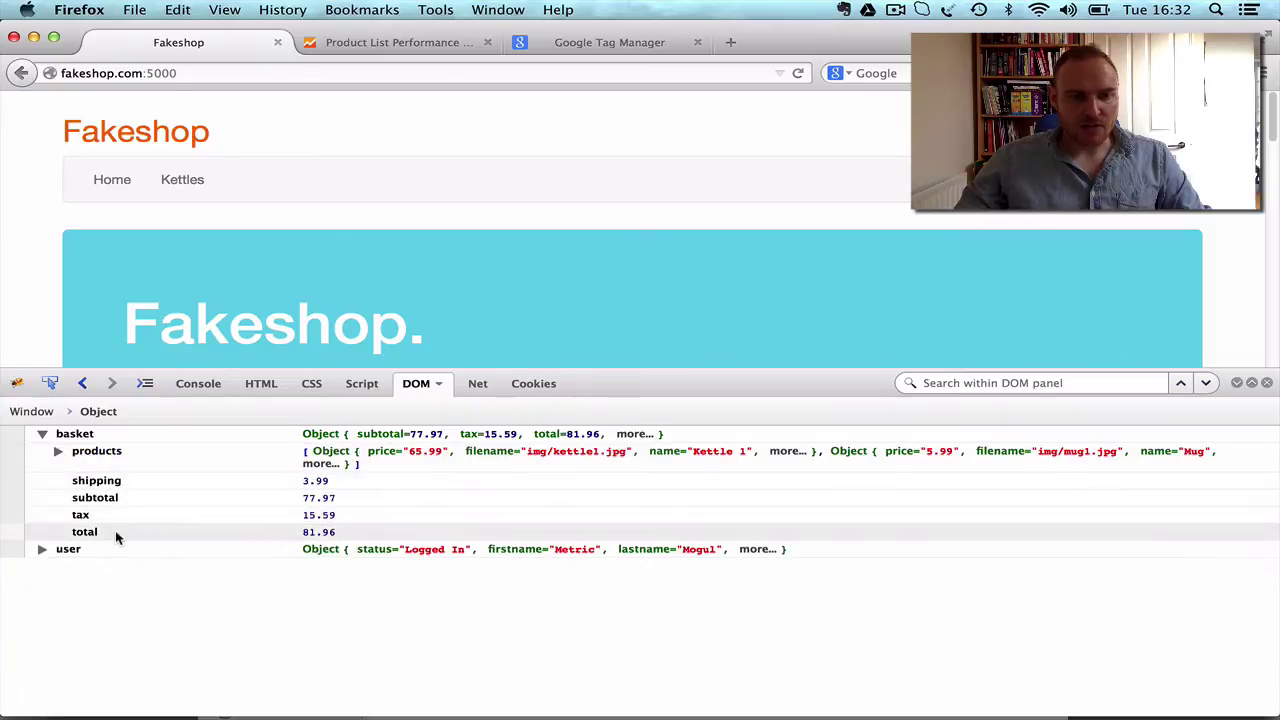
pyautogui.click(42, 550)
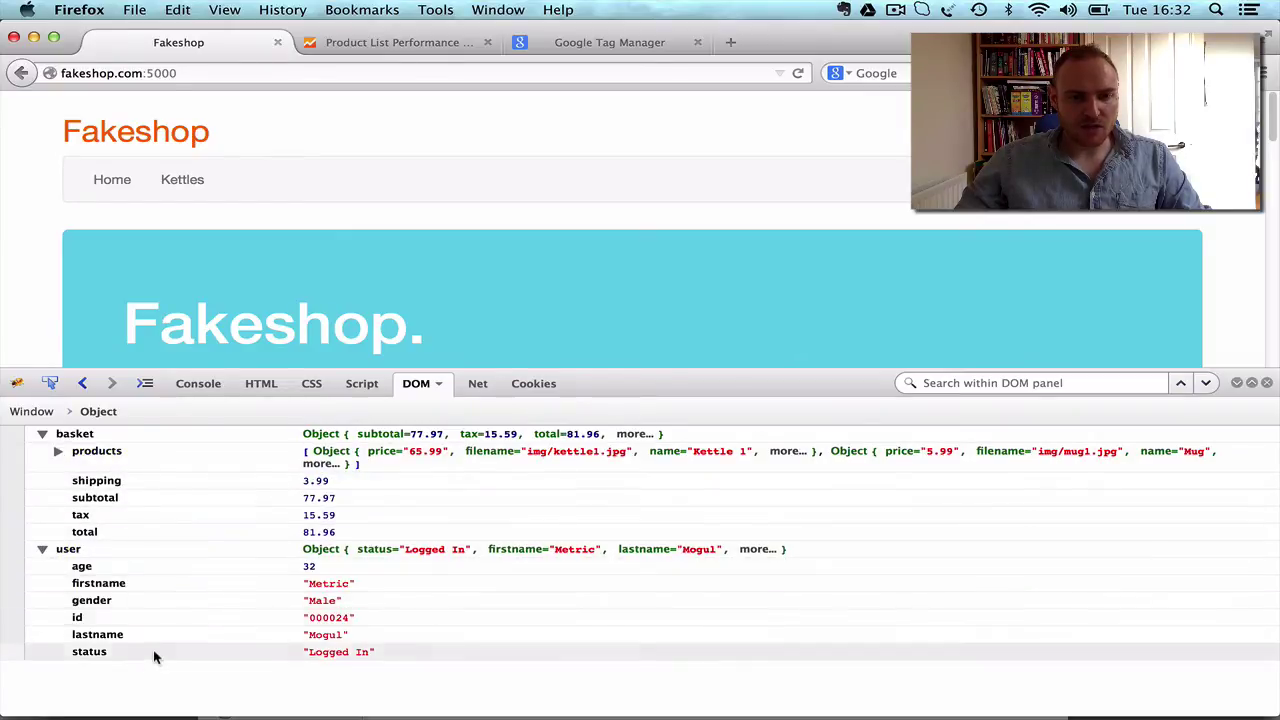
pyautogui.click(42, 435)
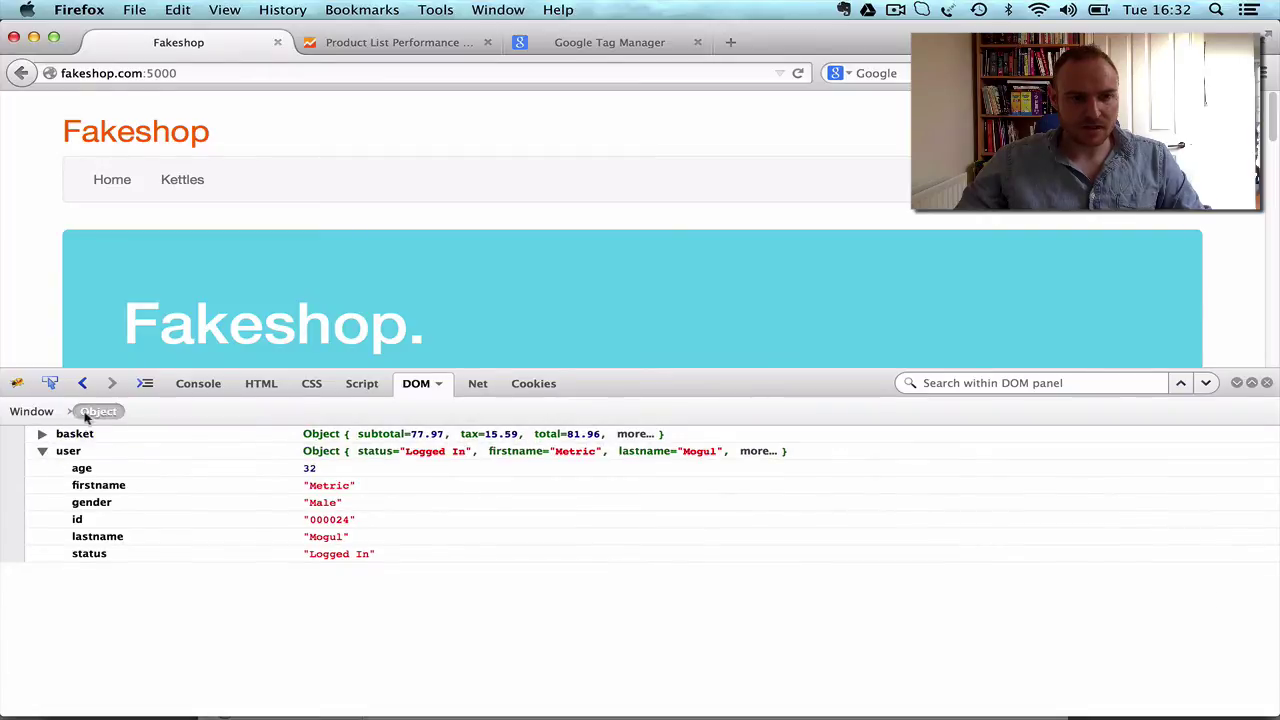
pyautogui.click(198, 388)
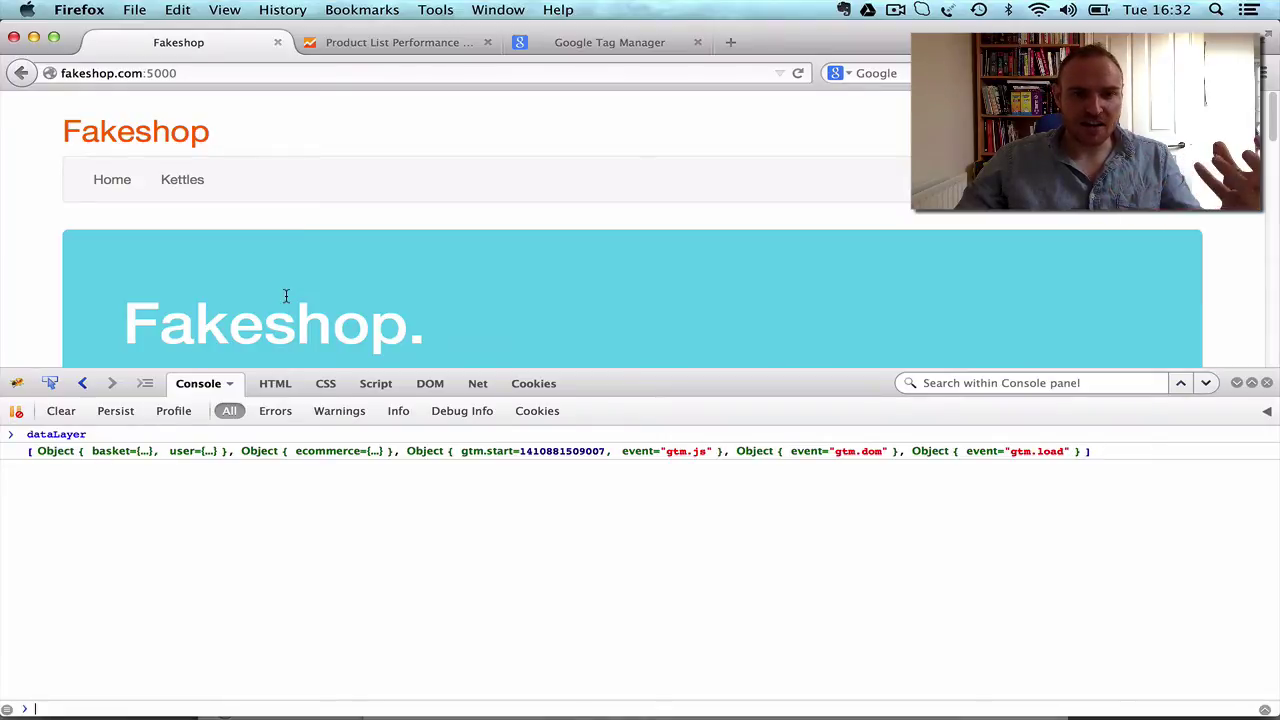
pyautogui.scroll(-5, 285, 296)
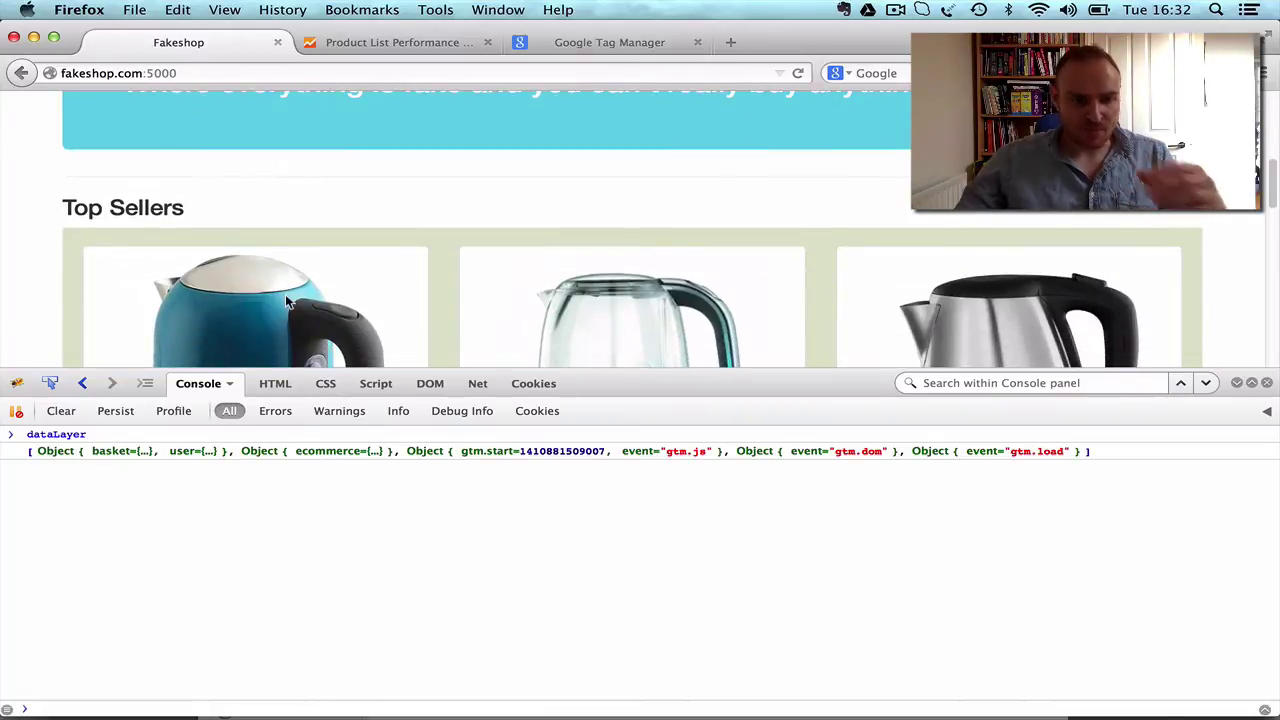
# - Open the page source and select the product impressions script on lines 33–43
pyautogui.press('super+u')
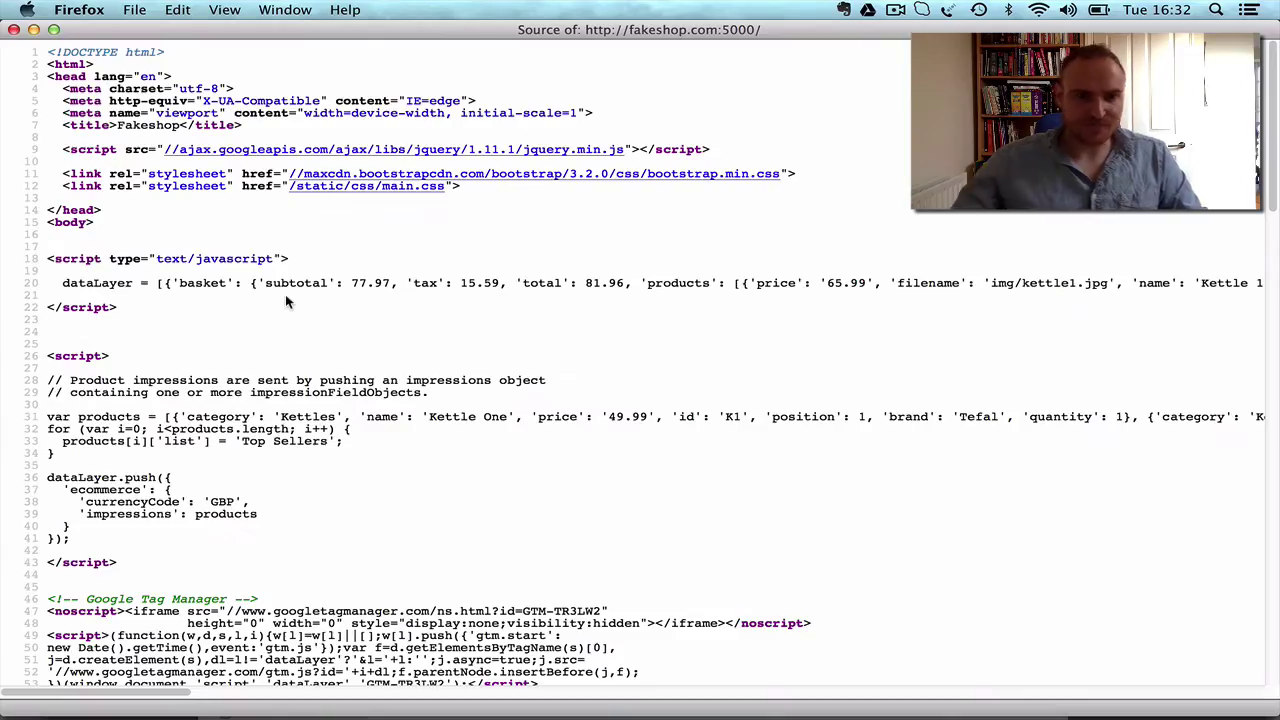
pyautogui.scroll(-2, 463, 331)
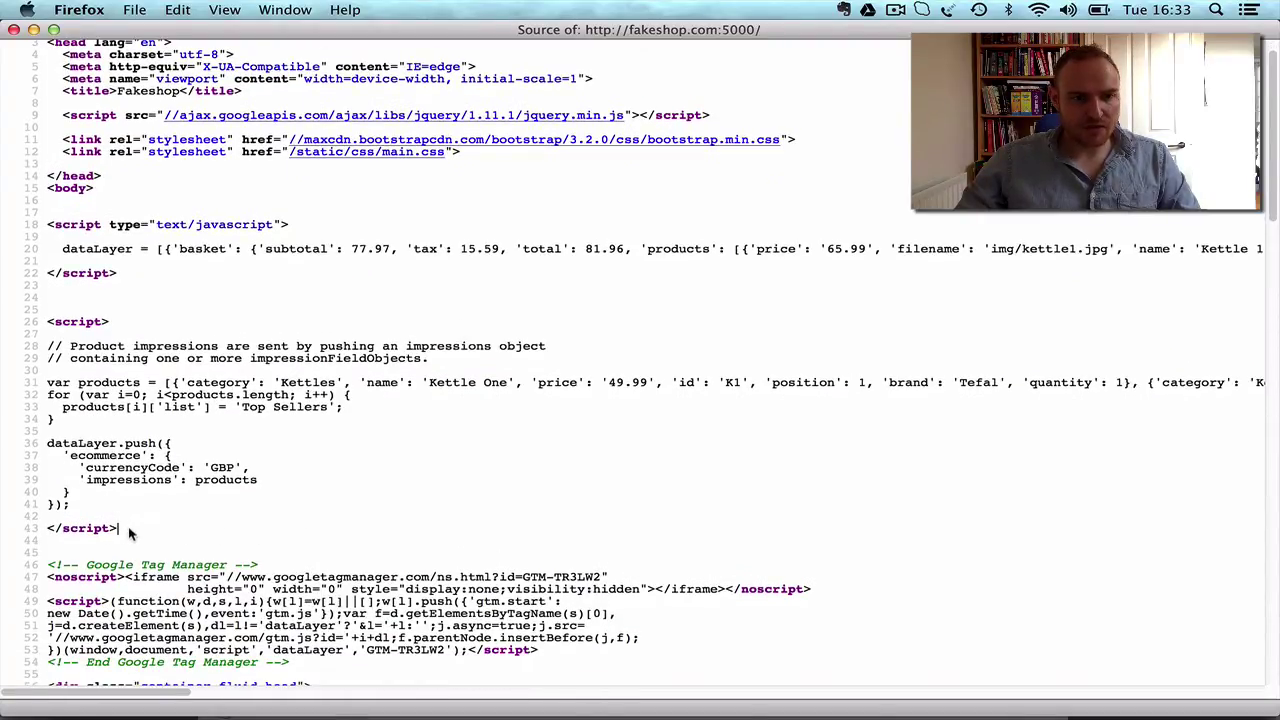
pyautogui.moveTo(118, 528); pyautogui.dragTo(30, 338)
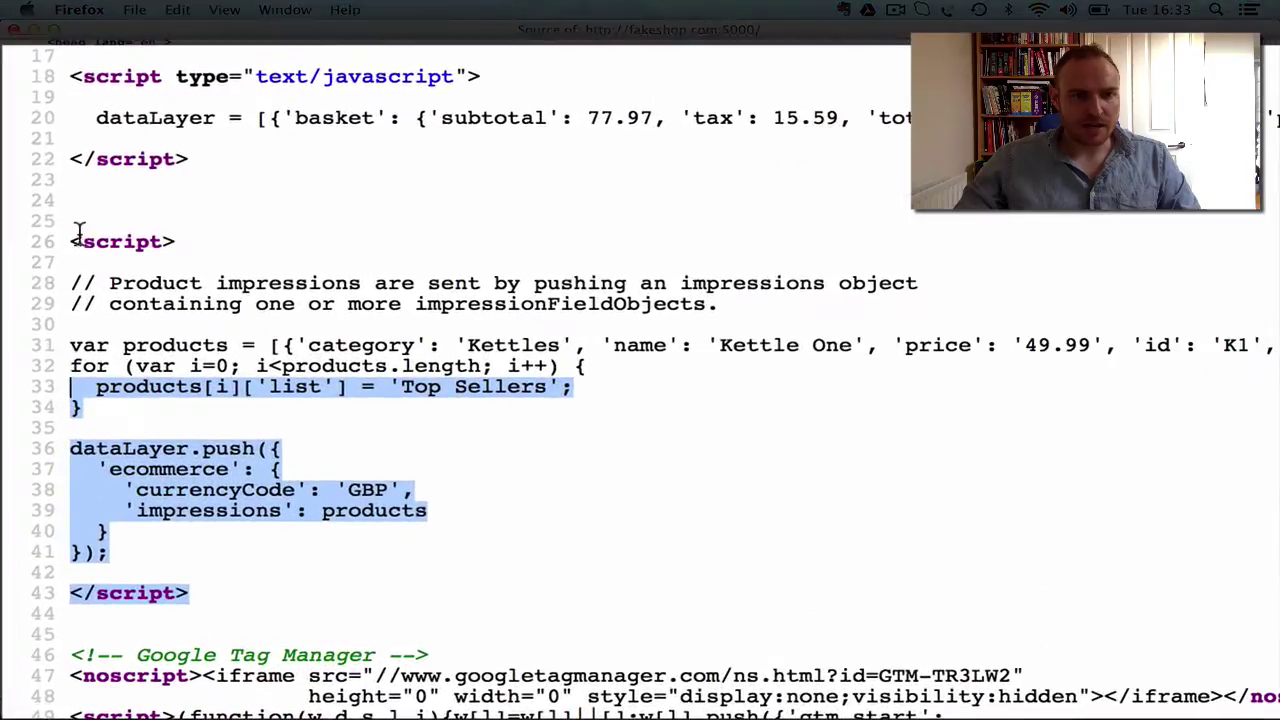
pyautogui.click(51, 321)
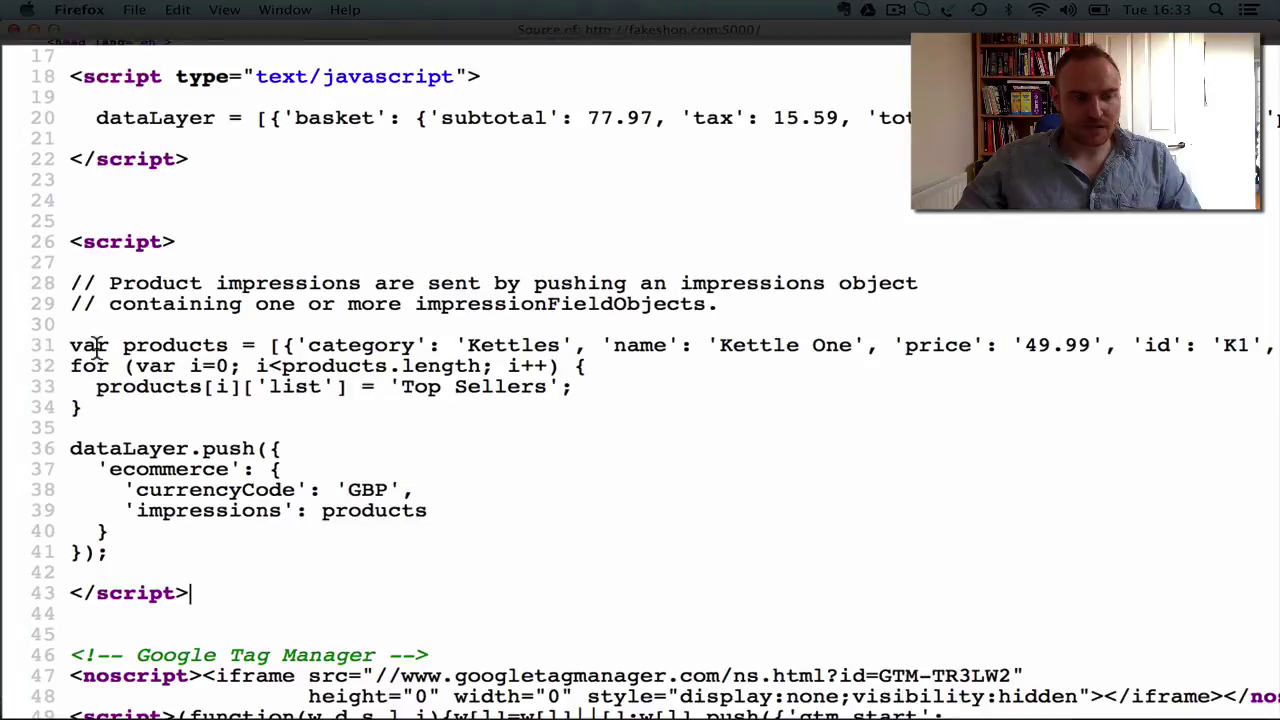
# - Highlight line 31's var products declaration, its Kettles category, Kettle One name and 49.99 price
pyautogui.moveTo(69, 340); pyautogui.dragTo(123, 345)
pyautogui.click(150, 343)
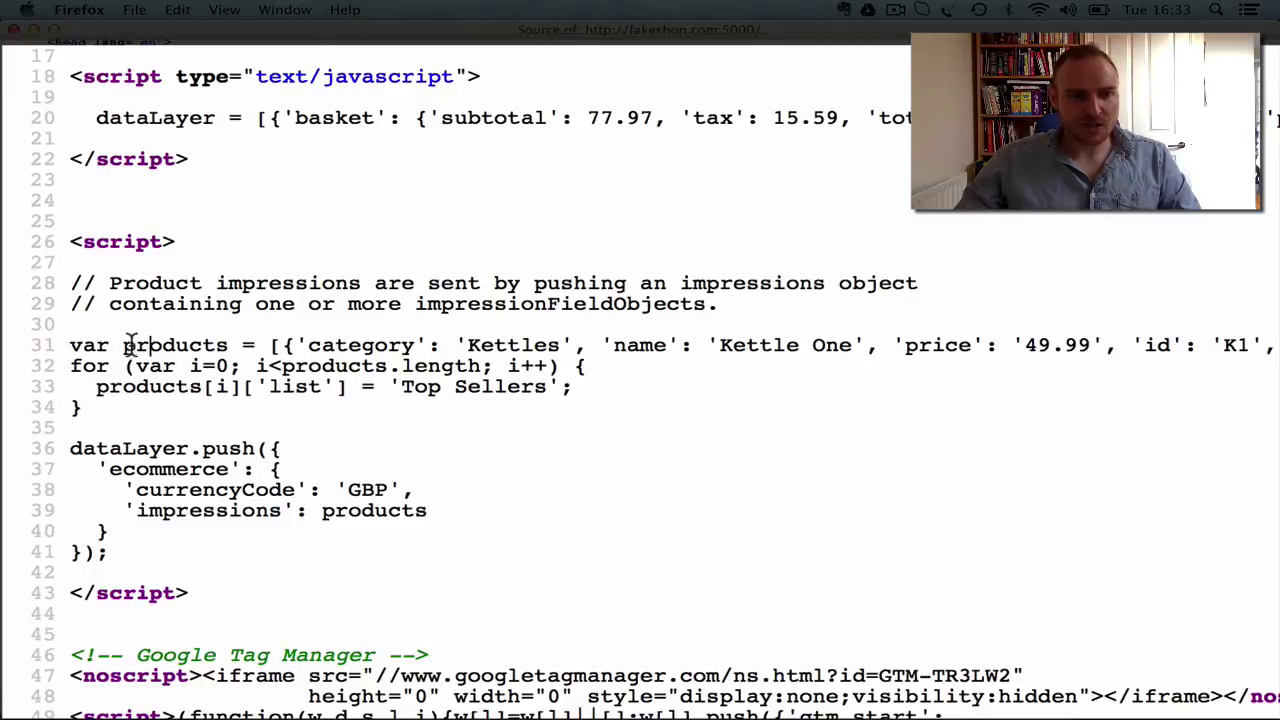
pyautogui.moveTo(122, 345); pyautogui.dragTo(268, 345)
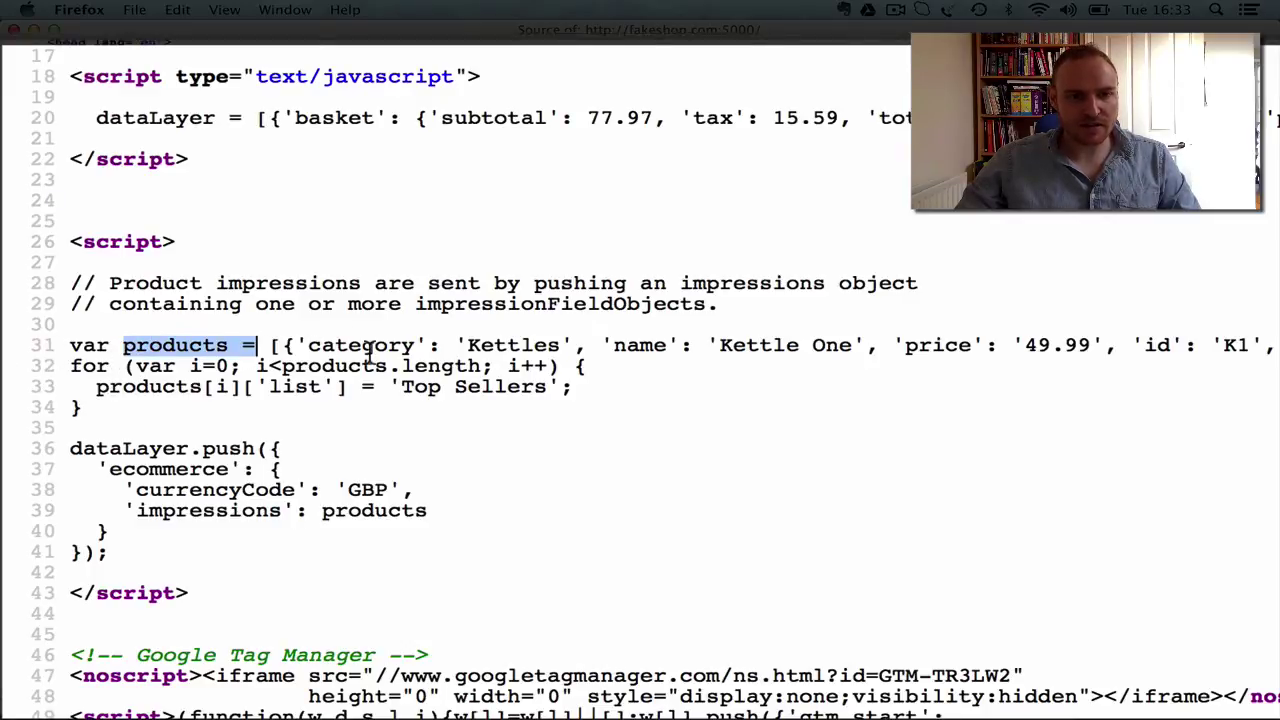
pyautogui.click(376, 345)
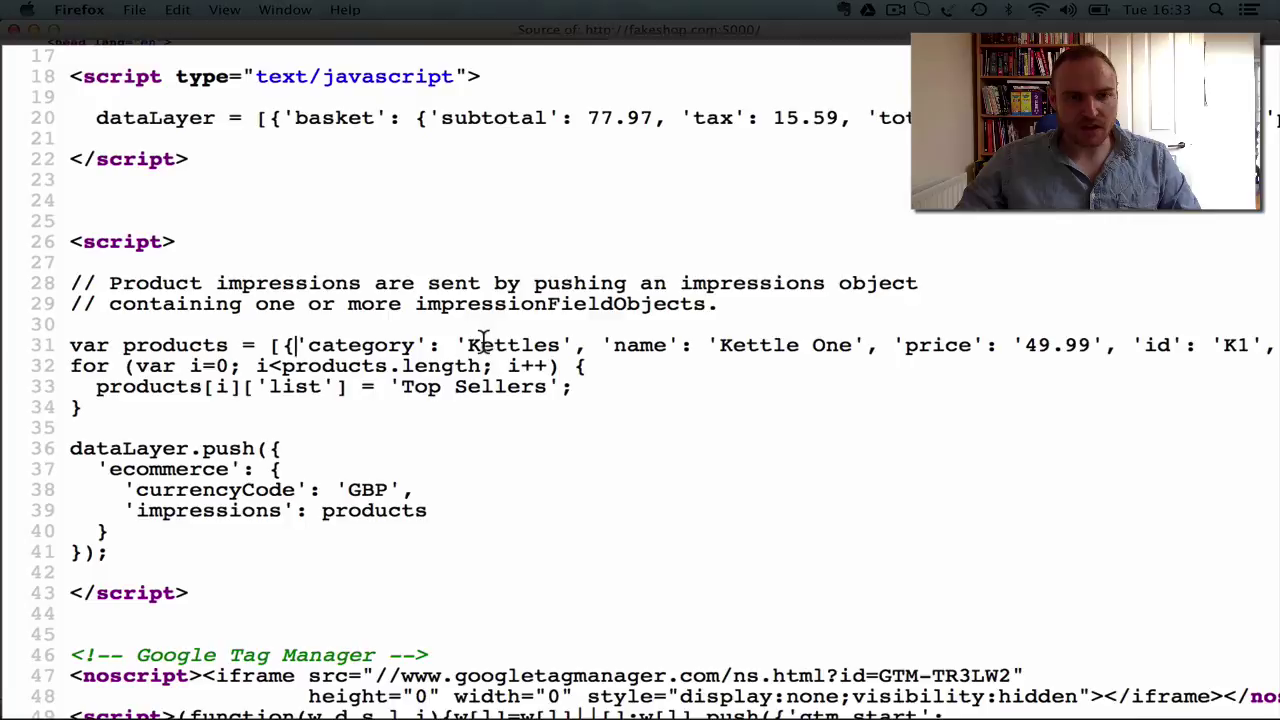
pyautogui.moveTo(469, 345); pyautogui.dragTo(549, 347)
pyautogui.moveTo(700, 345); pyautogui.dragTo(826, 347)
pyautogui.moveTo(918, 345); pyautogui.dragTo(1105, 345)
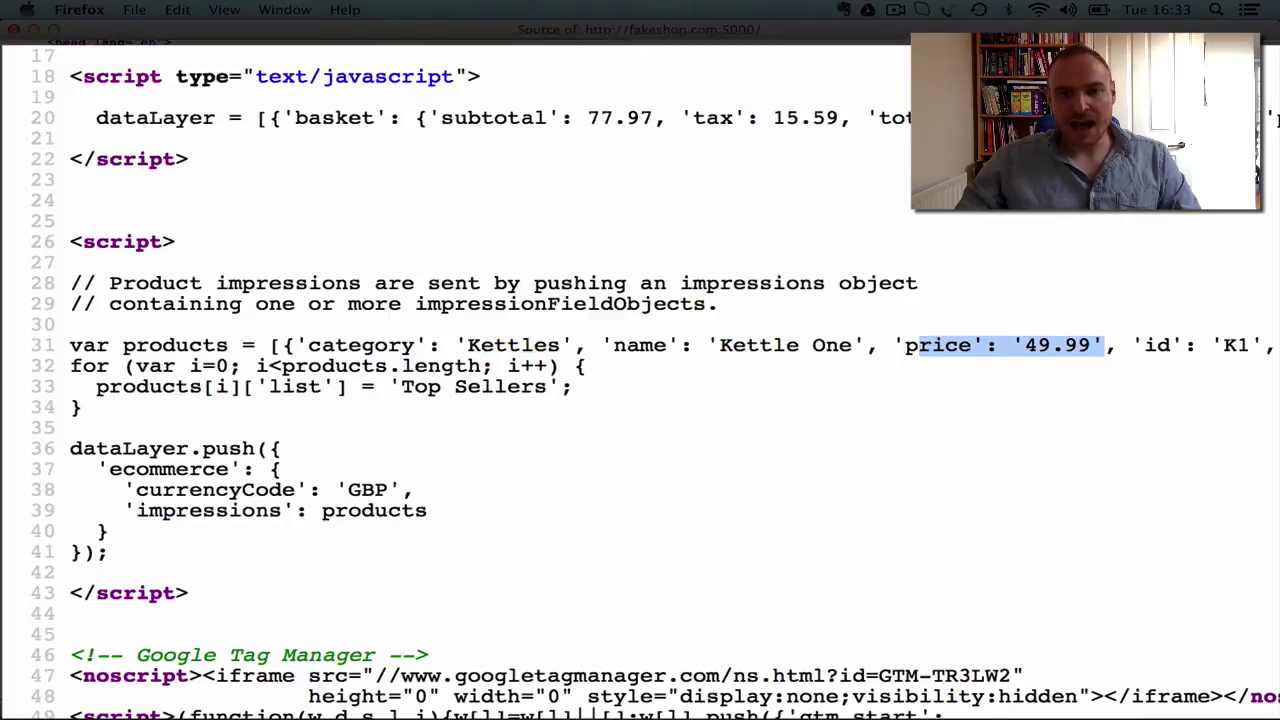
pyautogui.click(1129, 201)
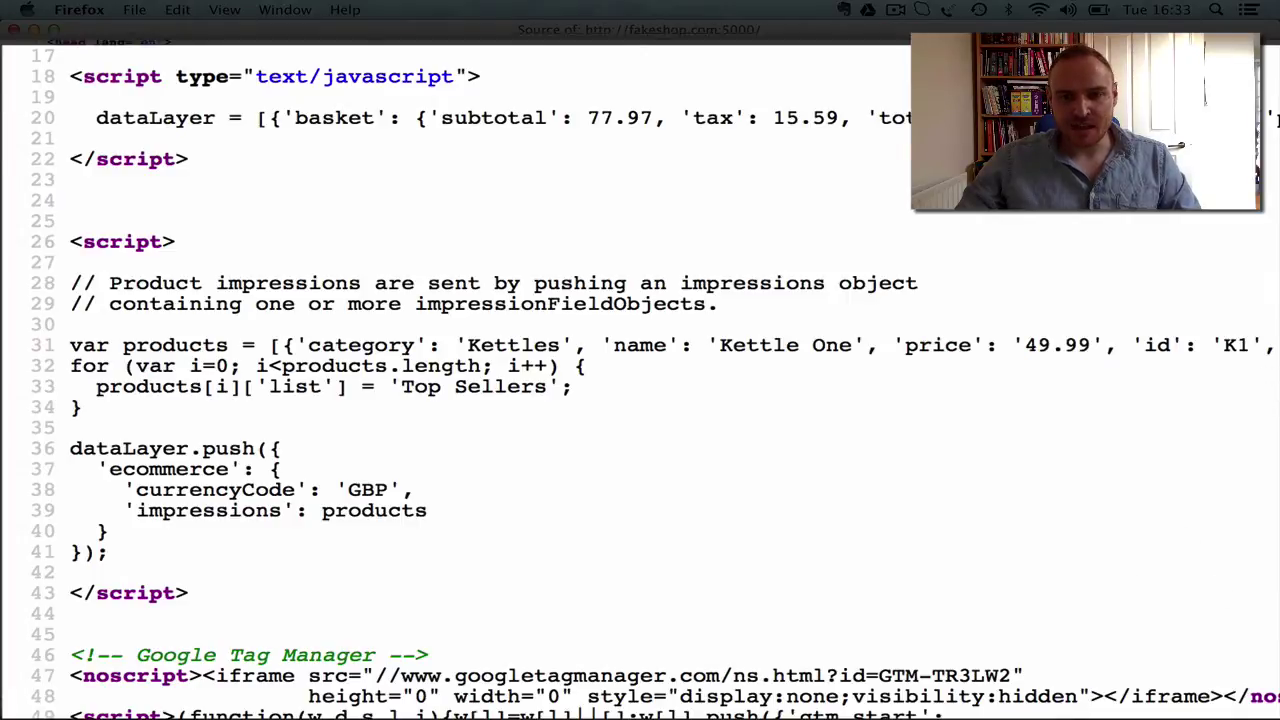
# - Scroll across line 31 and zoom the source text out with Cmd+minus
pyautogui.hscroll(15, 640, 360)
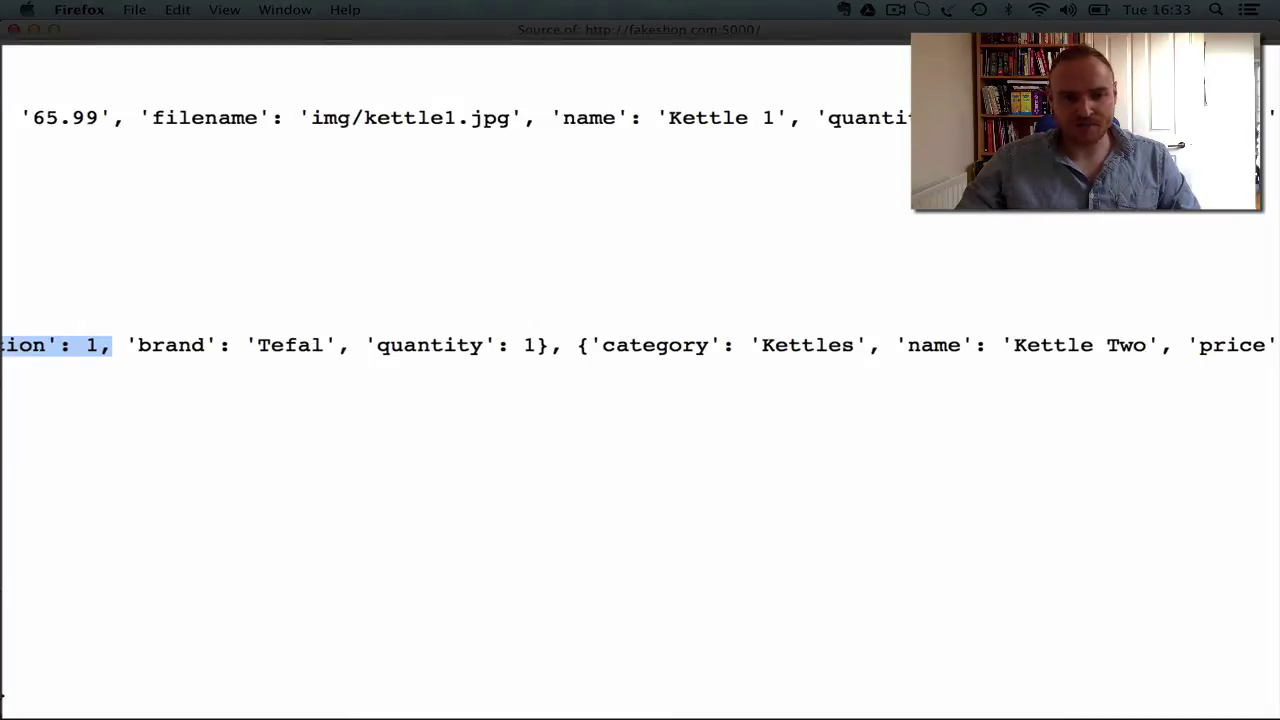
pyautogui.click(2, 695)
pyautogui.hscroll(20, 2, 695)
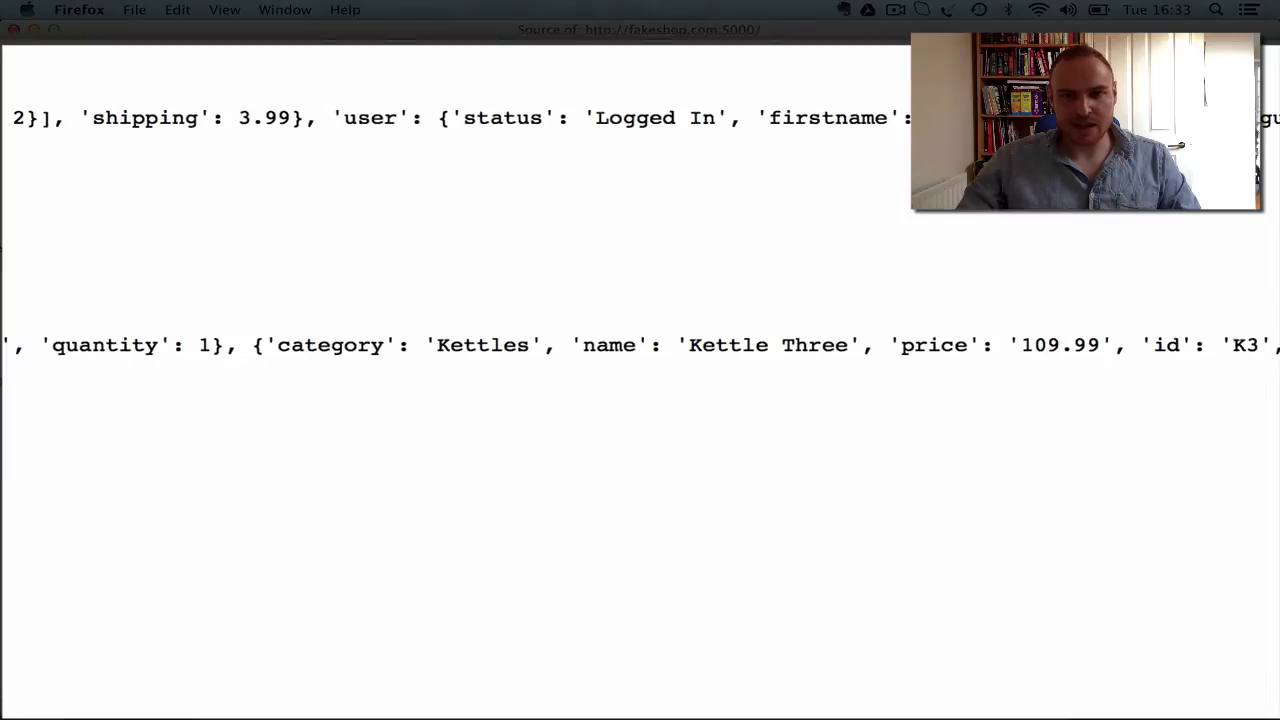
pyautogui.hscroll(-20, 640, 400)
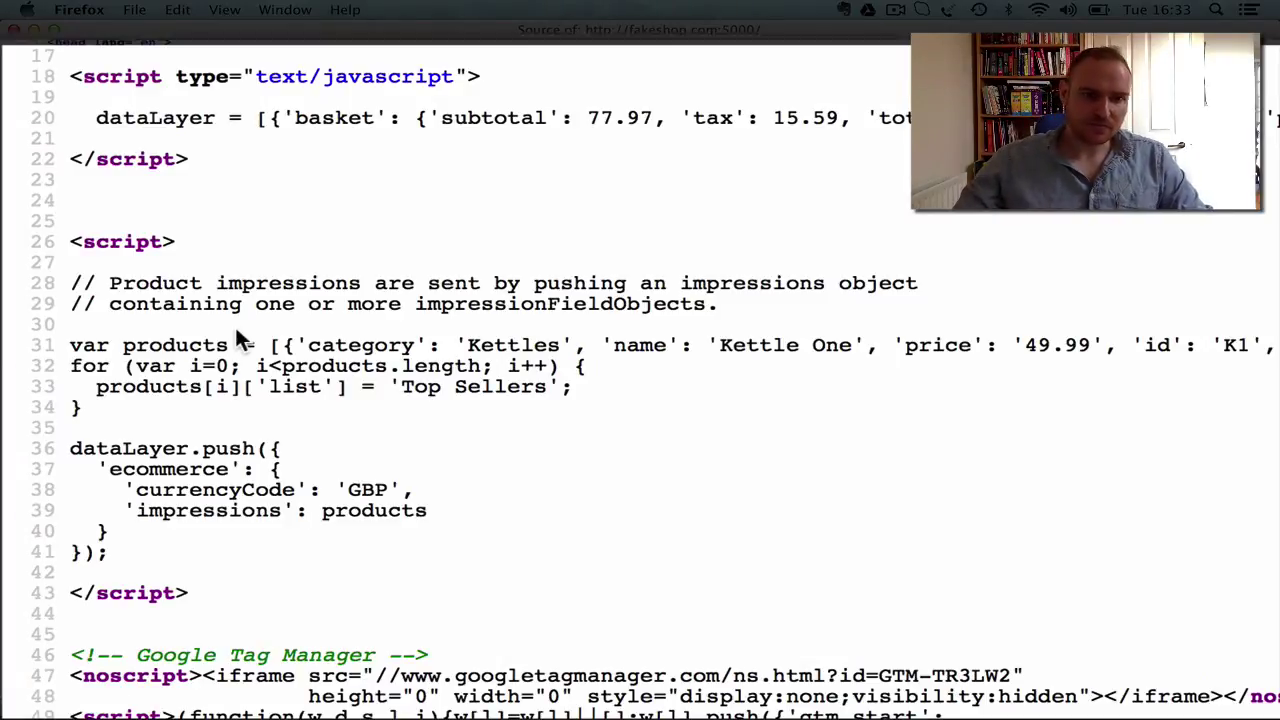
pyautogui.click(99, 418)
pyautogui.press('super+minus')
pyautogui.press('super+minus')
pyautogui.press('super+minus')
pyautogui.press('super+minus')
pyautogui.press('super+minus')
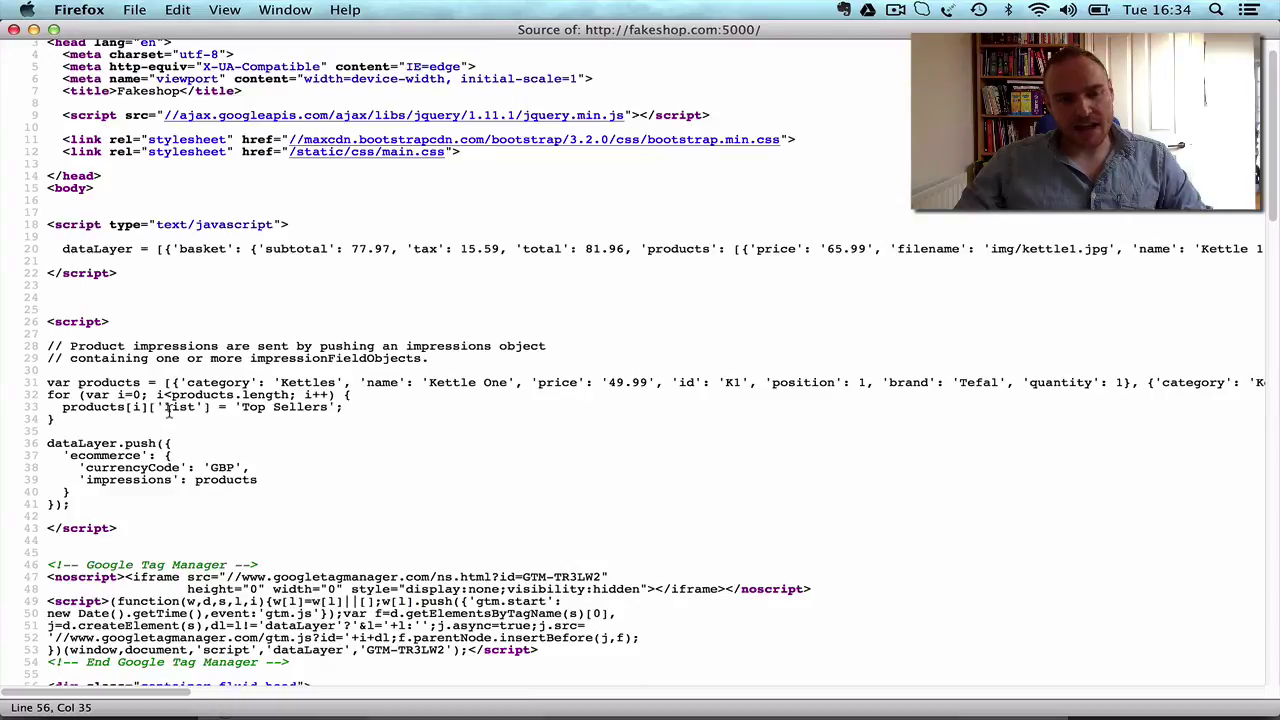
# - Highlight the 'Top Sellers' list value and the dataLayer.push block on lines 36–41
pyautogui.moveTo(166, 408); pyautogui.dragTo(312, 408)
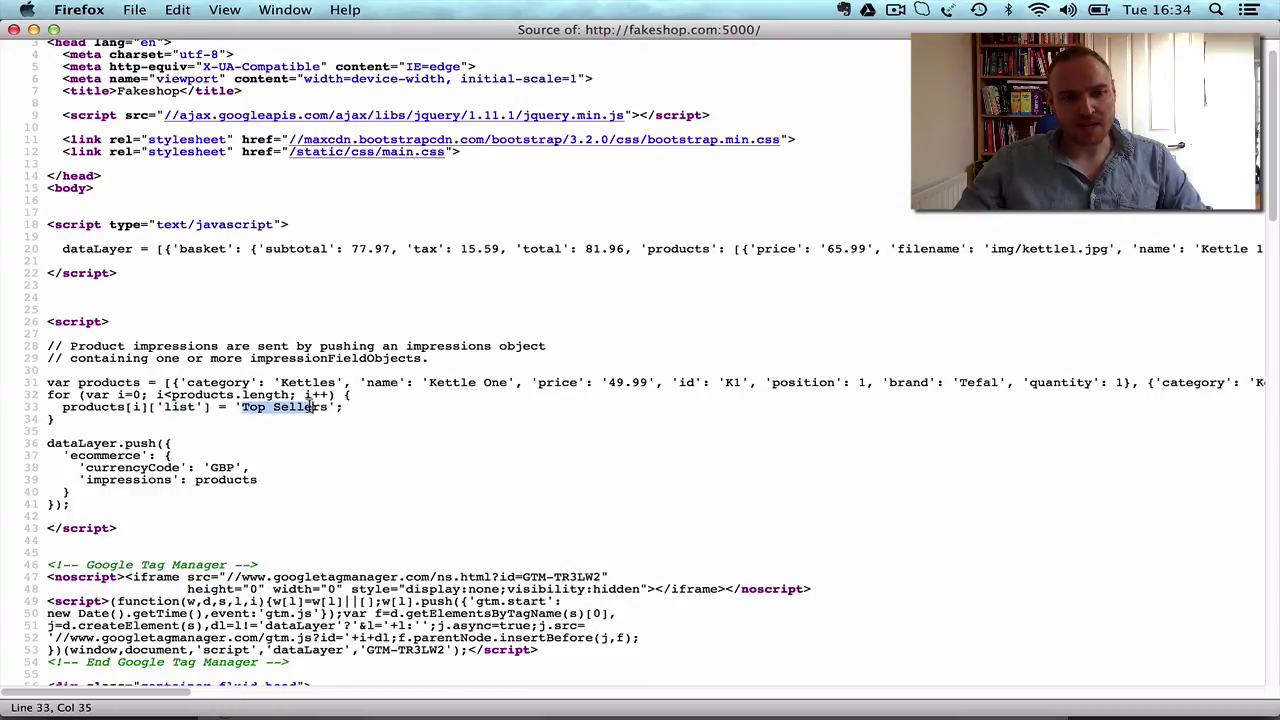
pyautogui.click(134, 383)
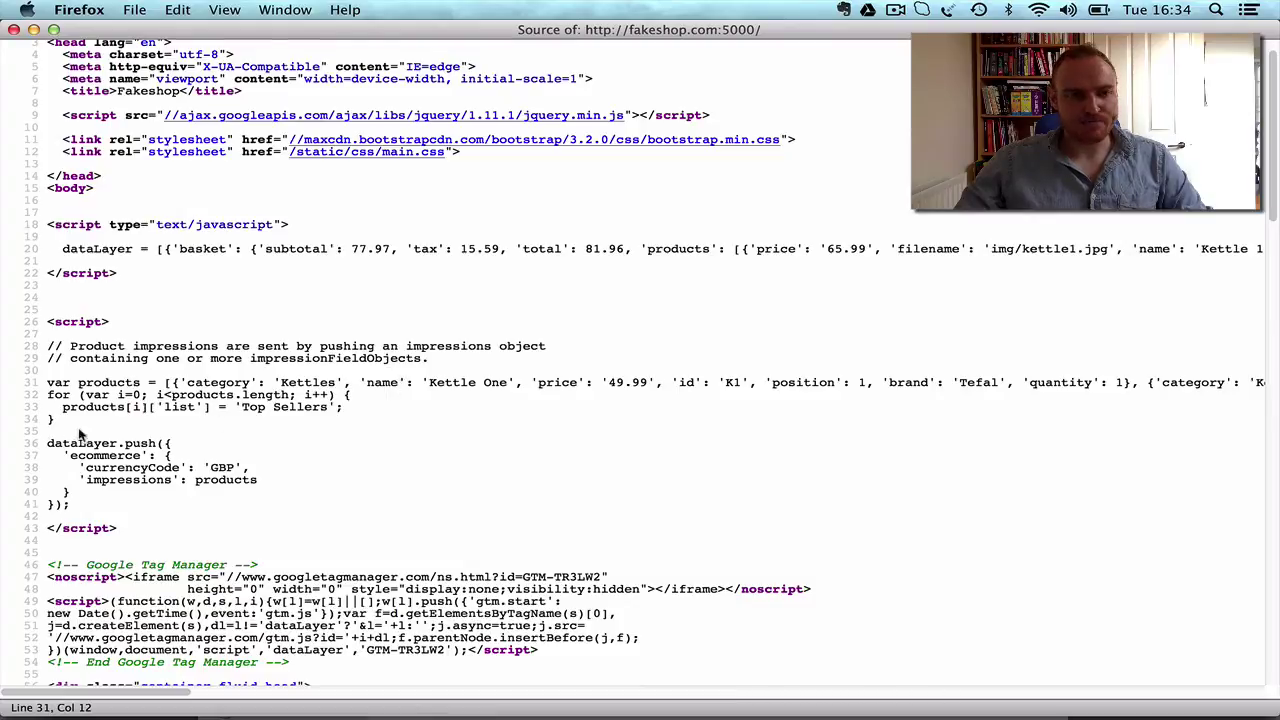
pyautogui.moveTo(42, 443); pyautogui.dragTo(121, 512)
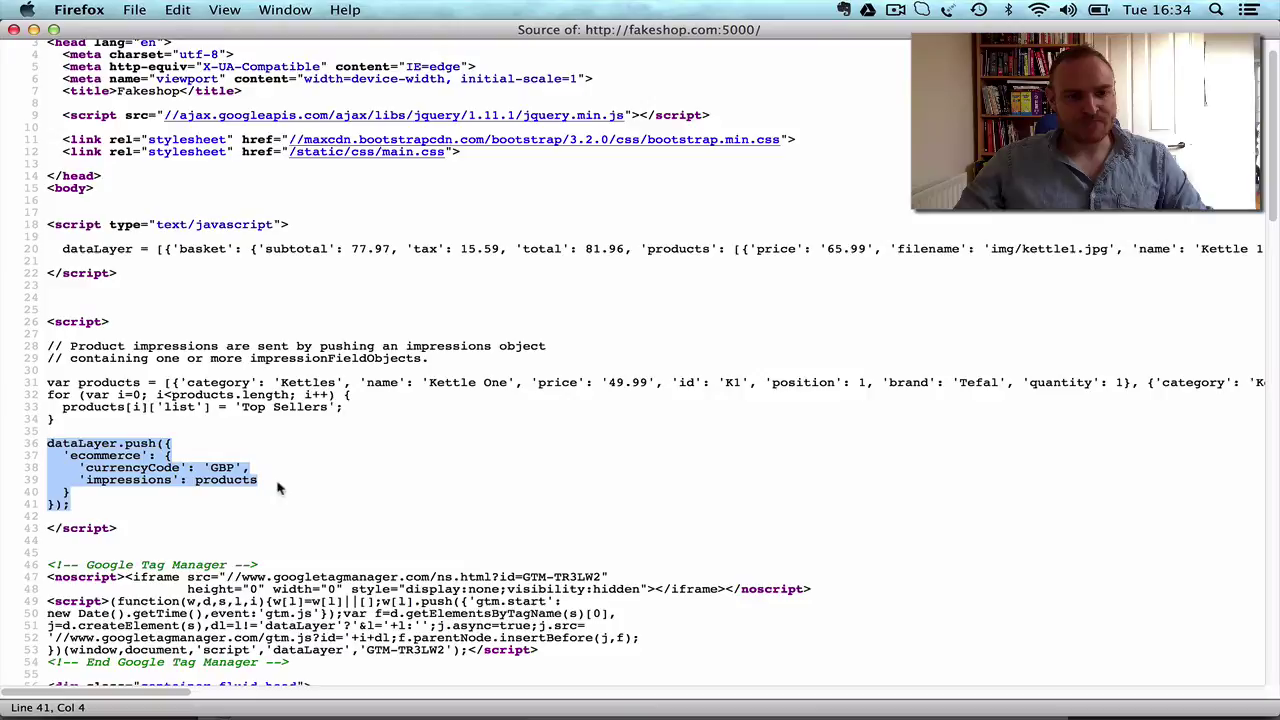
pyautogui.moveTo(278, 488); pyautogui.dragTo(284, 488)
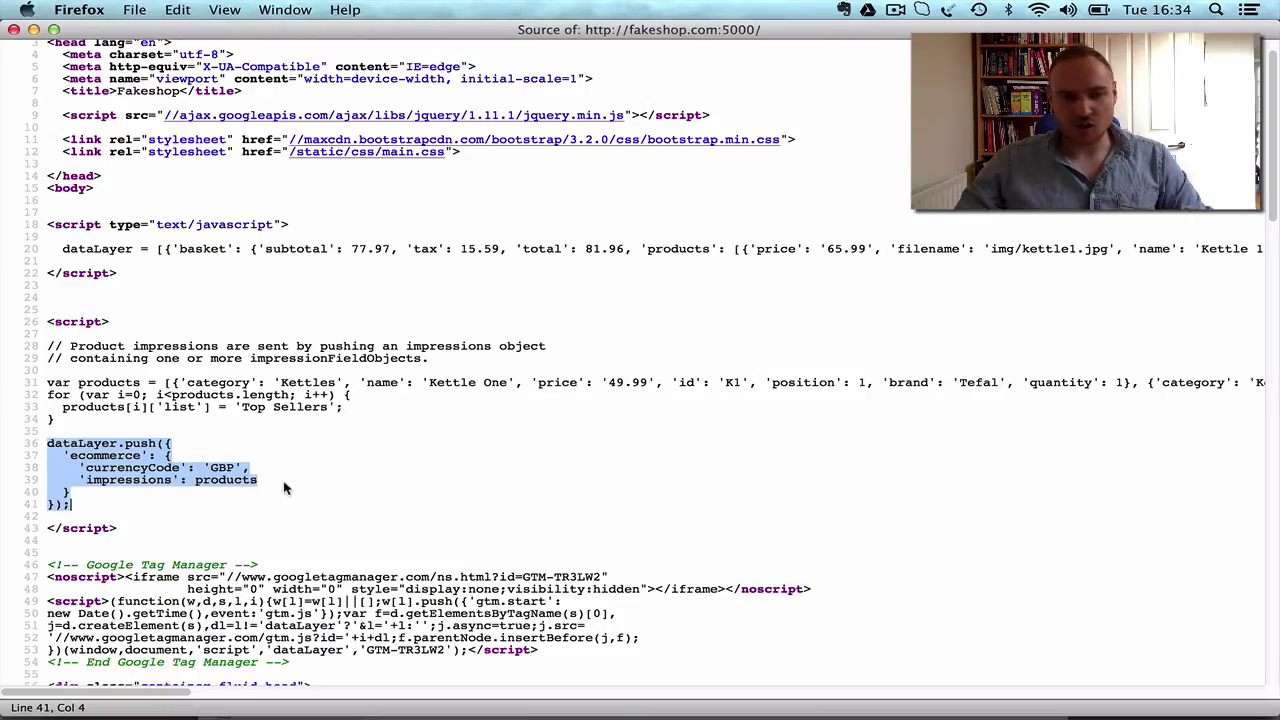
pyautogui.click(256, 483)
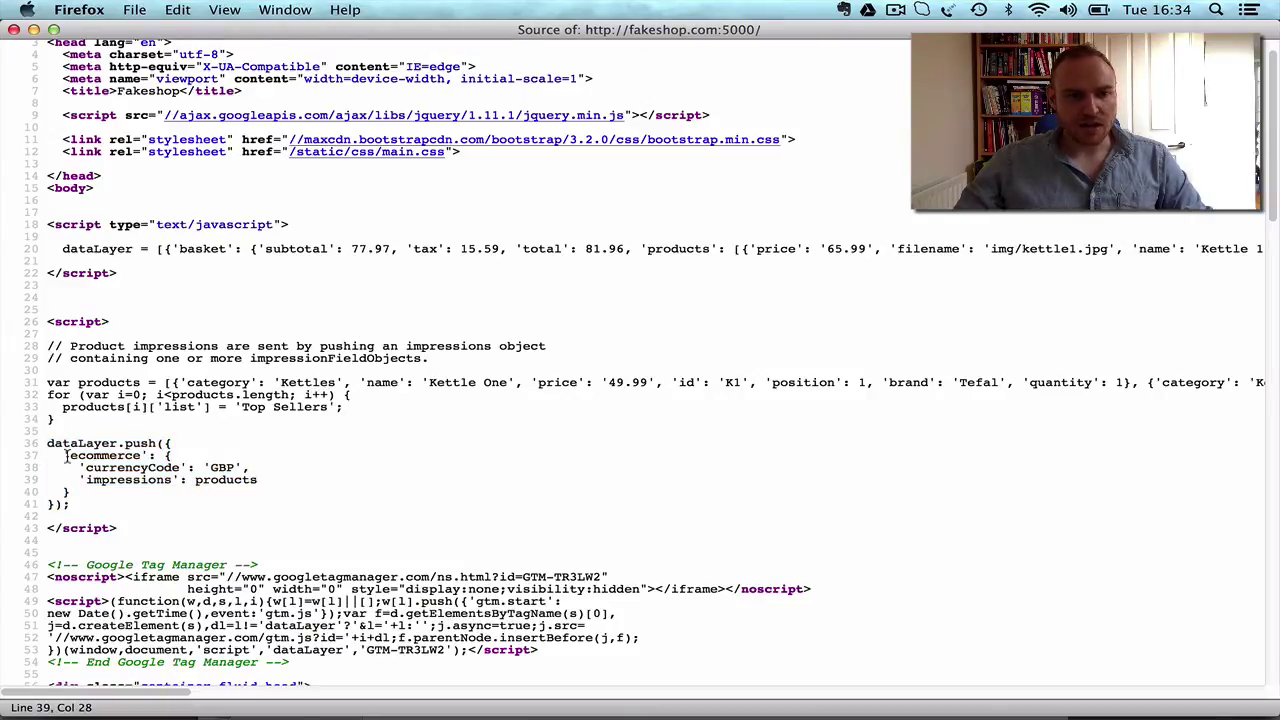
# - Highlight the ecommerce key, currencyCode 'GBP', impressions: products, and the line 31 products array
pyautogui.moveTo(64, 455); pyautogui.dragTo(143, 455)
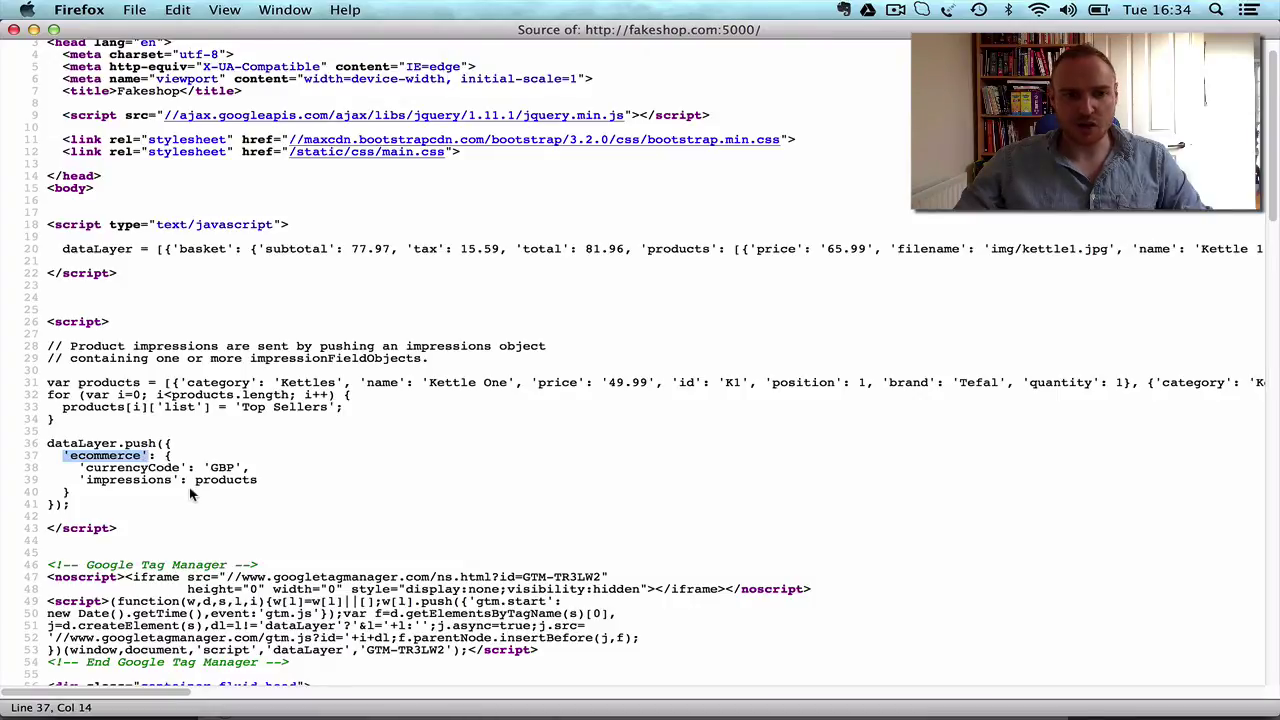
pyautogui.moveTo(81, 467); pyautogui.dragTo(260, 472)
pyautogui.click(265, 471)
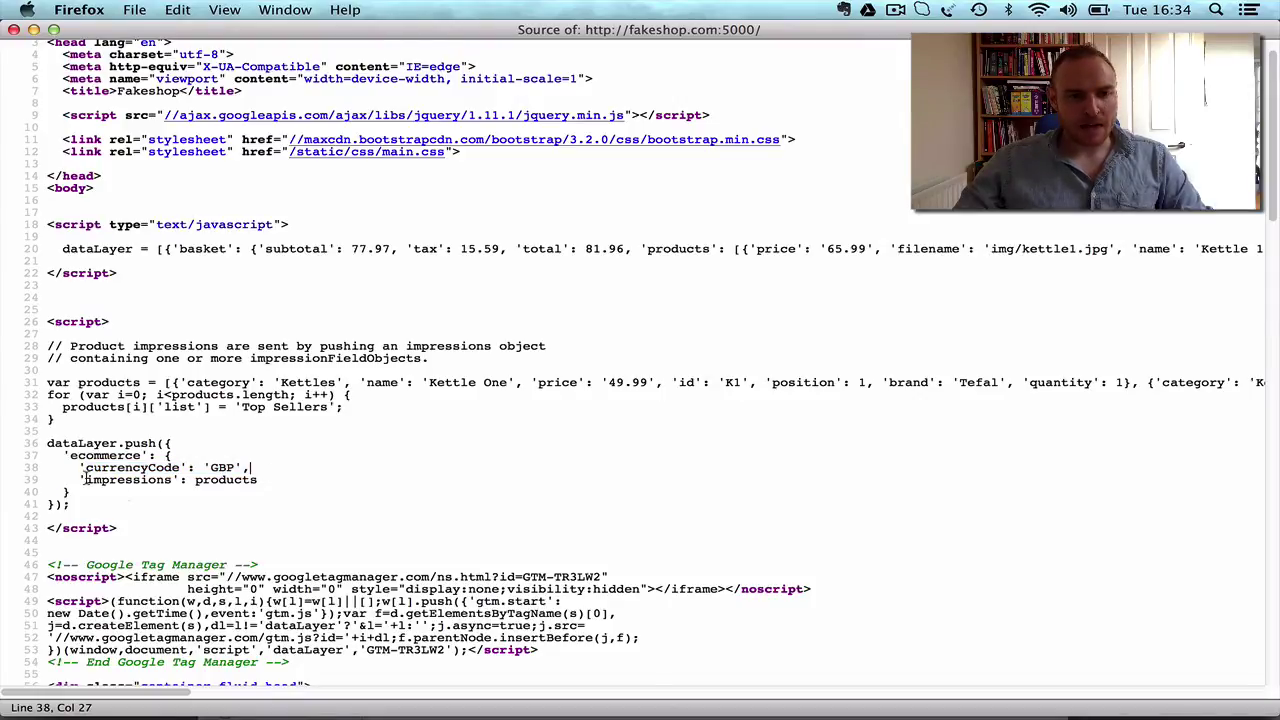
pyautogui.moveTo(86, 479); pyautogui.dragTo(171, 484)
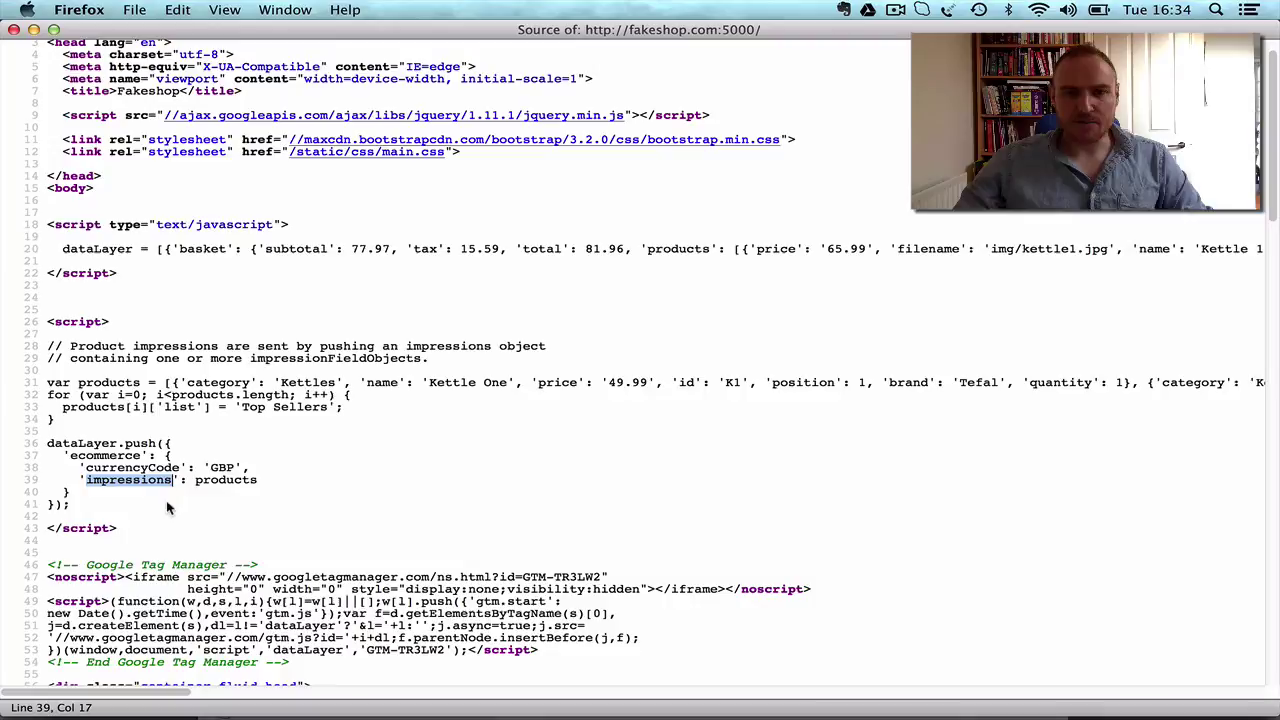
pyautogui.doubleClick(211, 481)
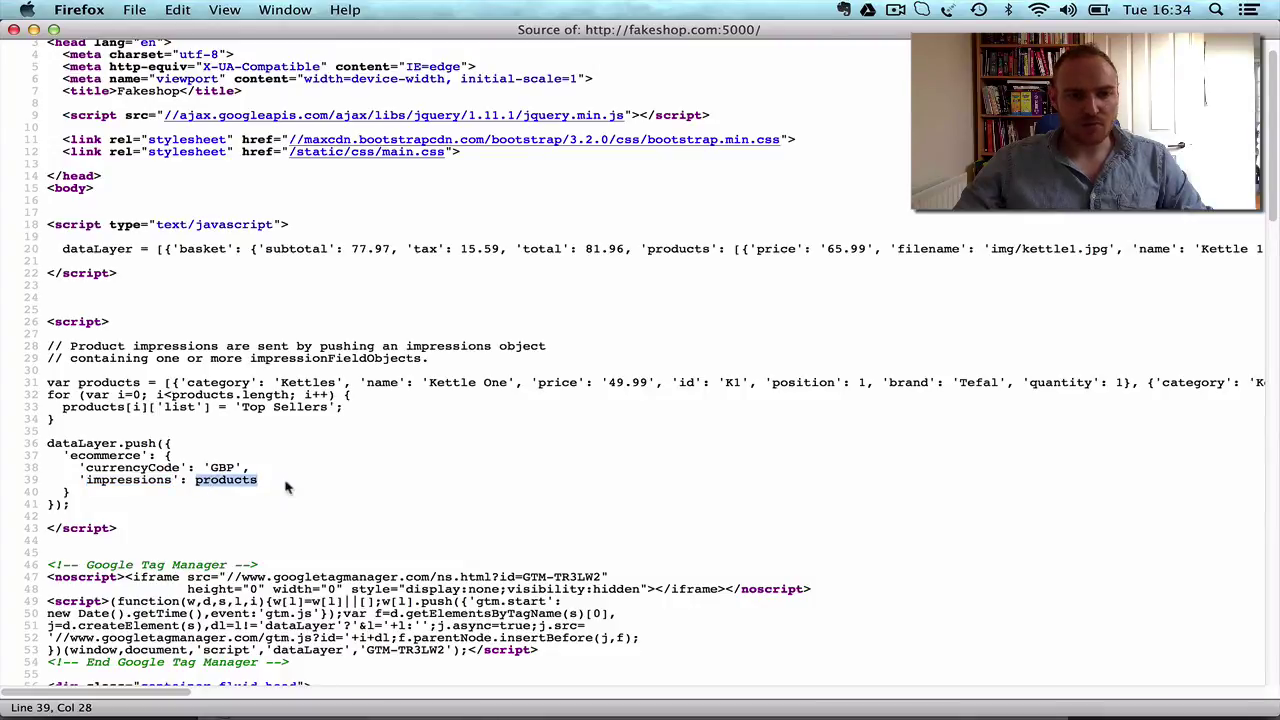
pyautogui.moveTo(164, 383); pyautogui.dragTo(821, 384)
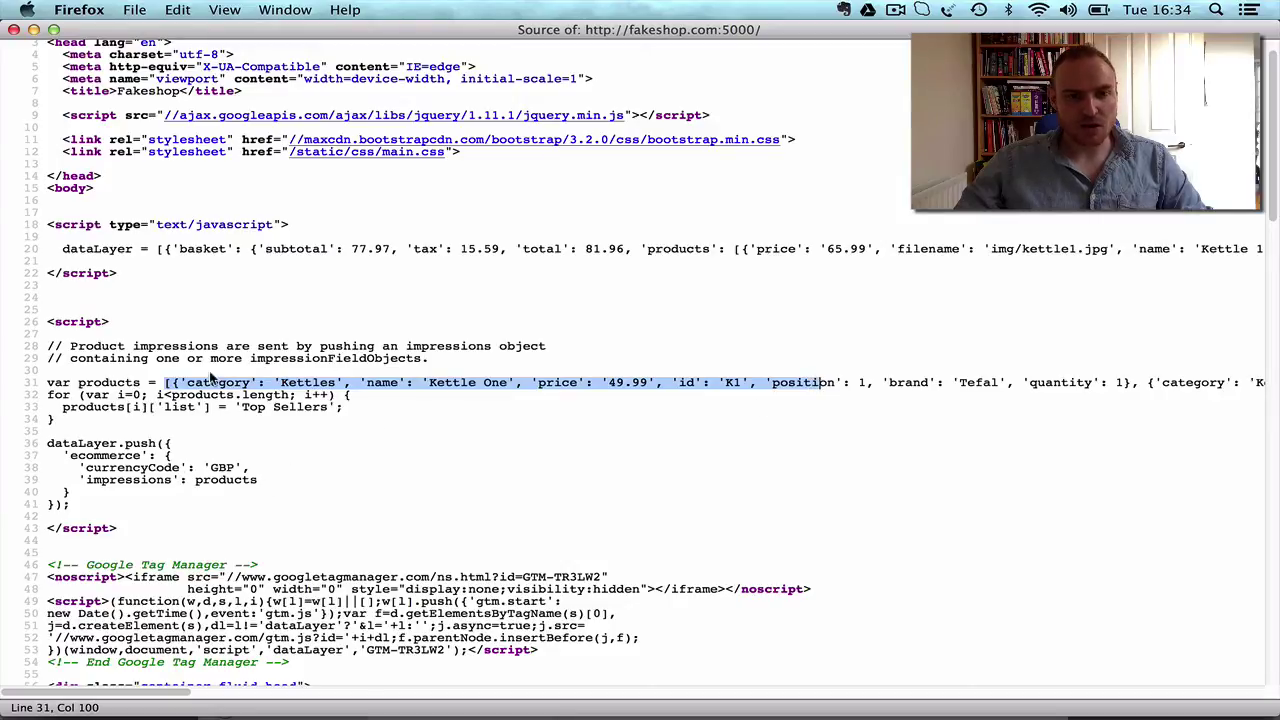
pyautogui.moveTo(195, 480); pyautogui.dragTo(258, 481)
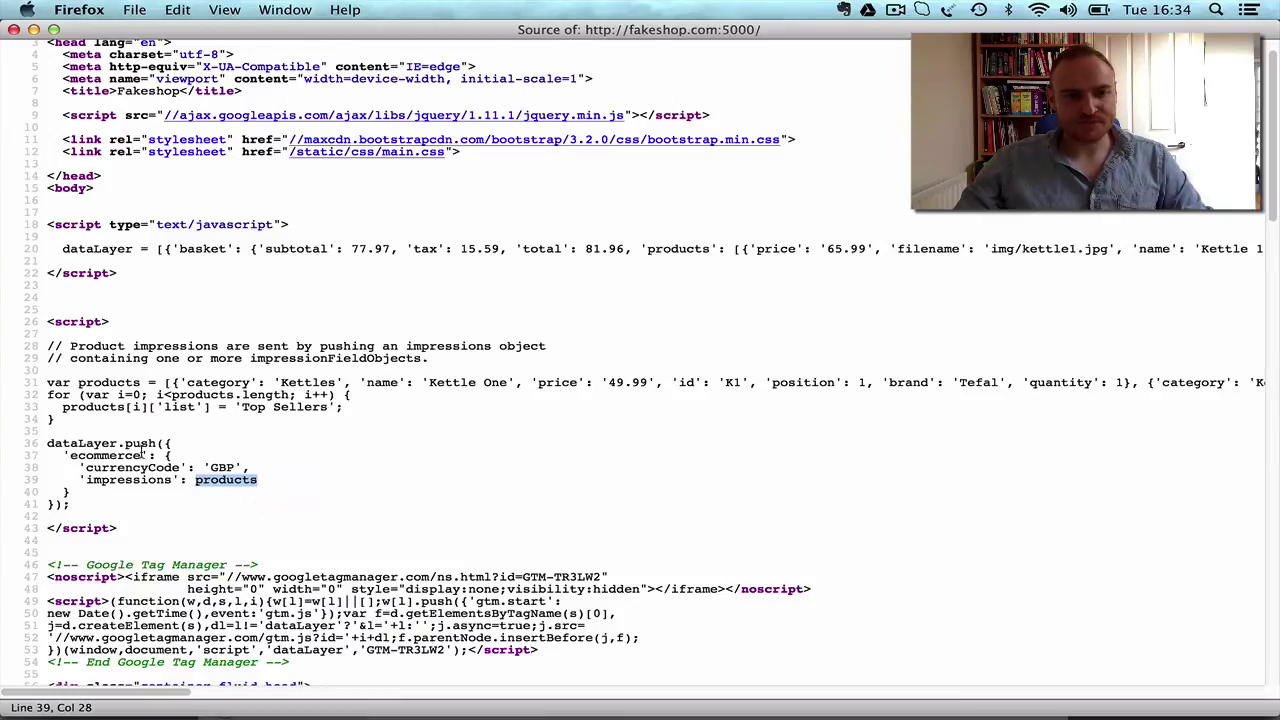
pyautogui.click(313, 459)
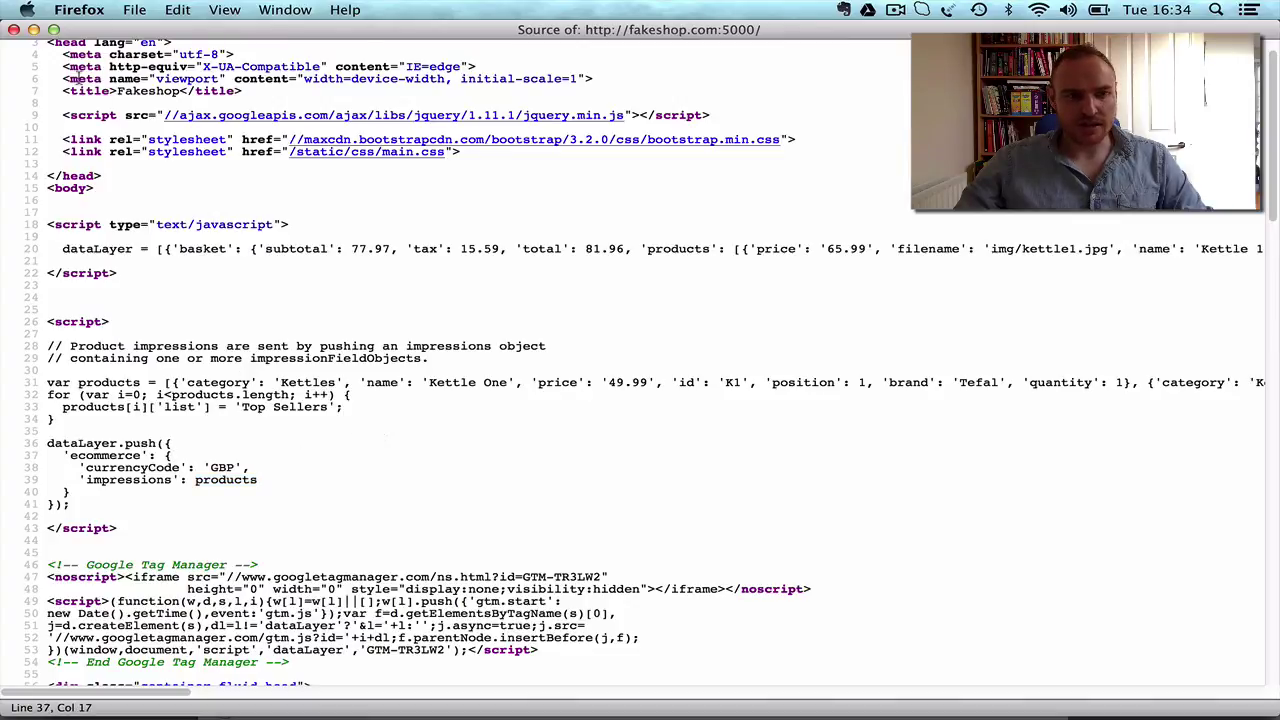
# - Close the source and, in Firebug, expand ecommerce impressions 0 and 1 showing list 'Top Sellers'
pyautogui.click(14, 33)
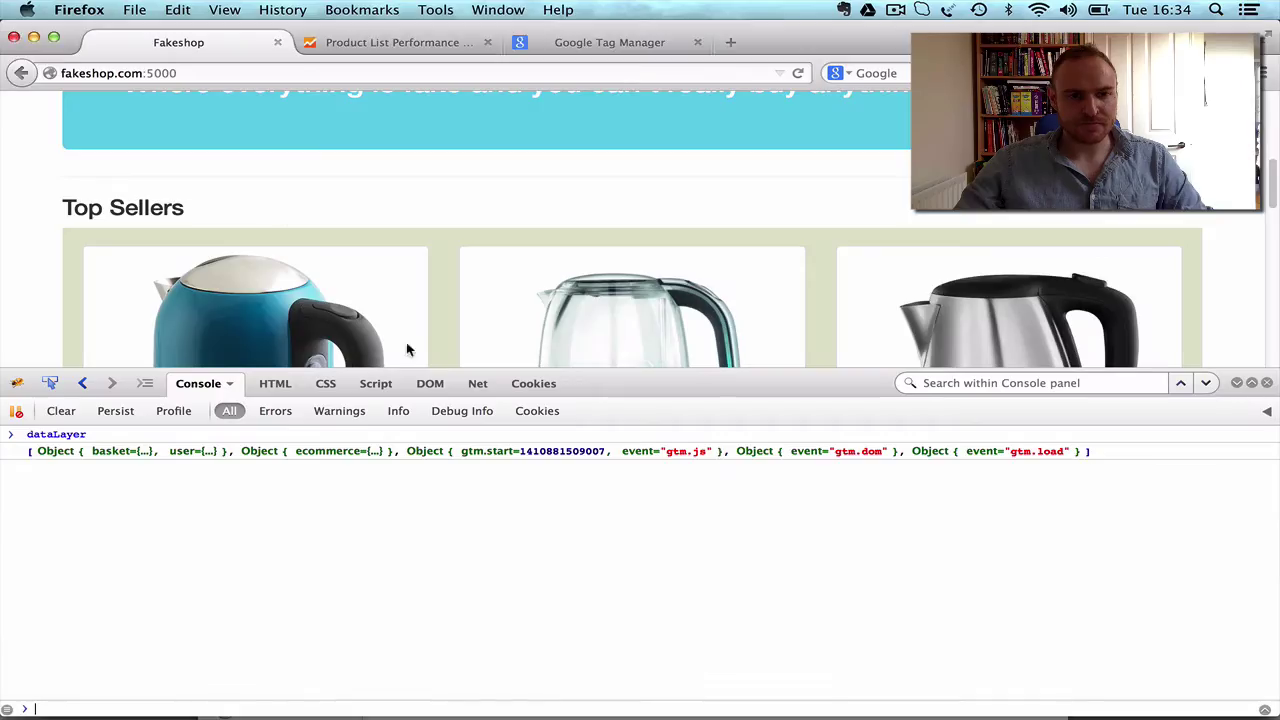
pyautogui.scroll(-3, 287, 226)
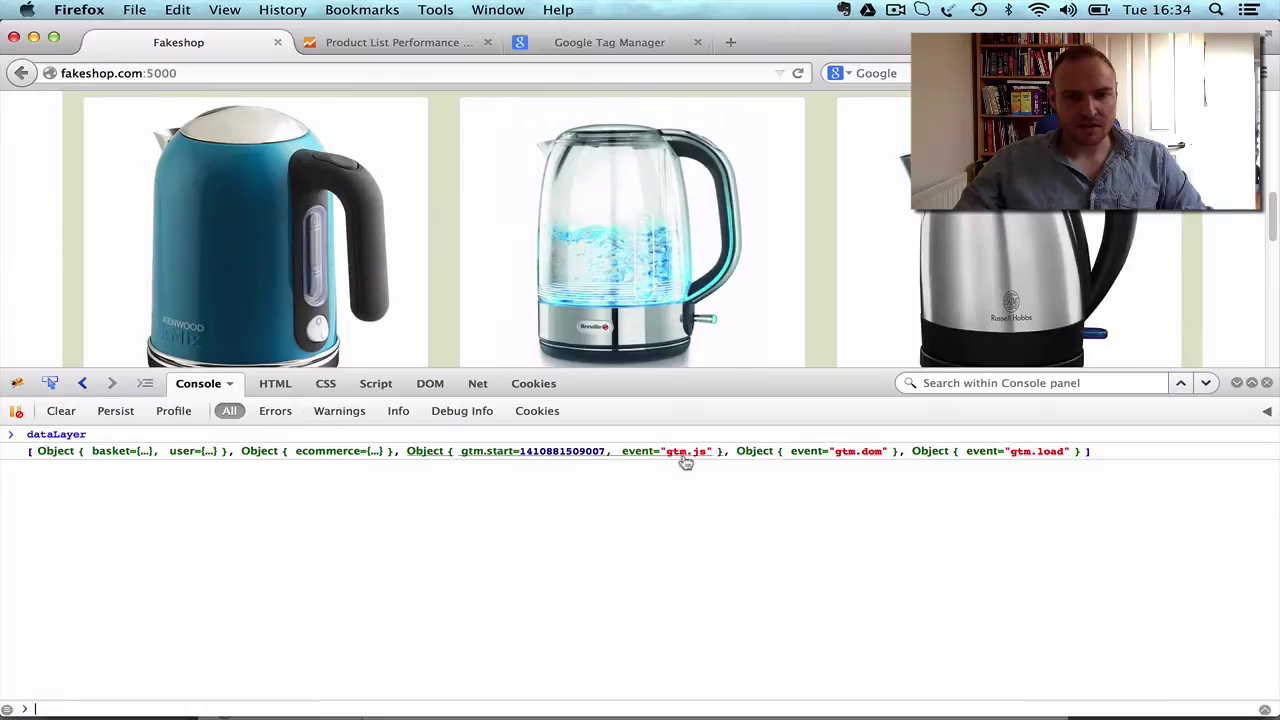
pyautogui.click(294, 455)
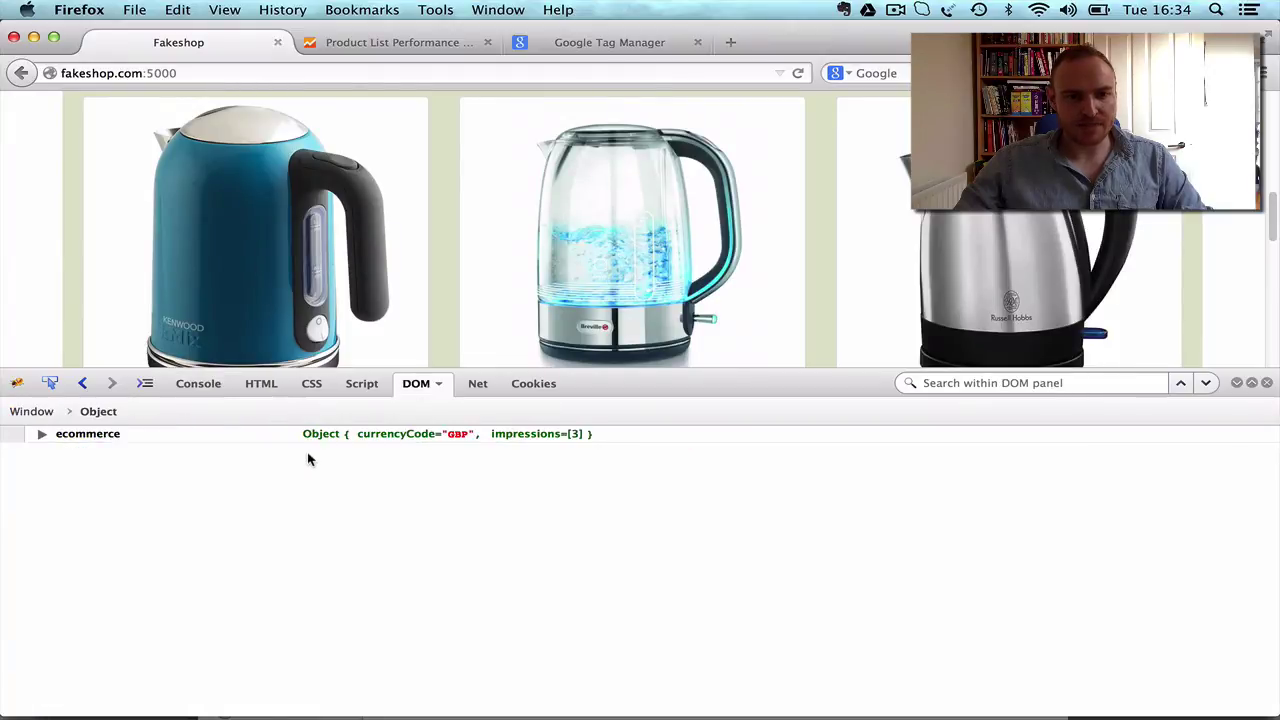
pyautogui.click(40, 434)
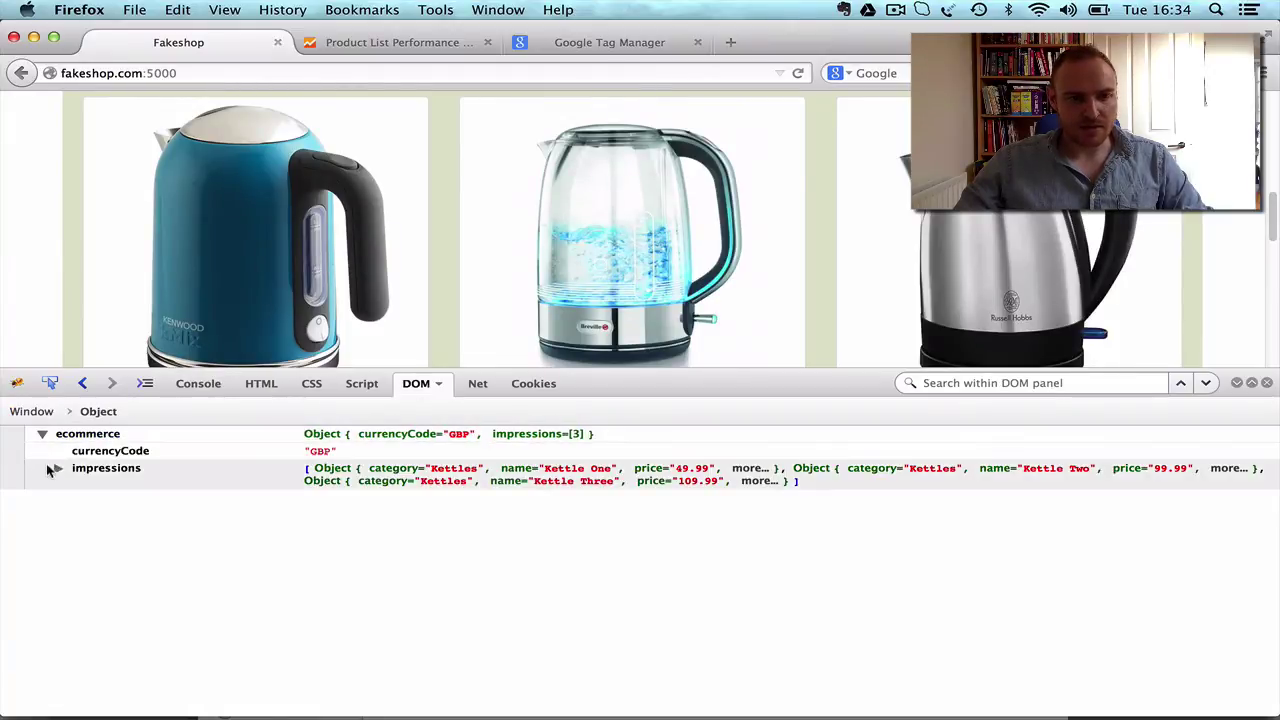
pyautogui.click(56, 469)
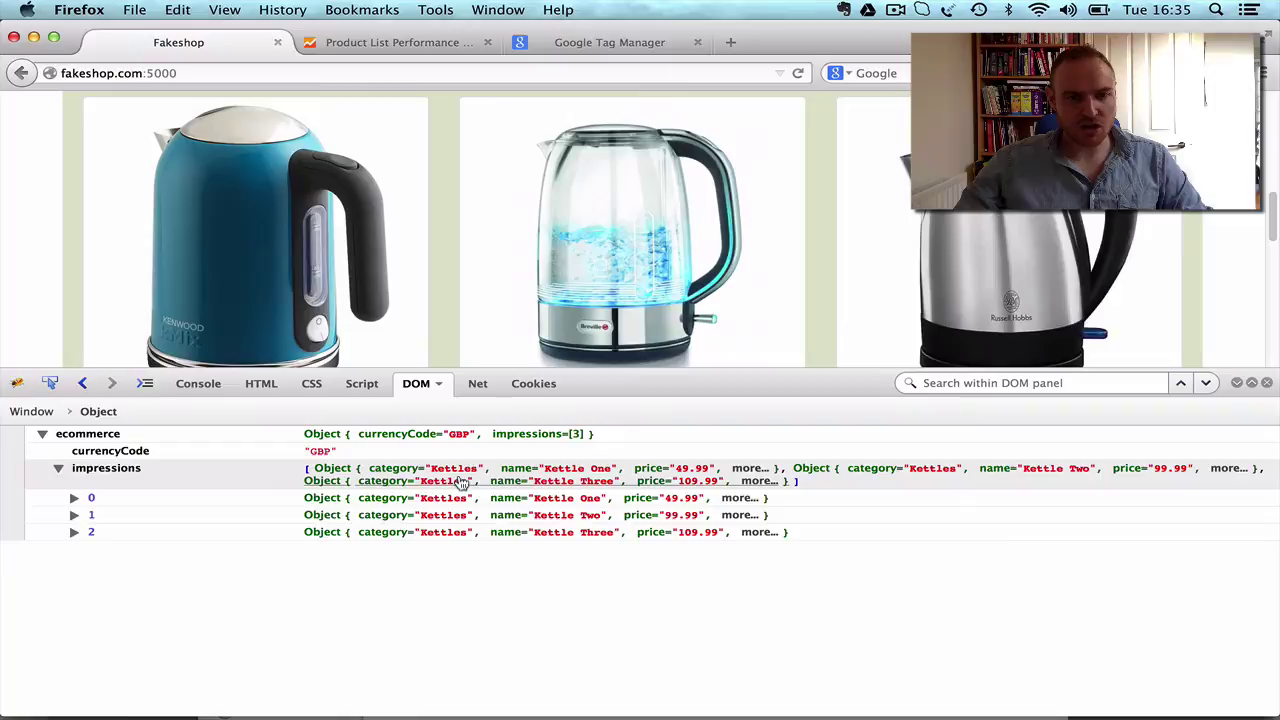
pyautogui.click(72, 499)
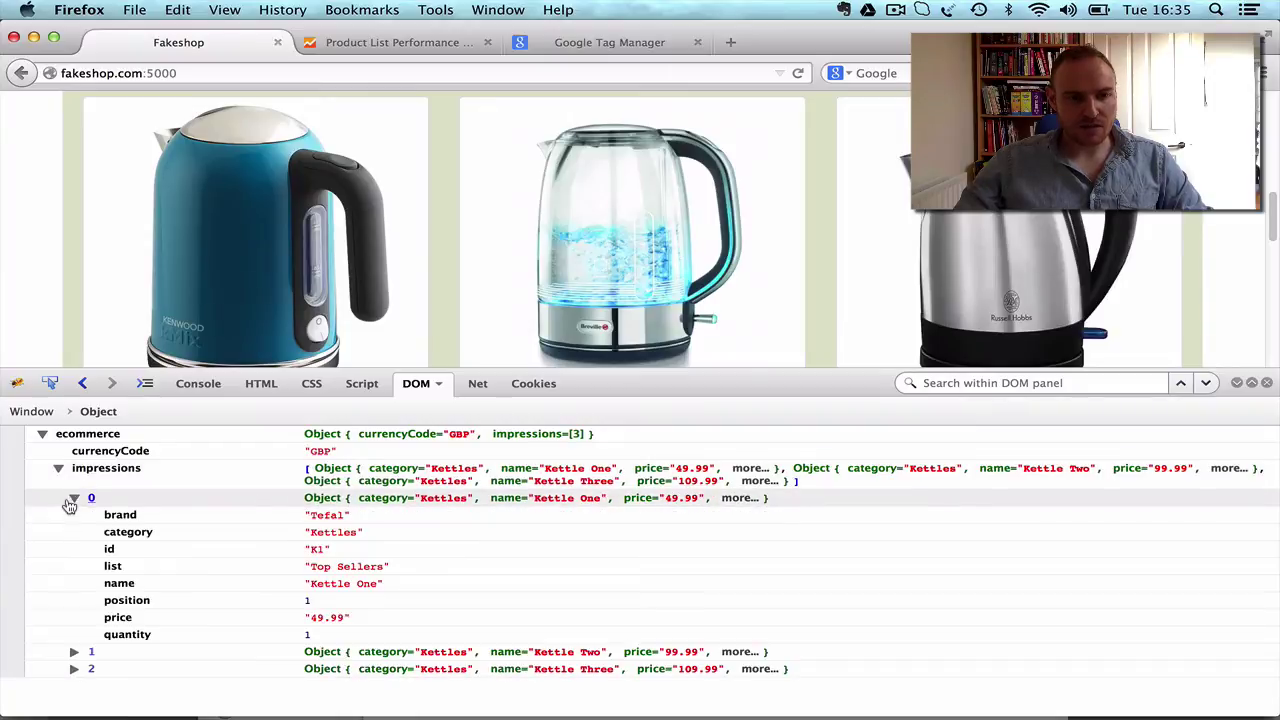
pyautogui.click(74, 652)
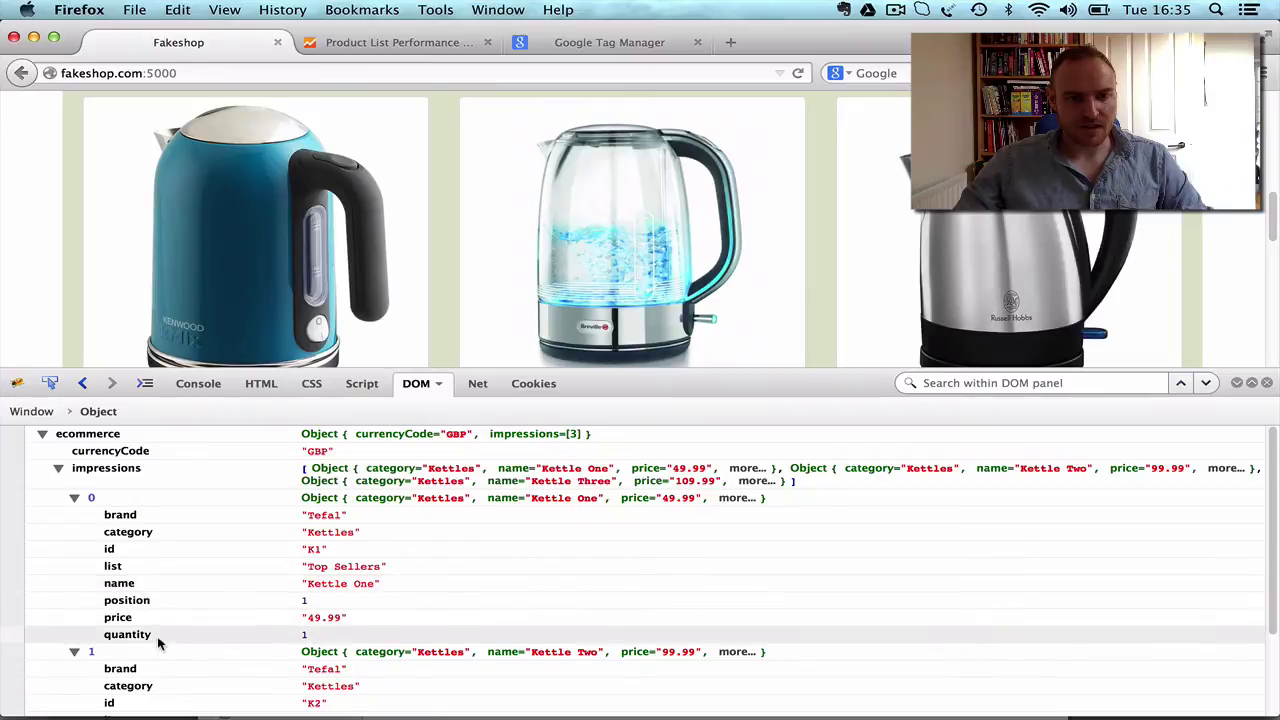
# - Reopen the Fakeshop page source window
pyautogui.scroll(-2, 400, 560)
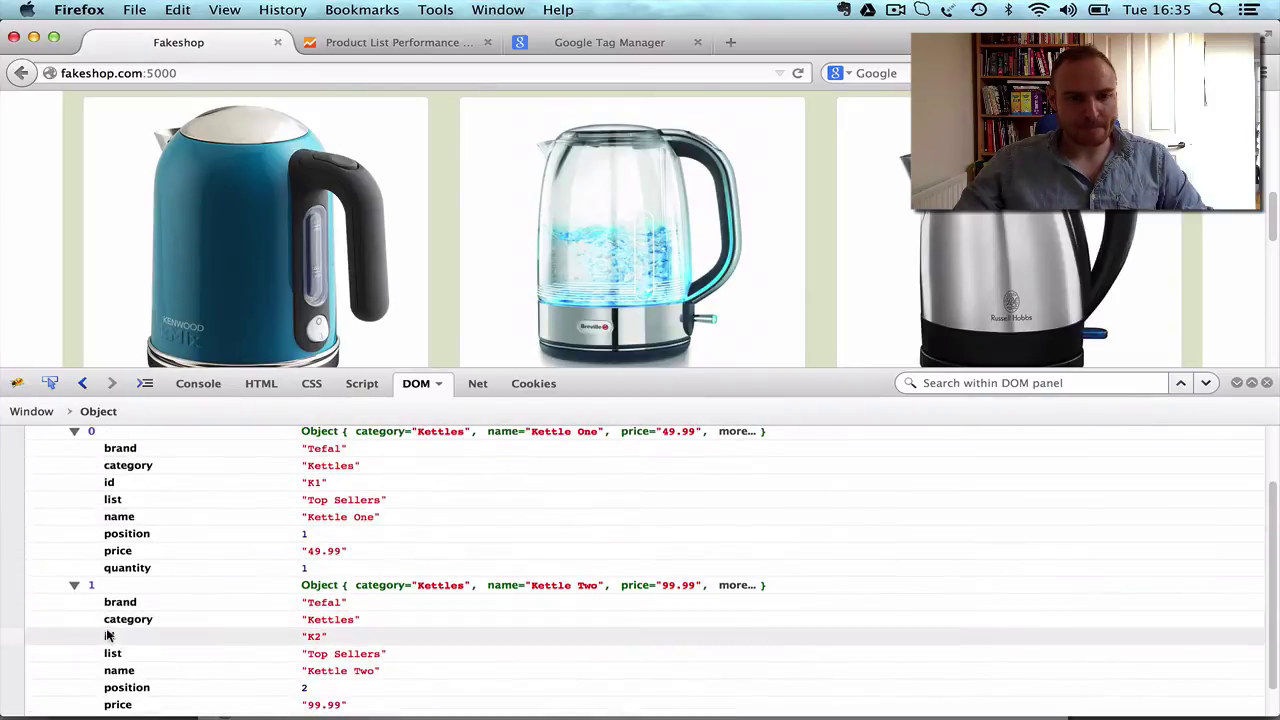
pyautogui.scroll(-1, 328, 565)
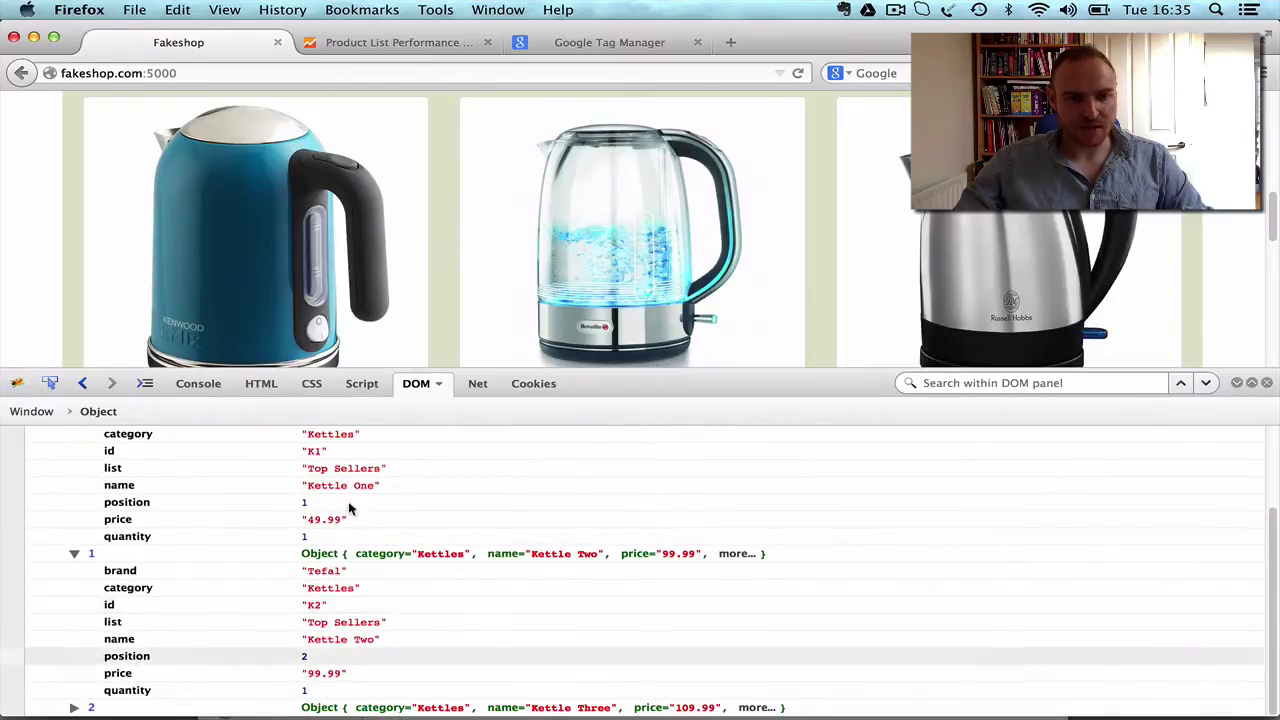
pyautogui.scroll(1, 180, 530)
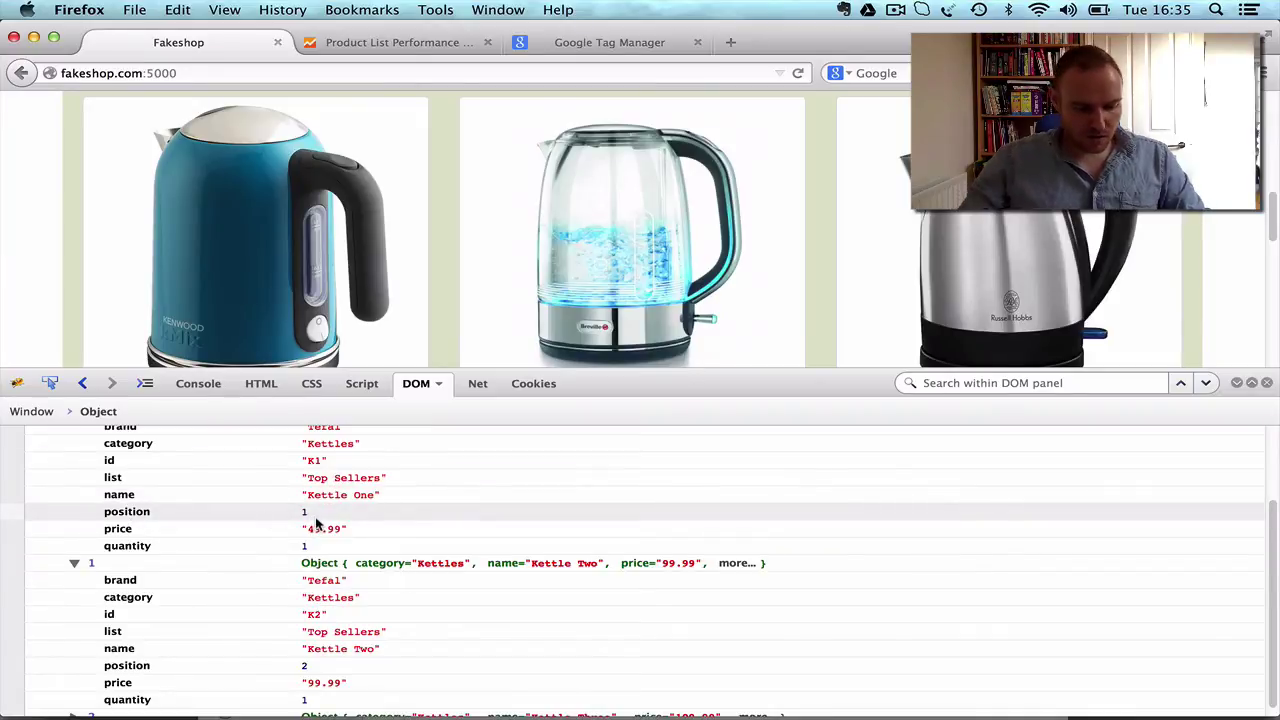
pyautogui.press('super+shift+j')
pyautogui.scroll(-3, 218, 532)
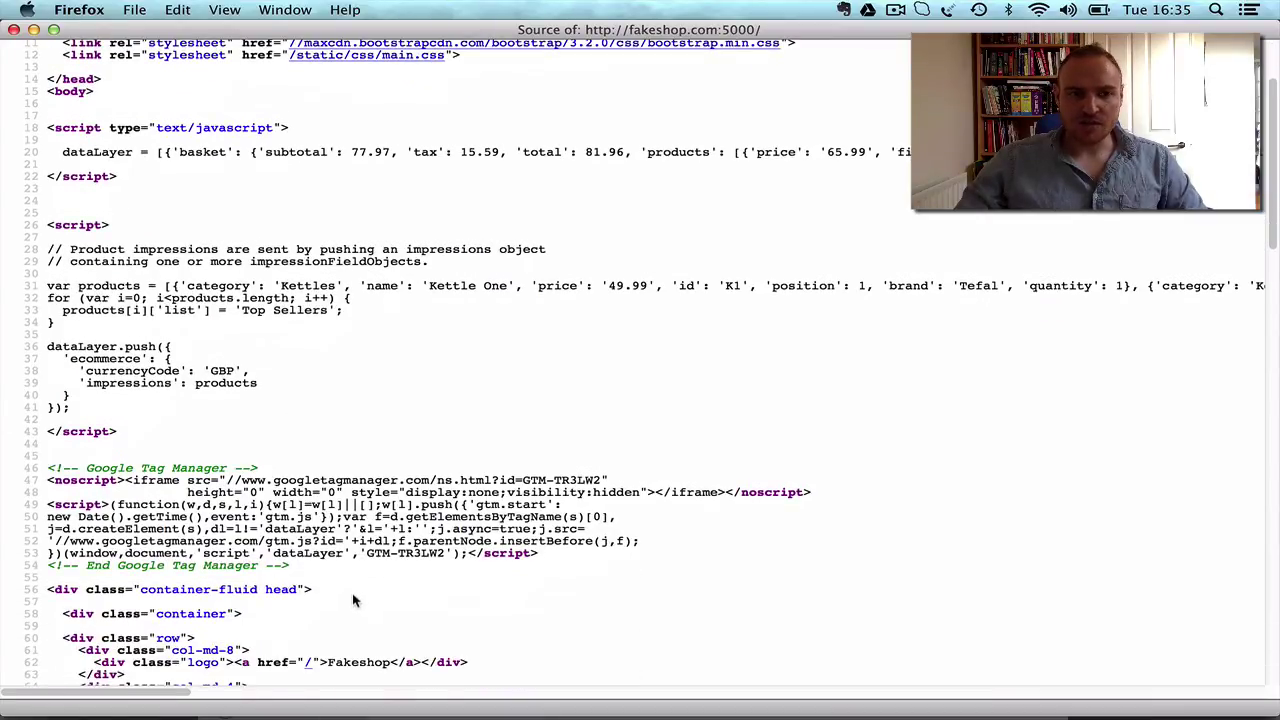
# - Highlight the 'Top Sellers' GBP product impressions dataLayer.push script in the page source
pyautogui.moveTo(148, 440); pyautogui.dragTo(55, 310)
pyautogui.moveTo(43, 222); pyautogui.dragTo(44, 224)
pyautogui.click(277, 440)
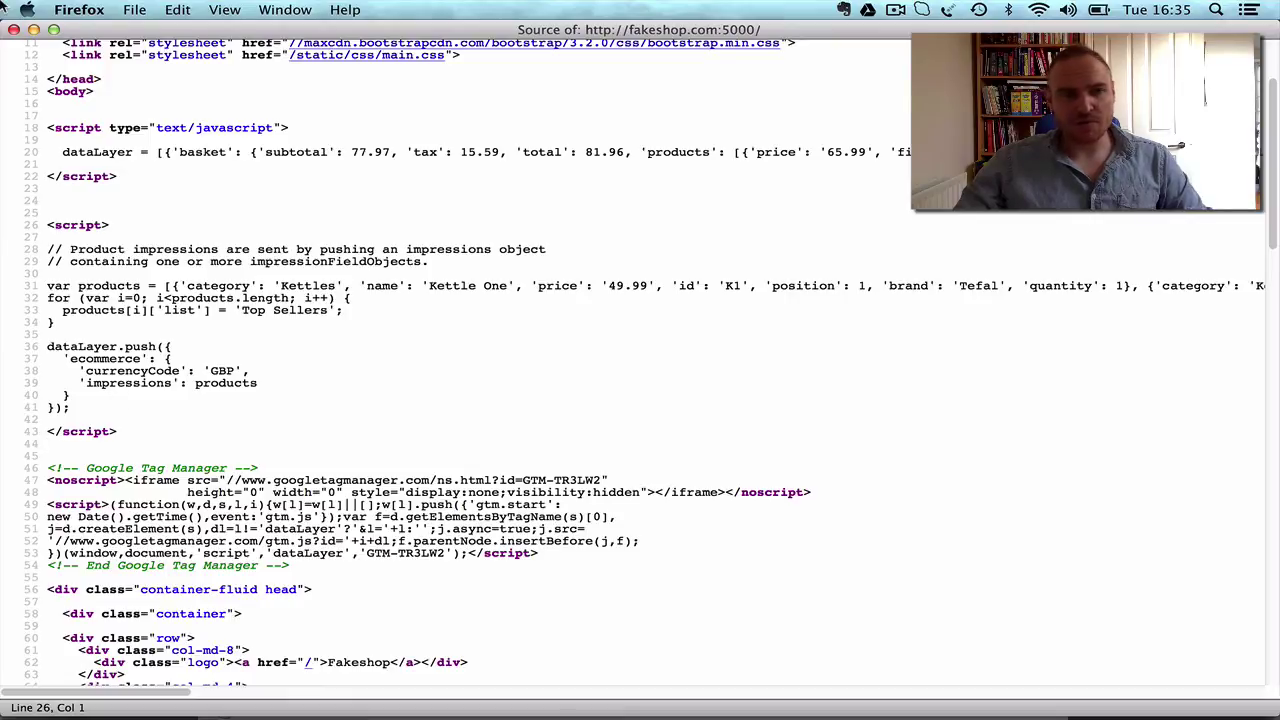
# - Close the page source and review the Google Analytics Base tag's Enhanced Ecommerce Features in Tag Manager
pyautogui.click(14, 30)
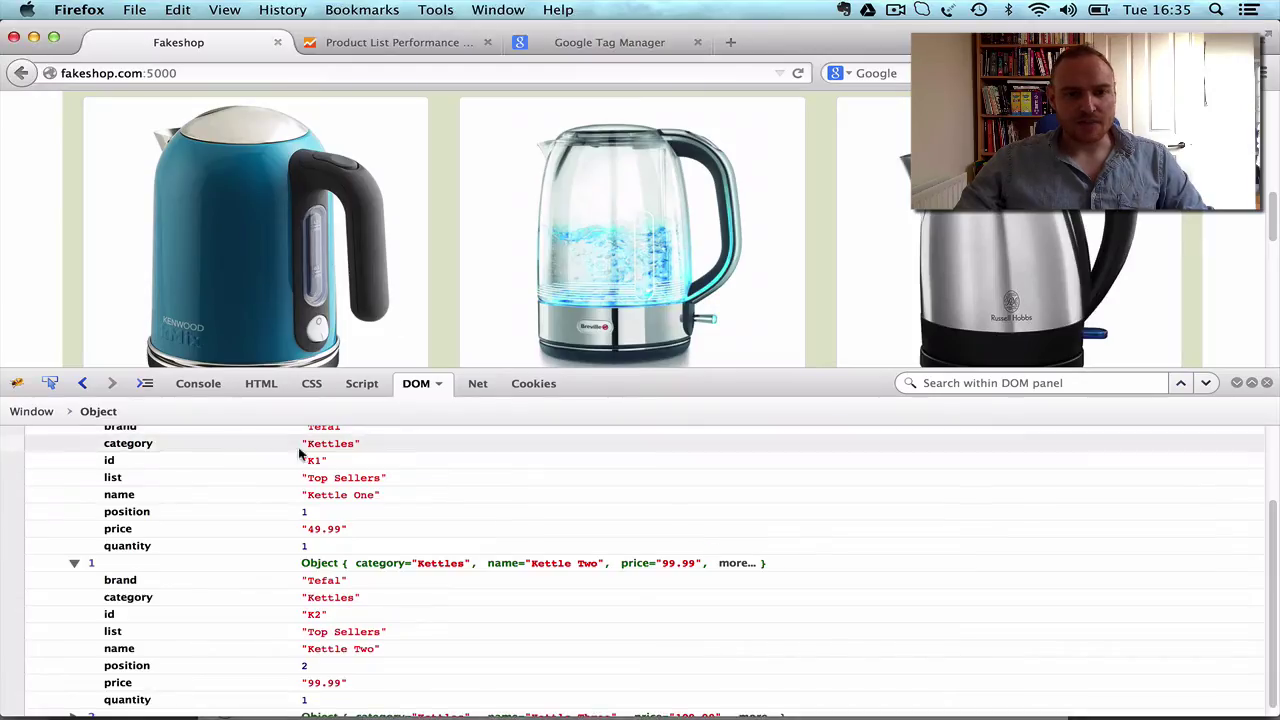
pyautogui.click(590, 44)
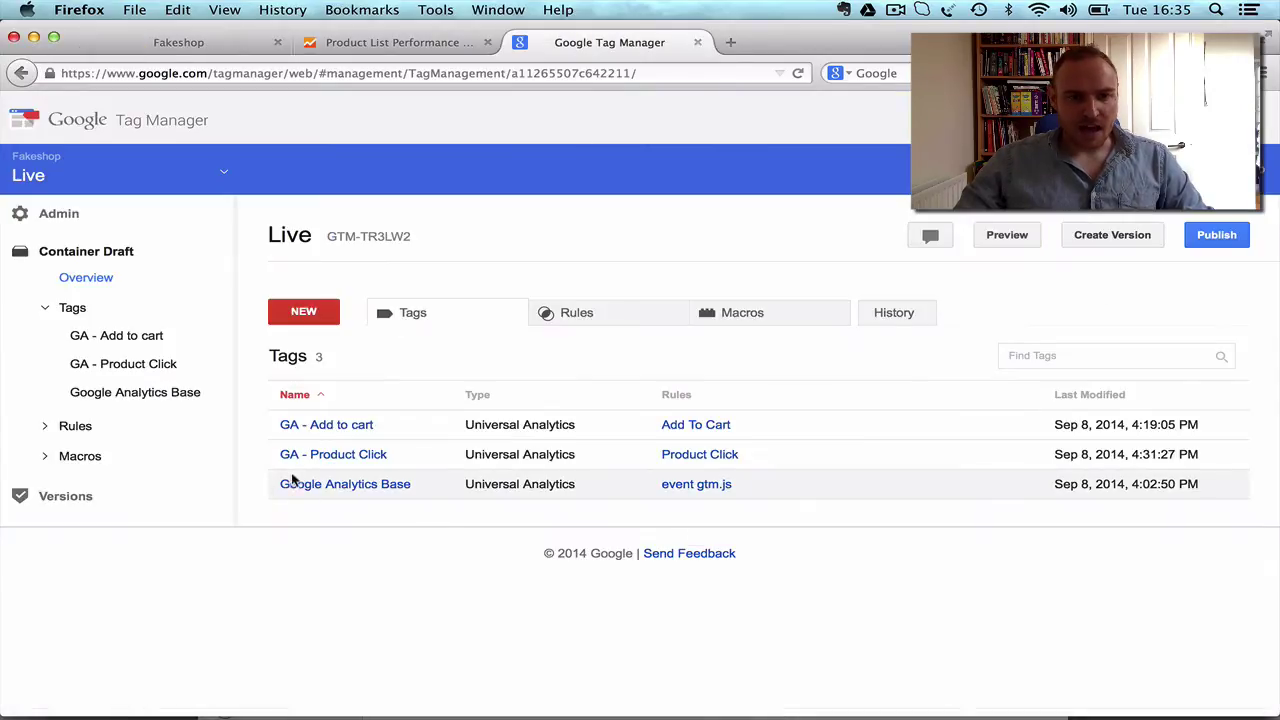
pyautogui.click(338, 485)
pyautogui.scroll(-10, 429, 549)
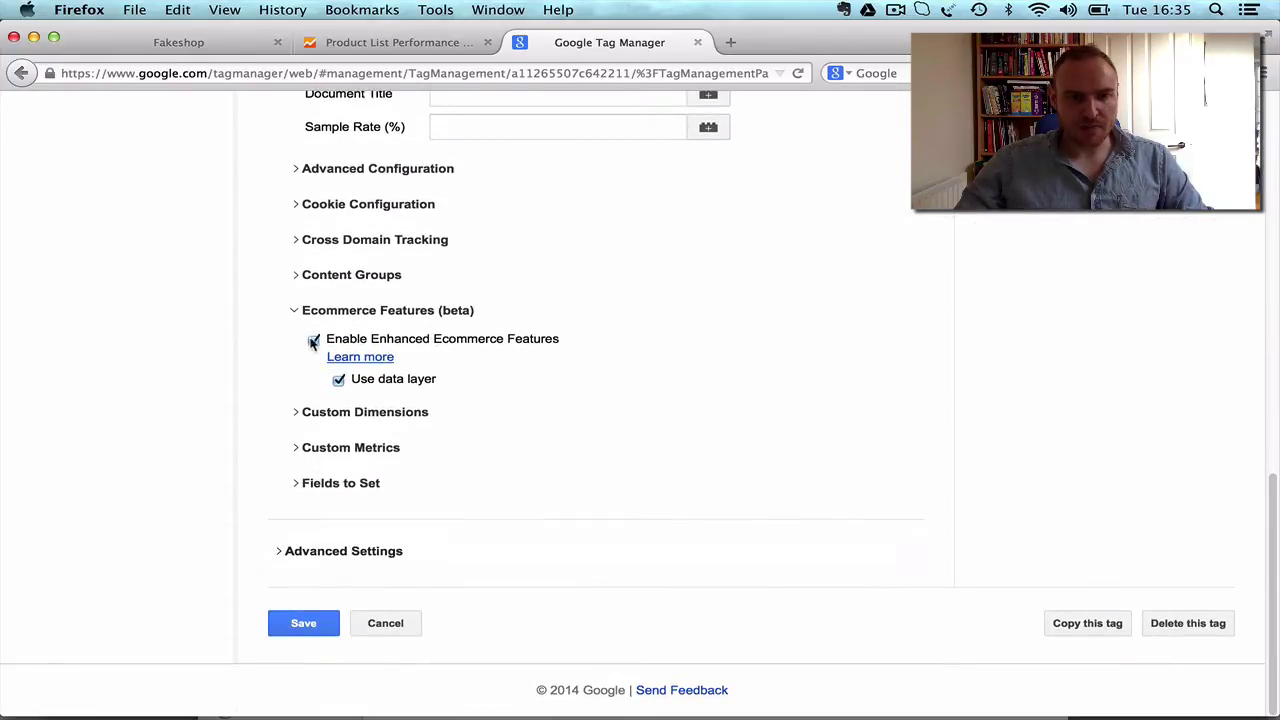
pyautogui.moveTo(331, 340); pyautogui.dragTo(562, 340)
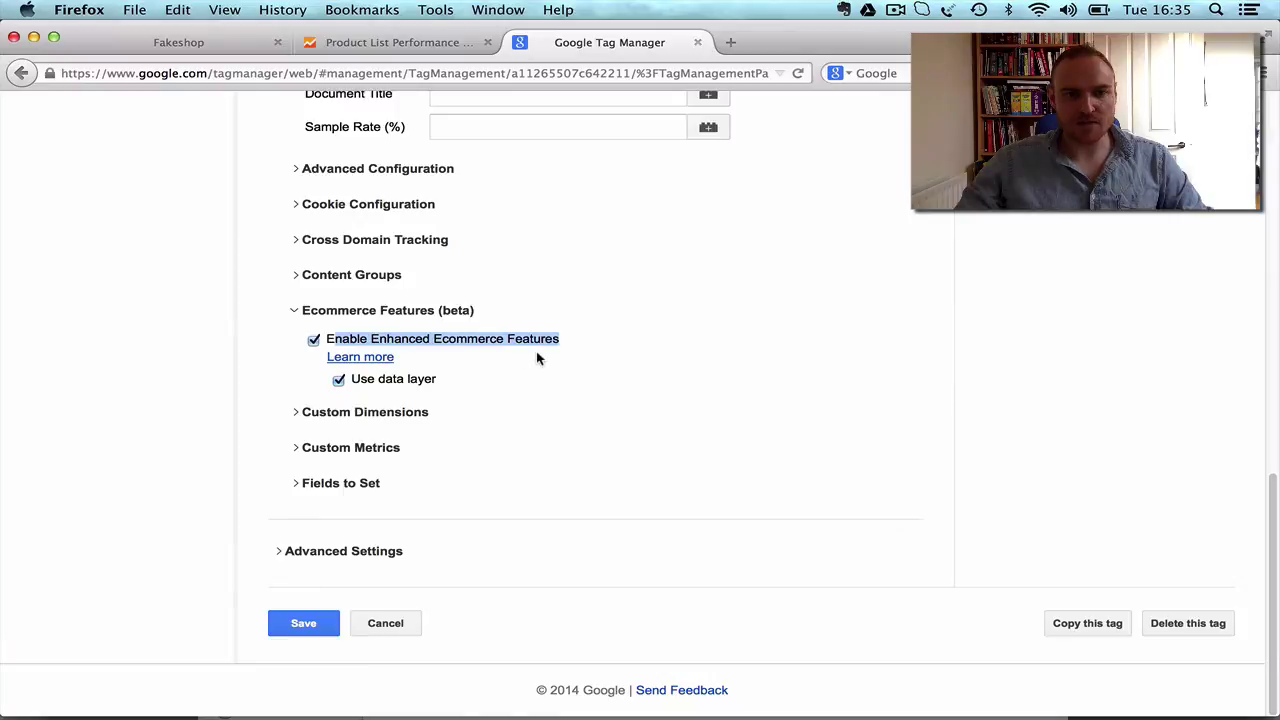
# - Toggle Use data layer off and on, then cancel and discard the unsaved tag changes
pyautogui.click(392, 379)
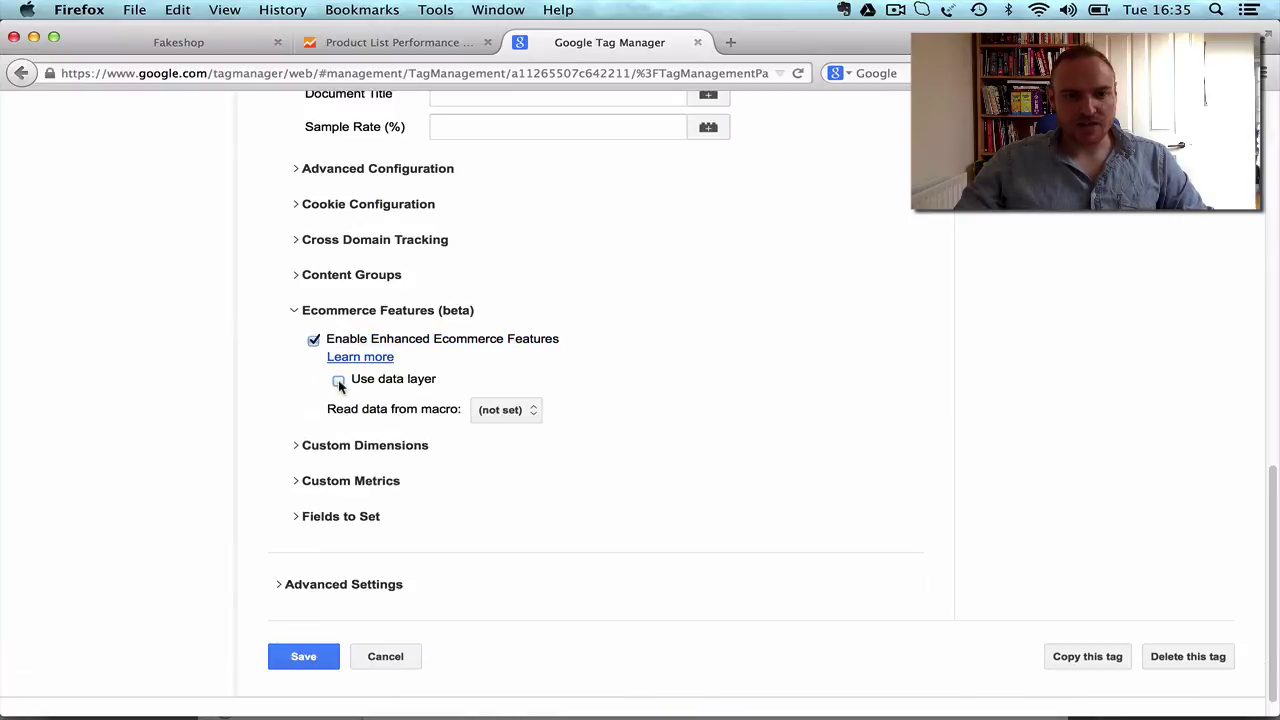
pyautogui.click(339, 382)
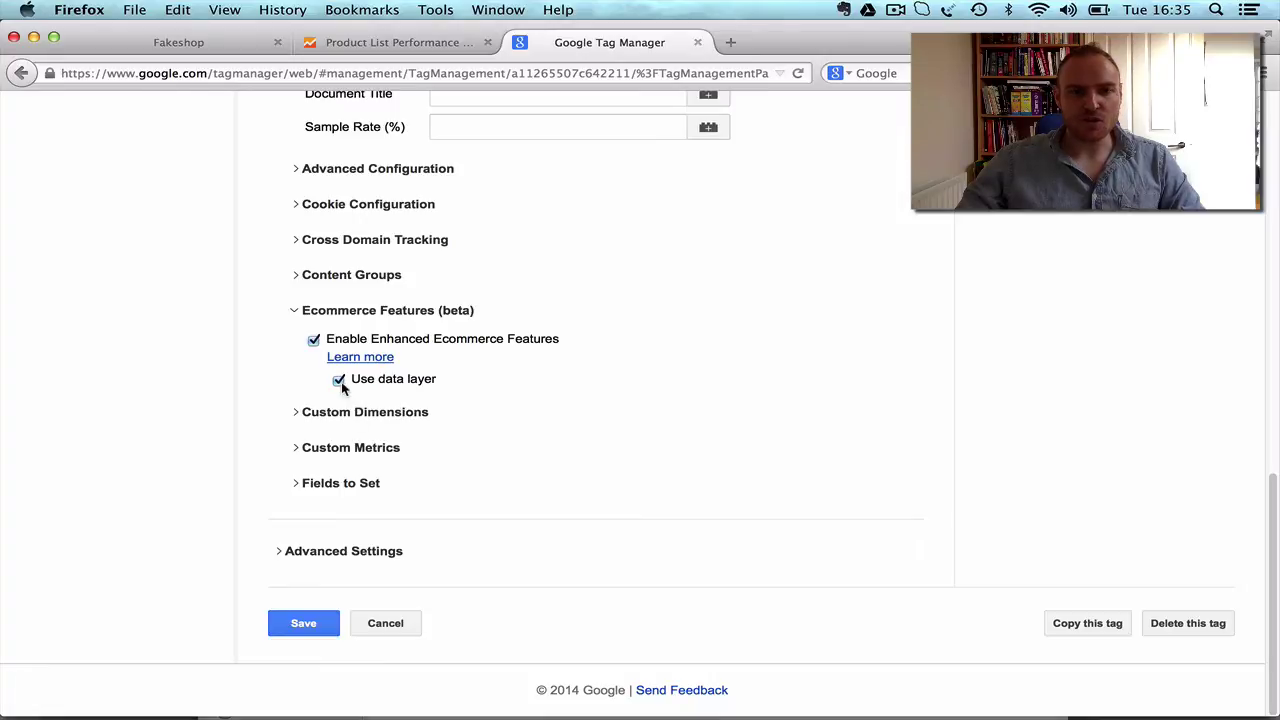
pyautogui.click(395, 627)
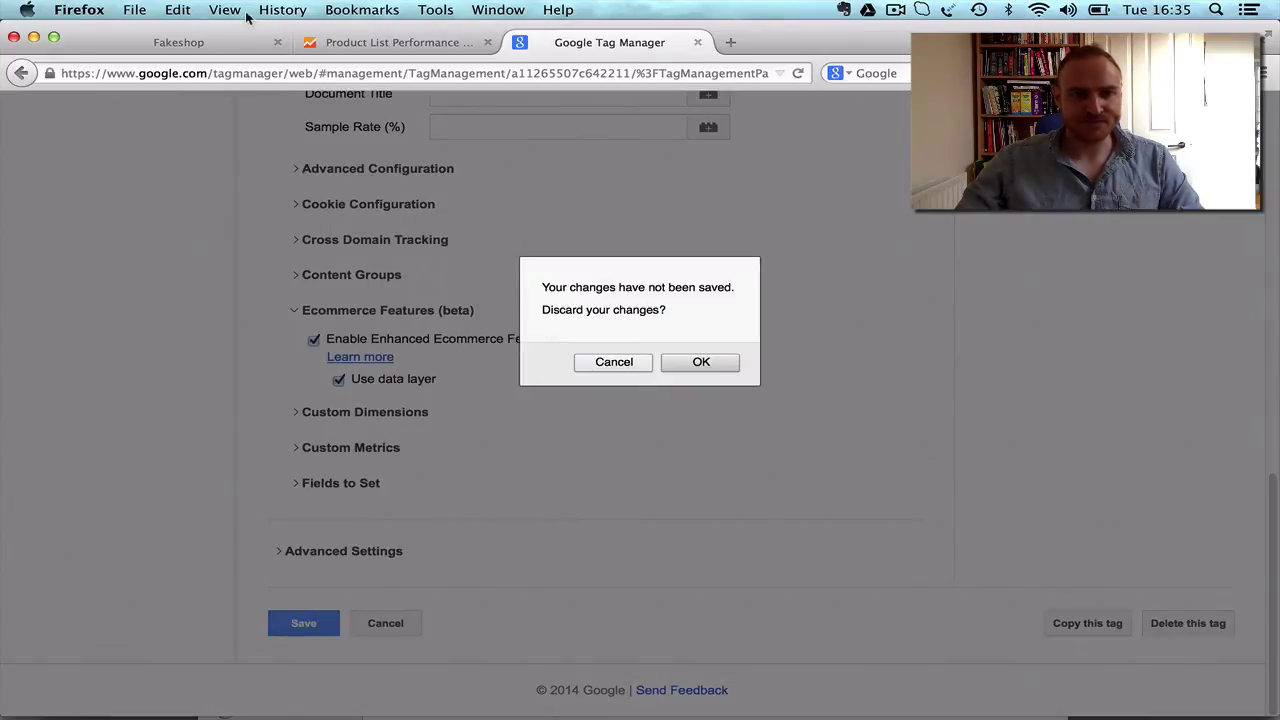
pyautogui.click(700, 362)
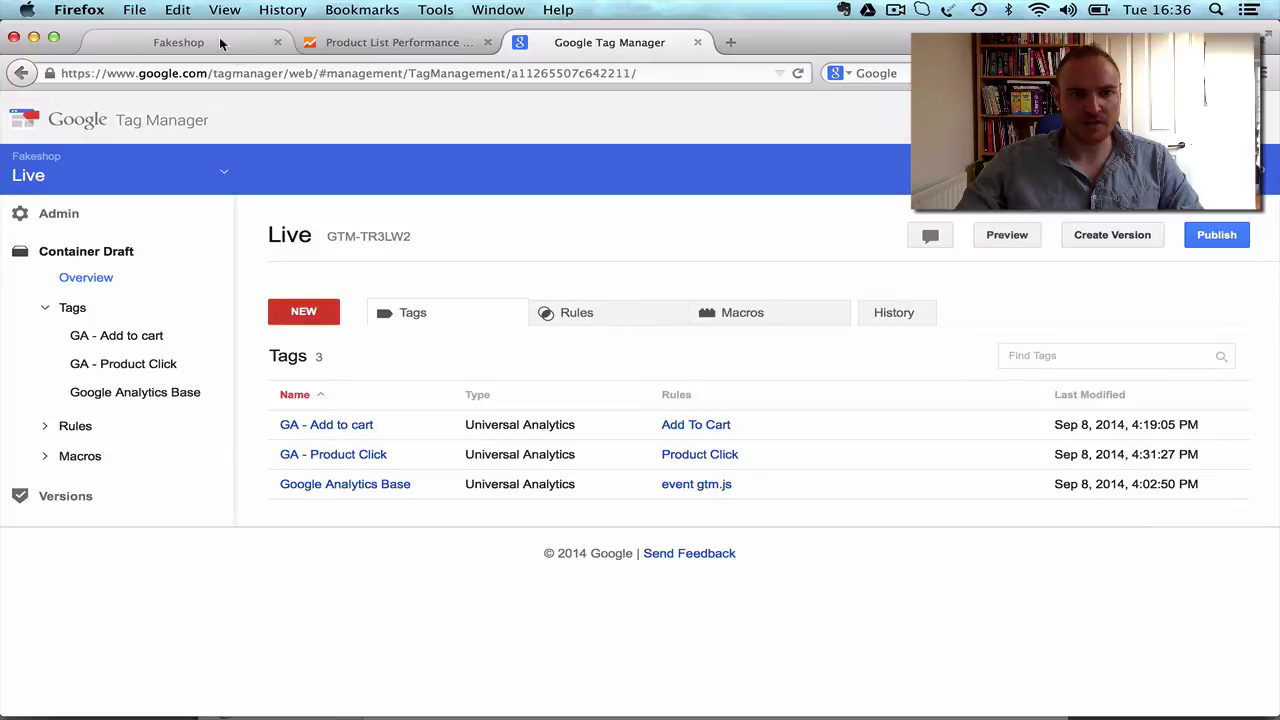
# - Return to the Fakeshop tab and open the Kettles page
pyautogui.click(219, 40)
pyautogui.scroll(5, 278, 180)
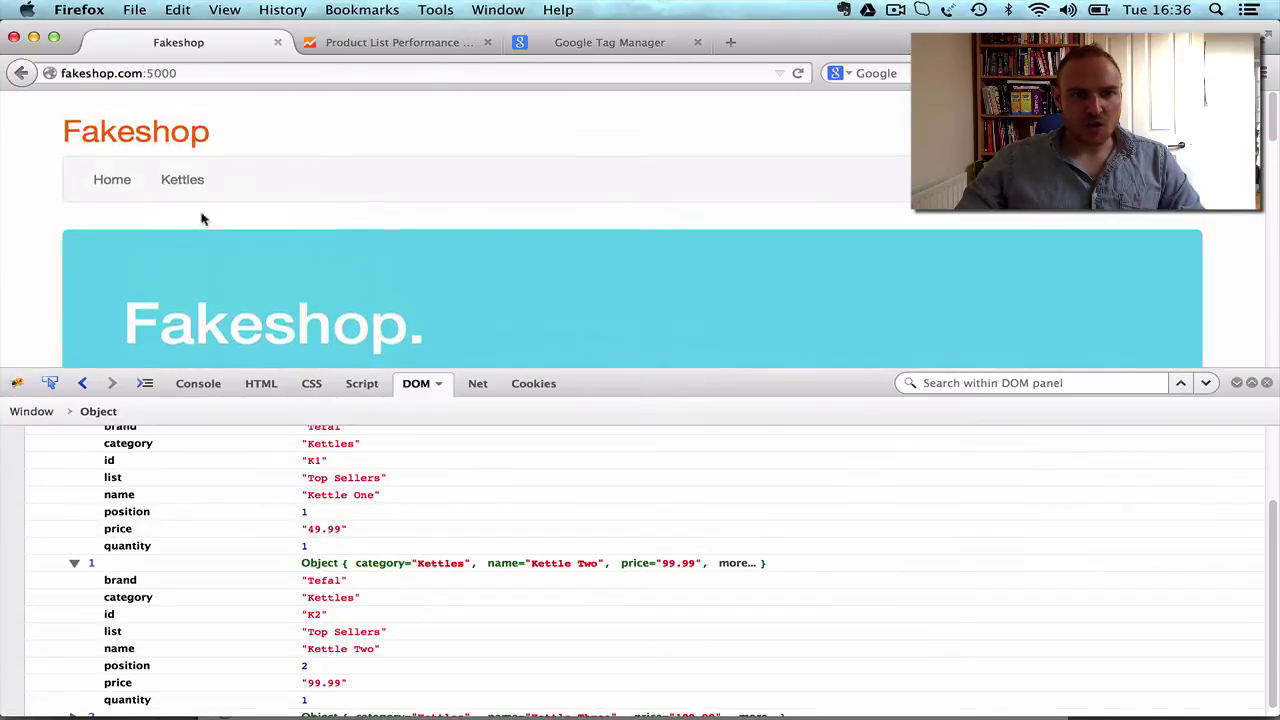
pyautogui.scroll(-3, 254, 268)
pyautogui.scroll(3, 200, 280)
pyautogui.click(183, 178)
pyautogui.scroll(-6, 235, 251)
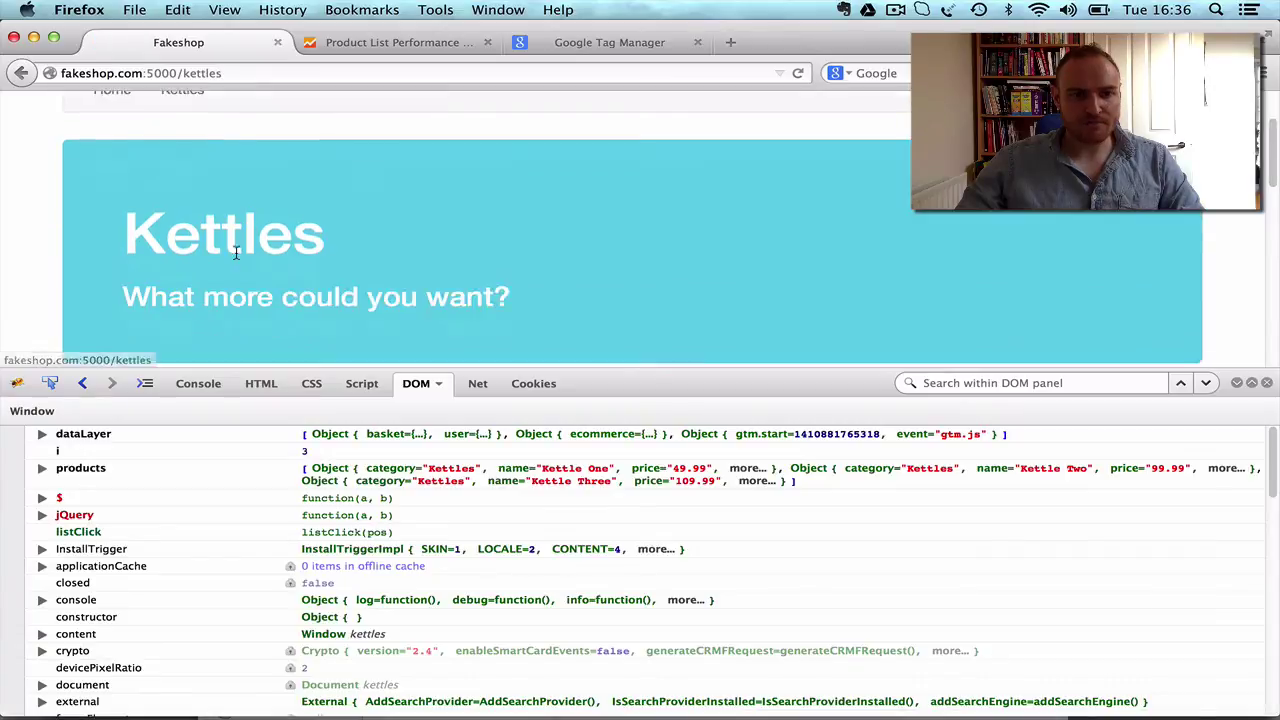
pyautogui.scroll(-2, 235, 251)
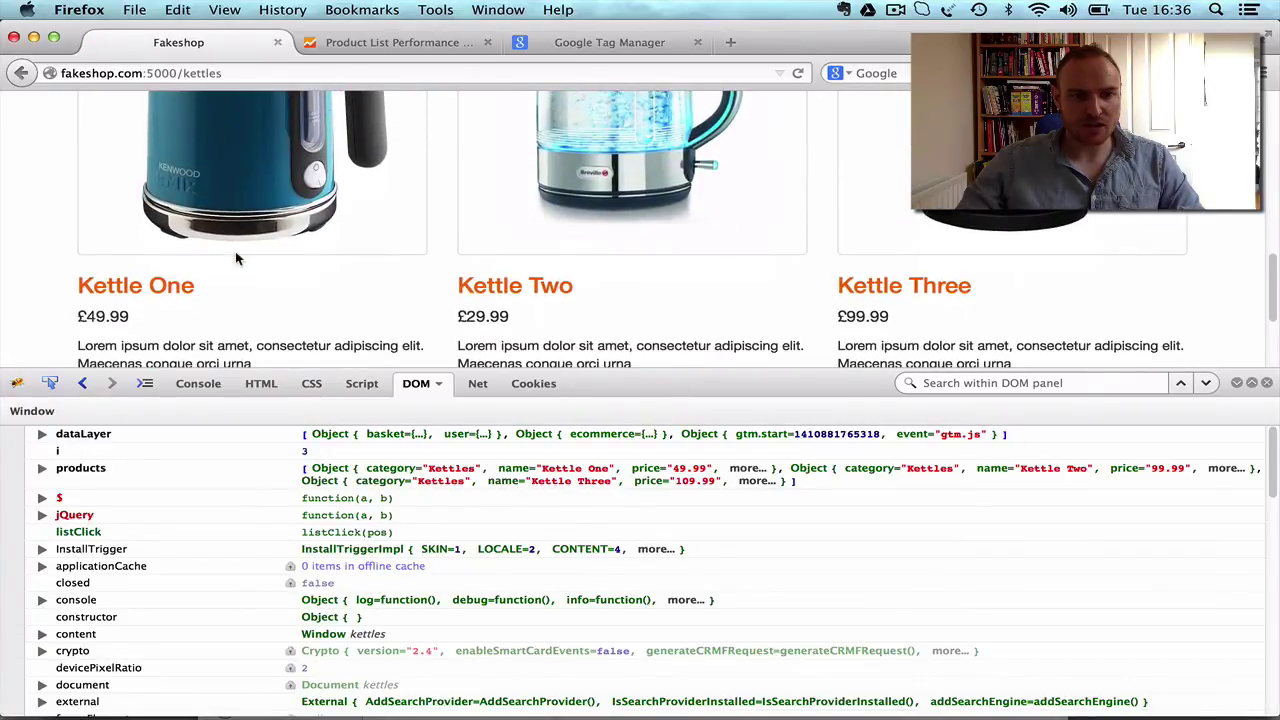
# - Expand dataLayer > 1 > ecommerce > impressions > 0 to show Kettle One under list 'Main', then close Firebug
pyautogui.click(42, 435)
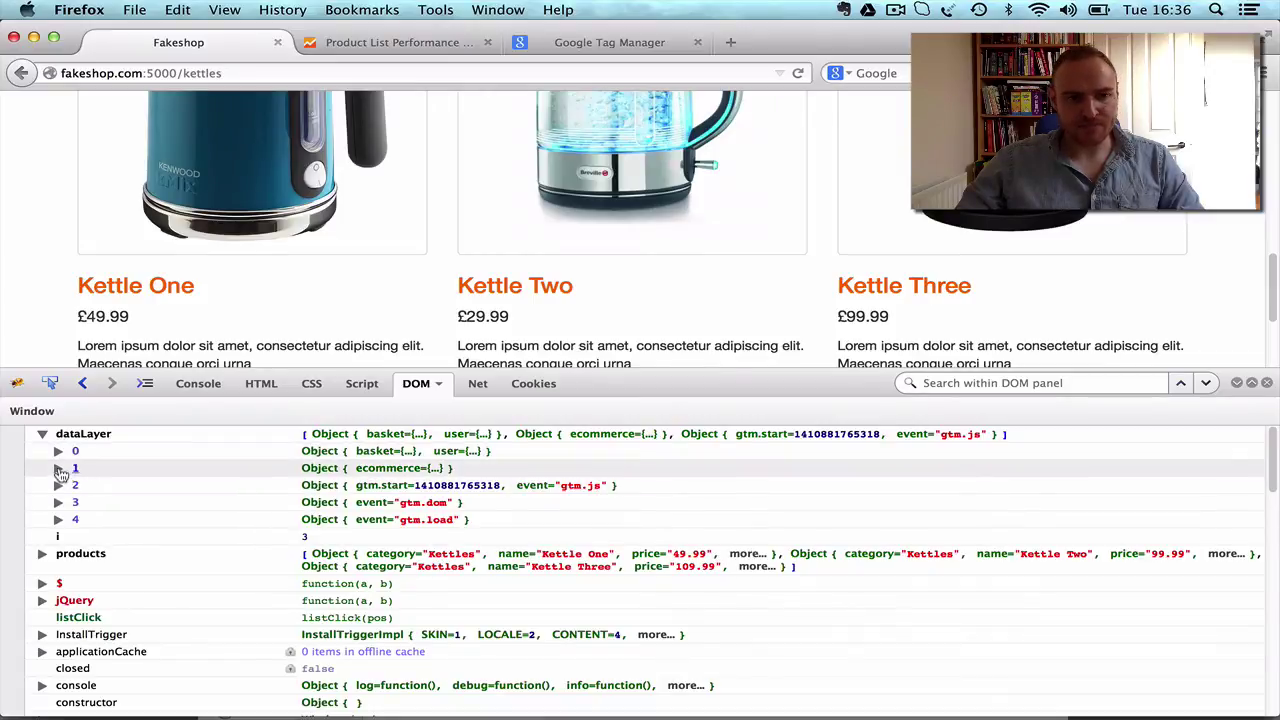
pyautogui.click(58, 468)
pyautogui.click(72, 487)
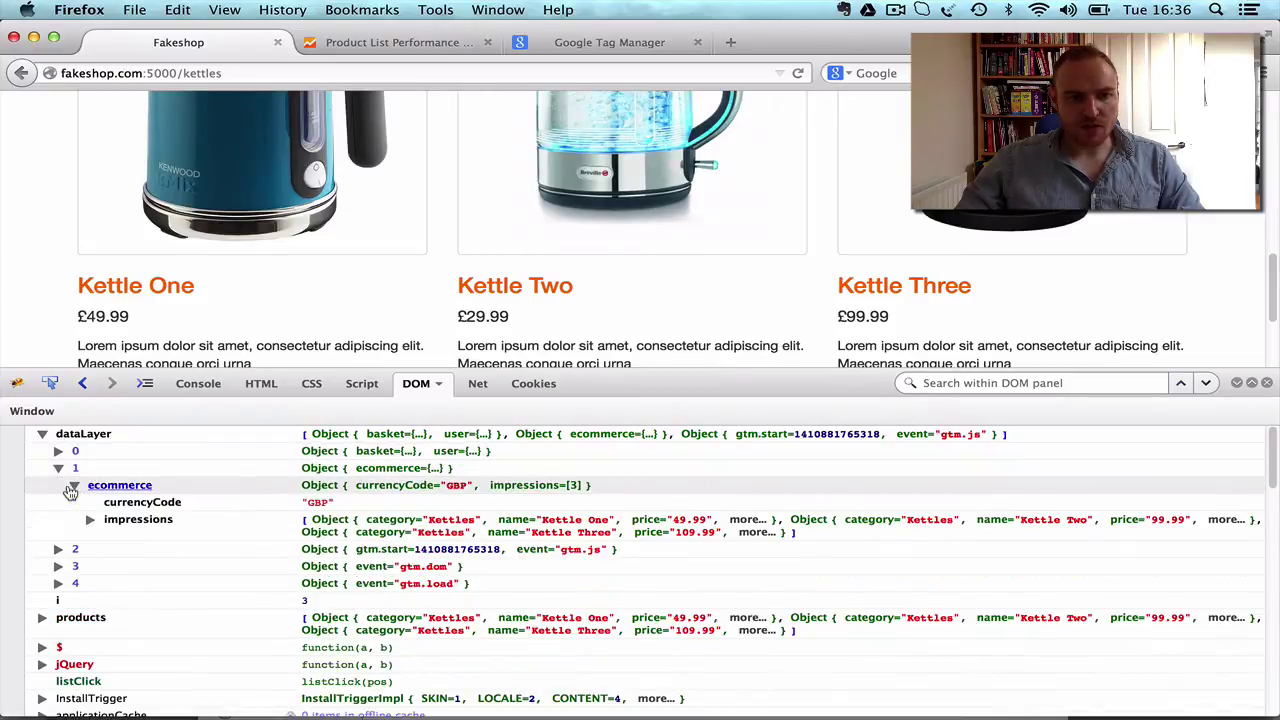
pyautogui.click(90, 519)
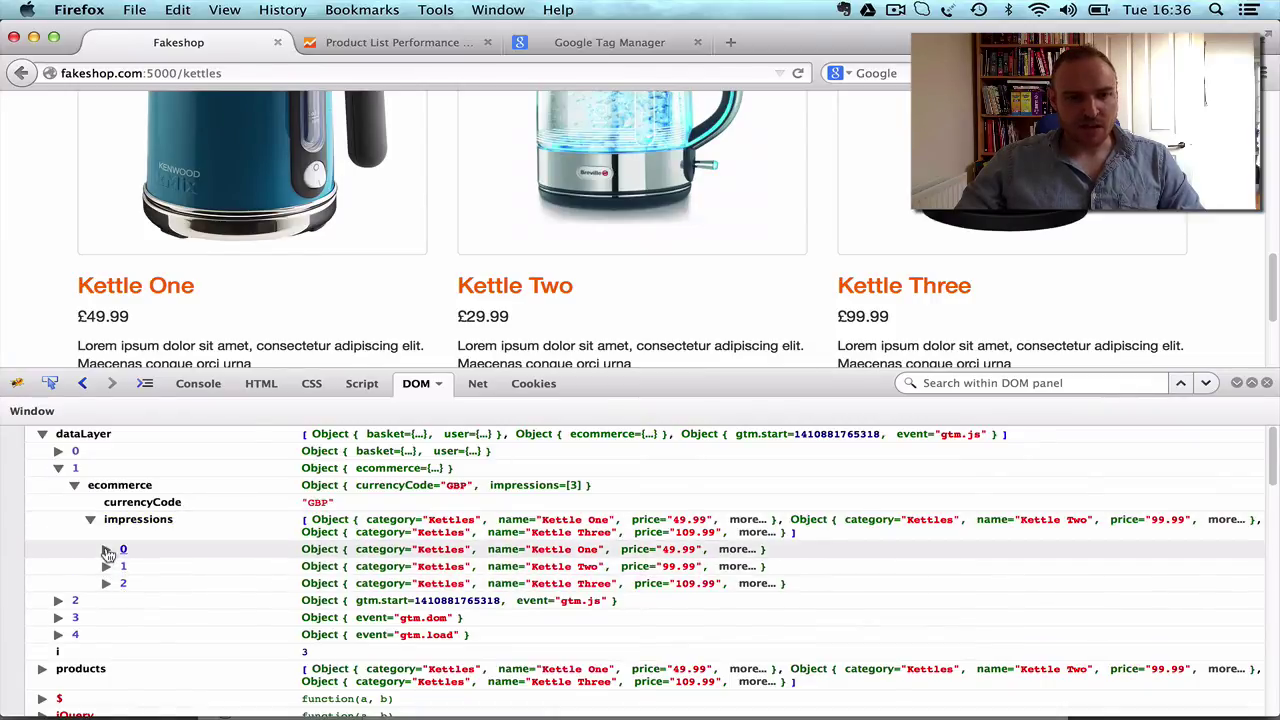
pyautogui.click(106, 549)
pyautogui.scroll(-1, 100, 570)
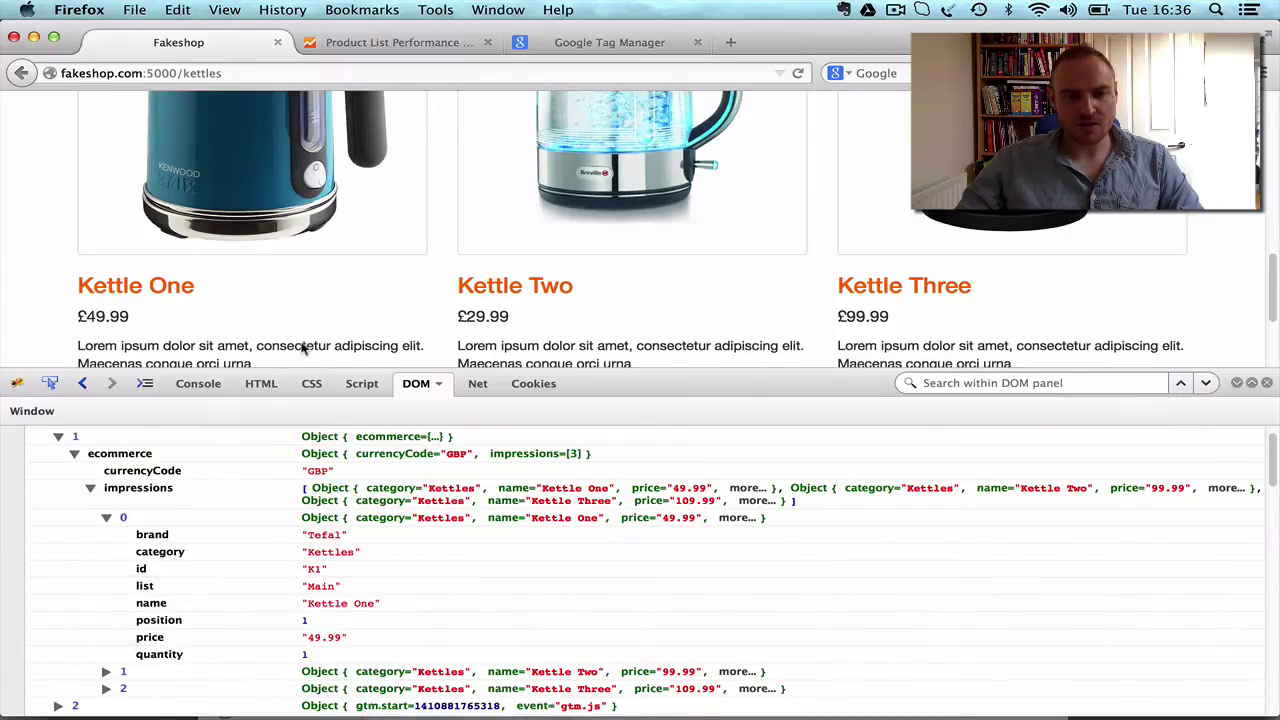
pyautogui.click(1266, 383)
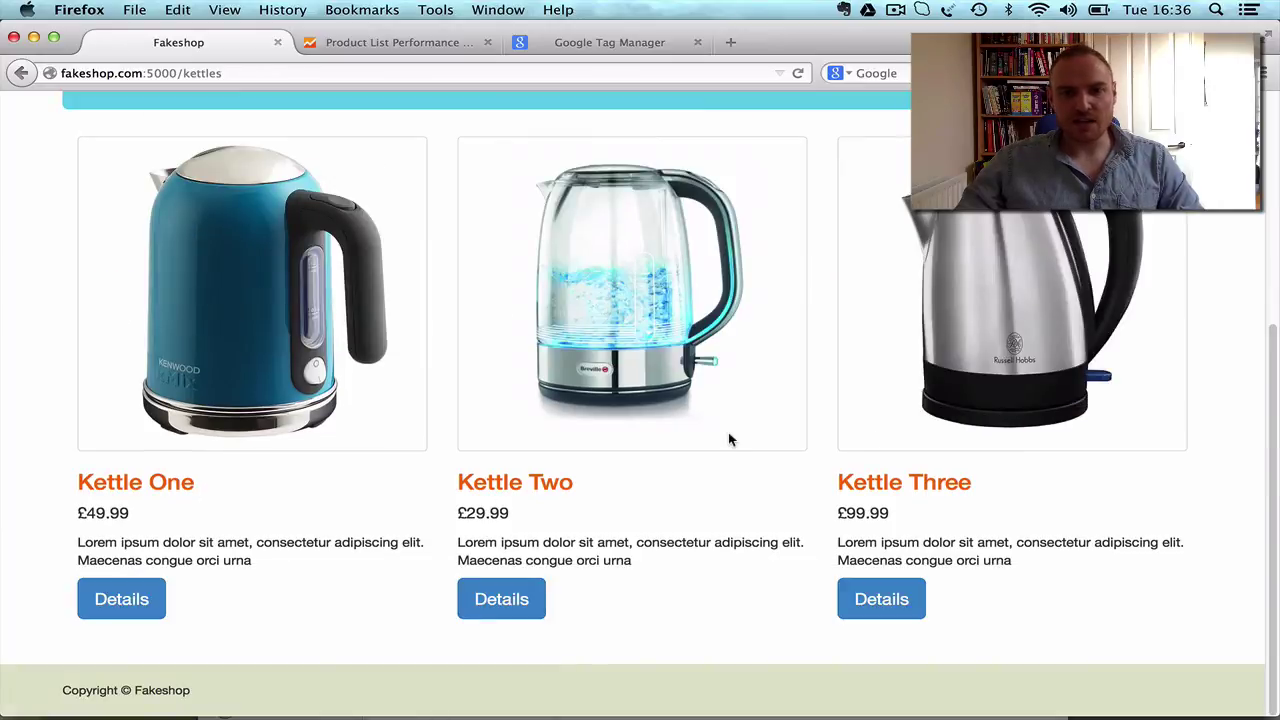
pyautogui.scroll(3, 729, 439)
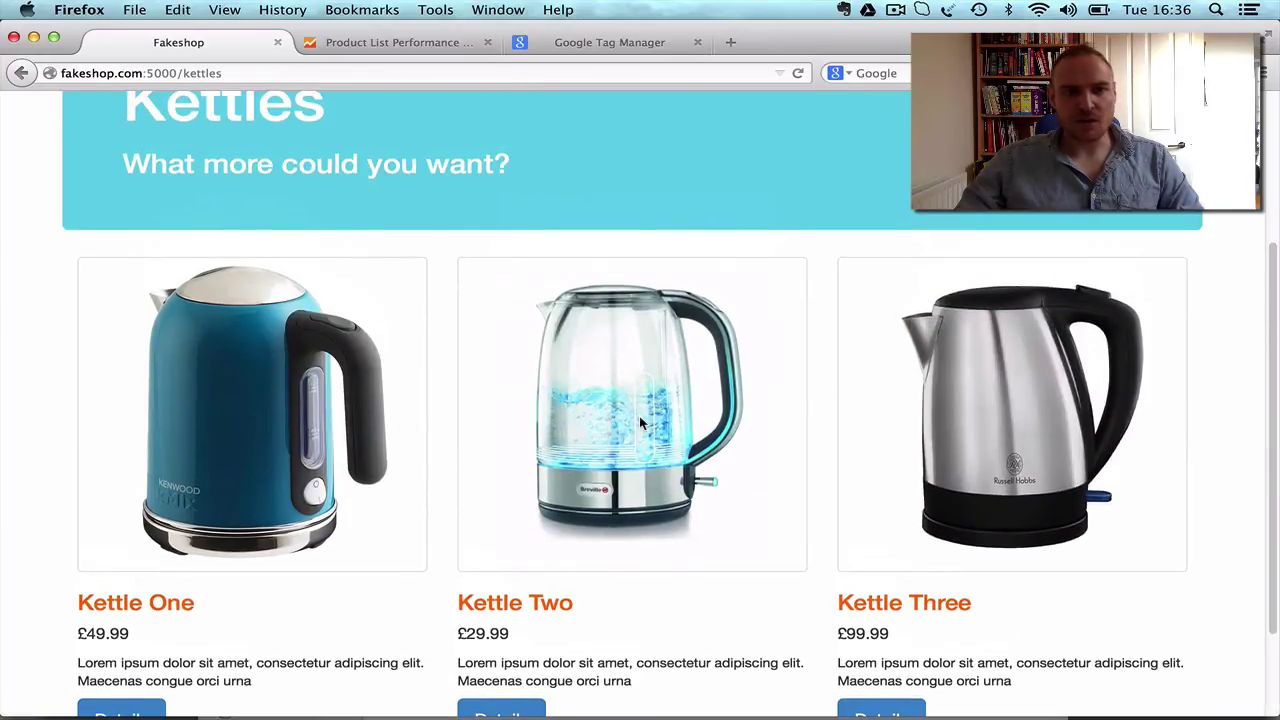
pyautogui.scroll(-1, 642, 424)
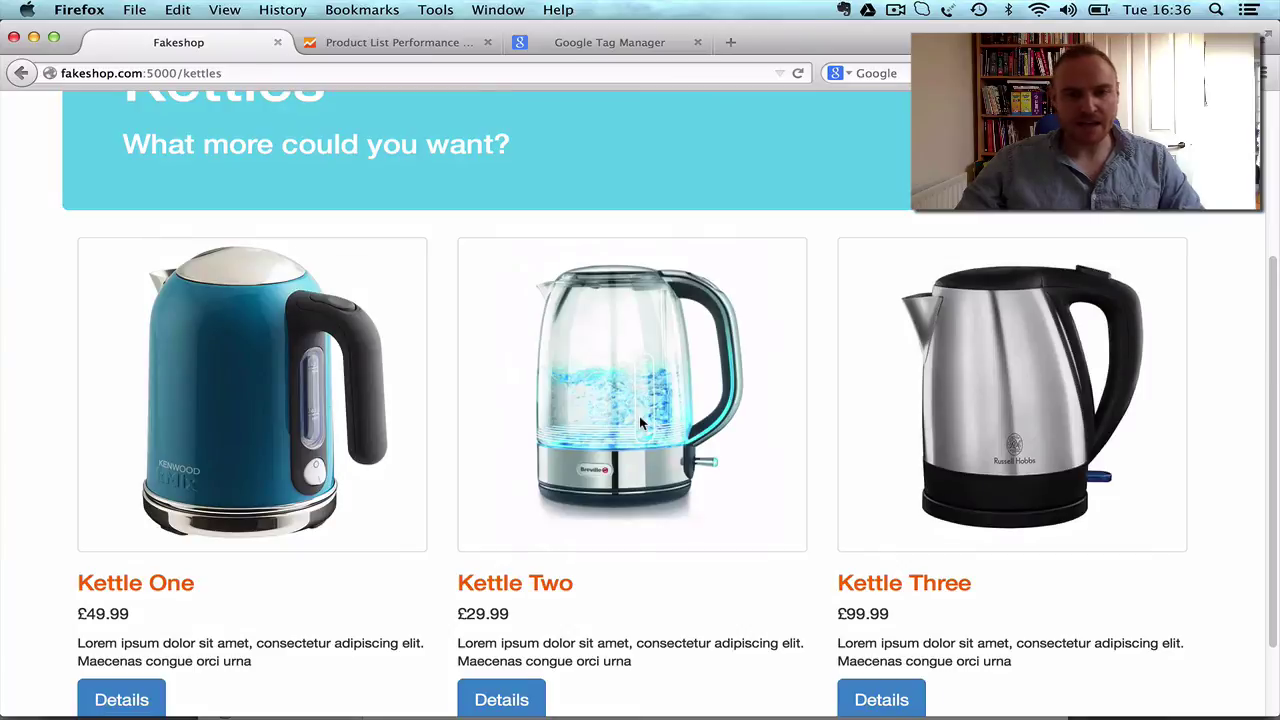
# - Remove the Kettle One filter to see views by list: Top Sellers 129, Main 21, (not set) 3
pyautogui.click(398, 42)
pyautogui.scroll(1, 456, 356)
pyautogui.scroll(2, 456, 356)
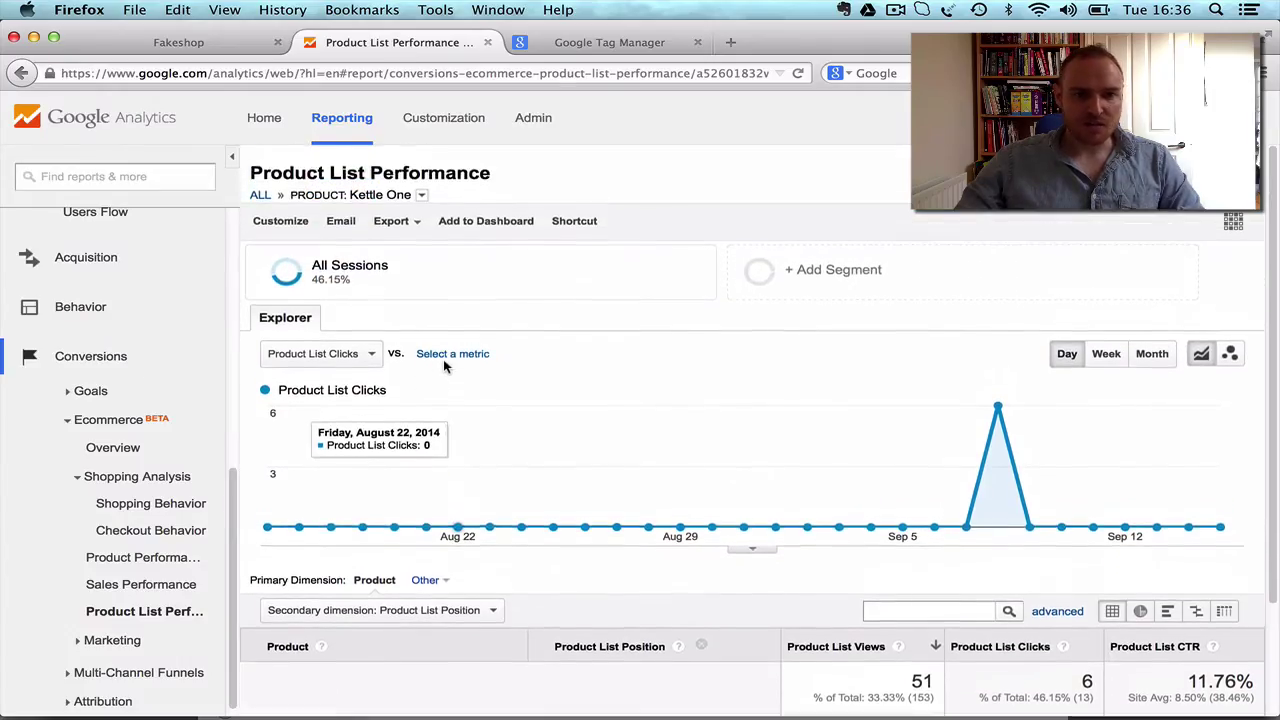
pyautogui.click(260, 195)
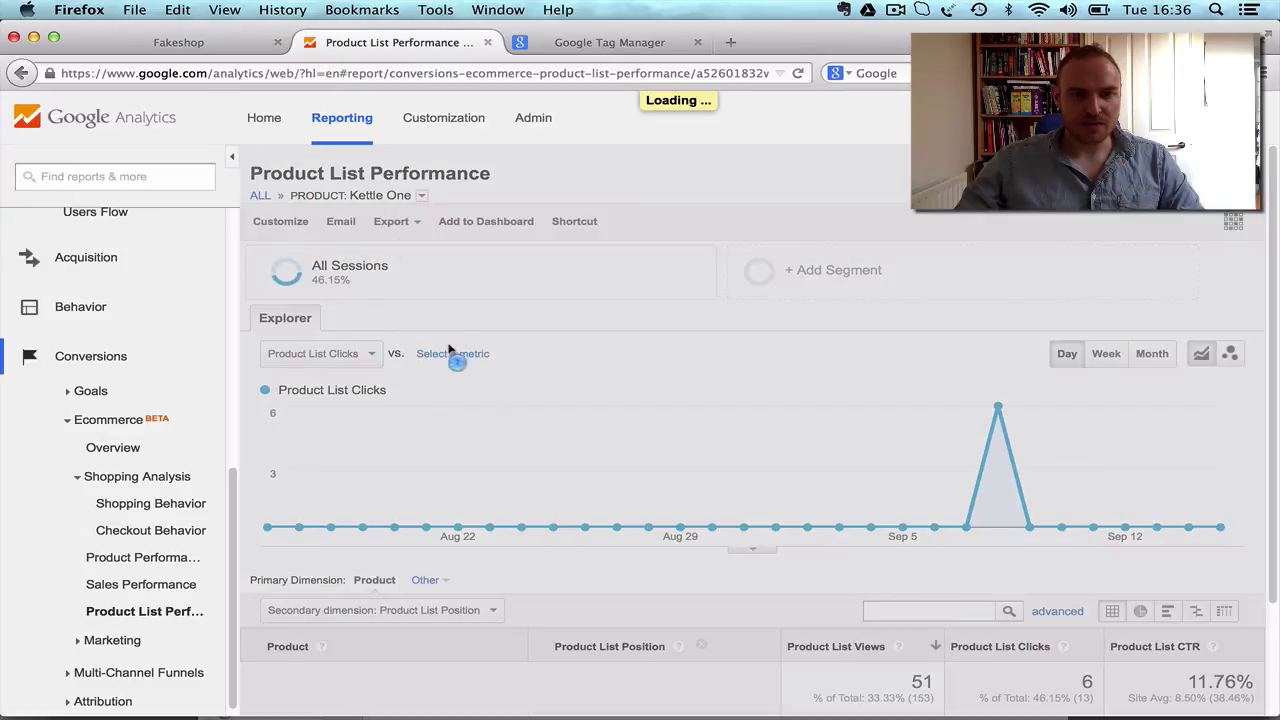
pyautogui.scroll(-4, 471, 406)
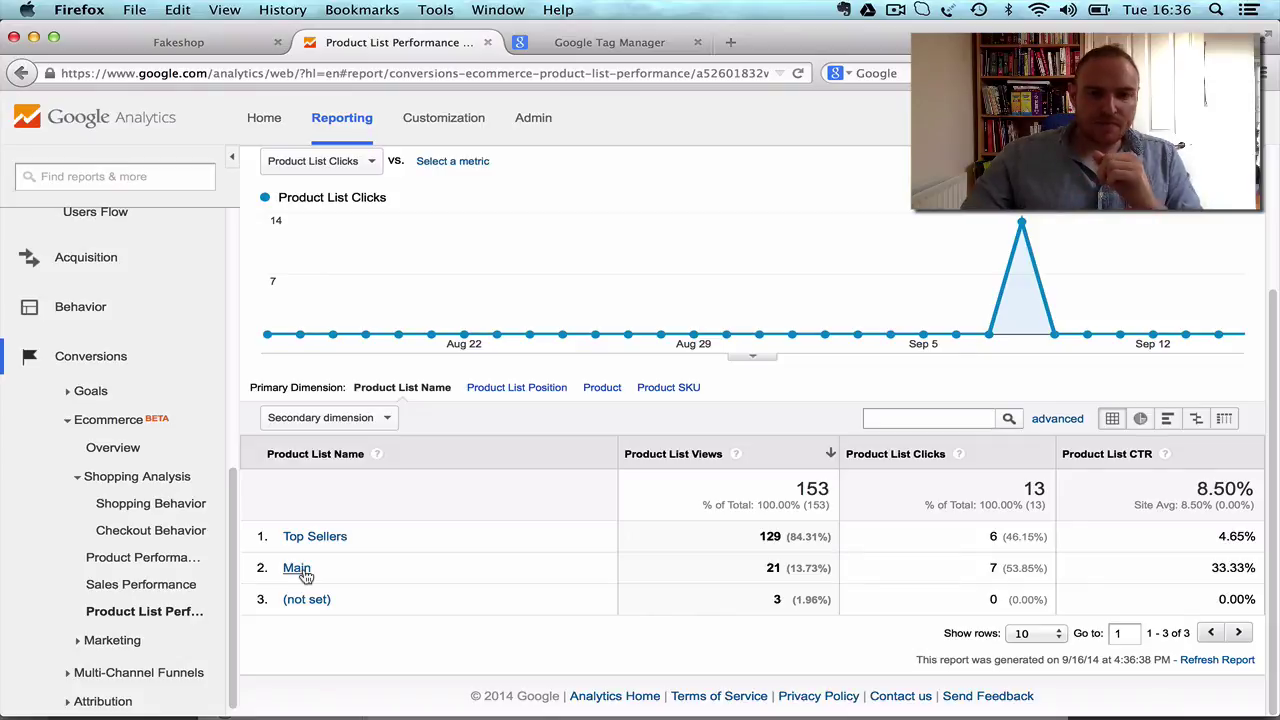
pyautogui.moveTo(350, 605); pyautogui.dragTo(286, 604)
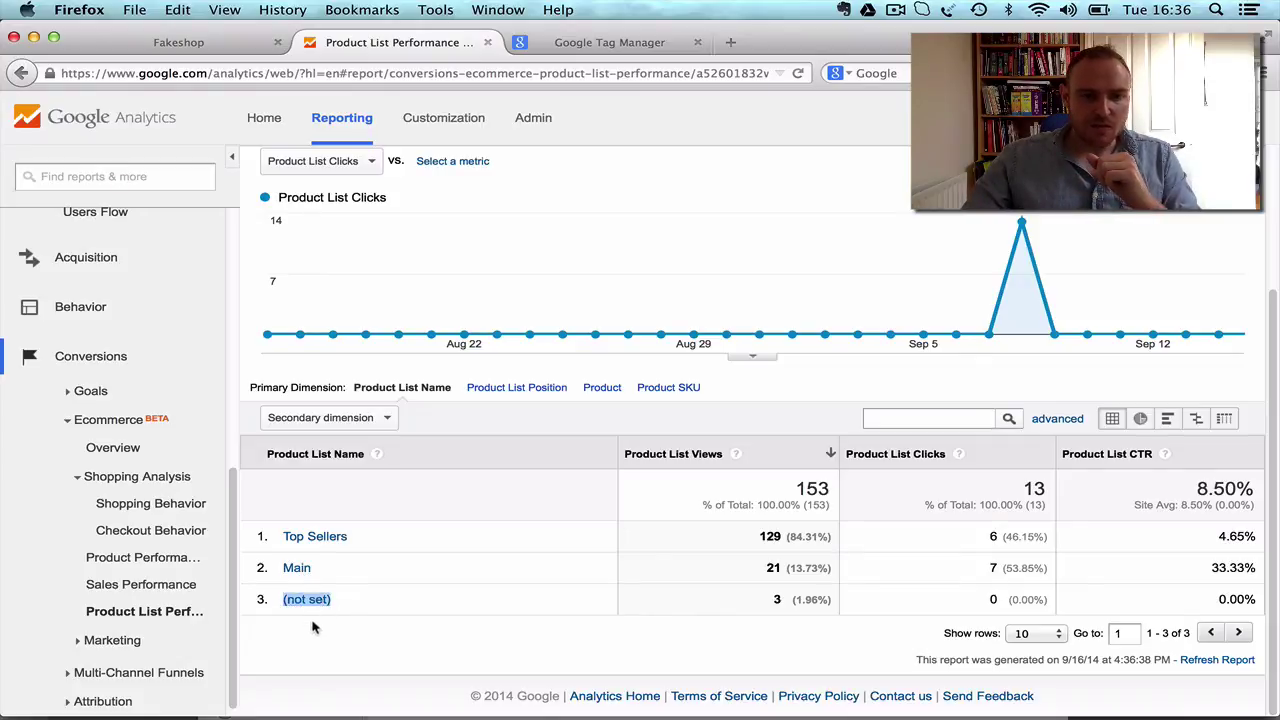
pyautogui.click(315, 630)
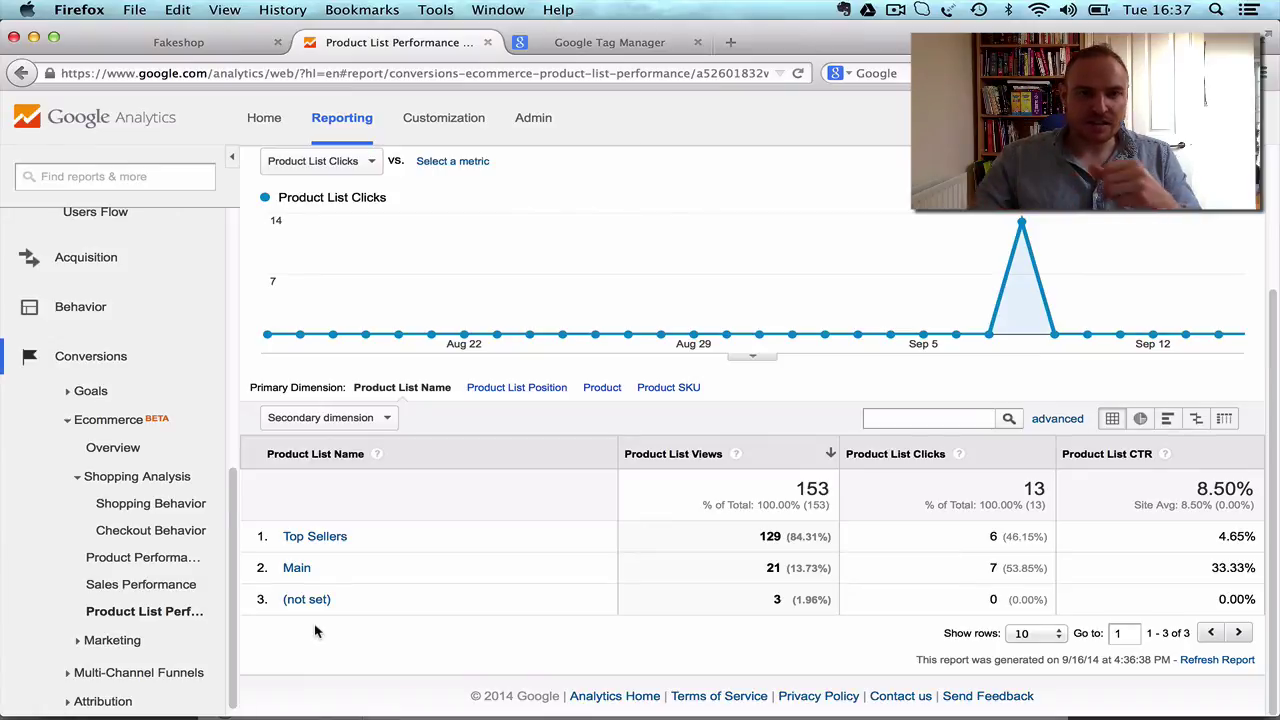
# - Open the New Custom Report from Customization
pyautogui.click(445, 122)
pyautogui.click(380, 276)
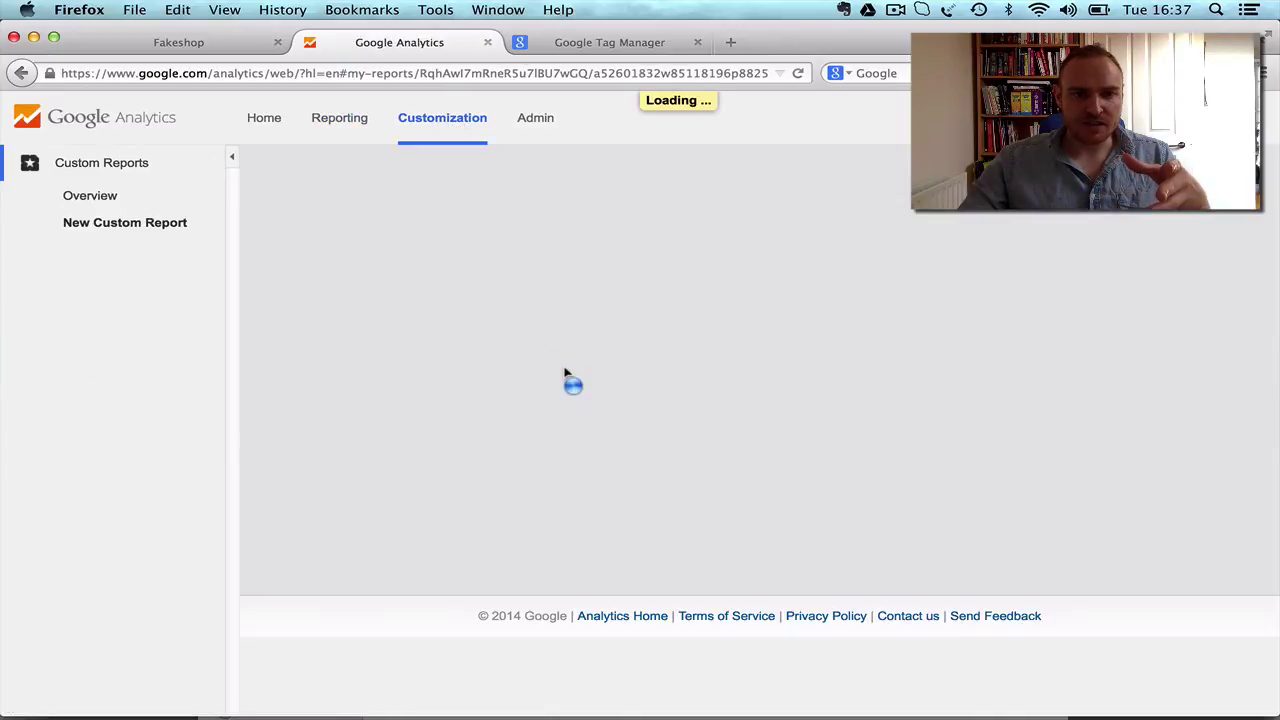
pyautogui.scroll(-4, 570, 375)
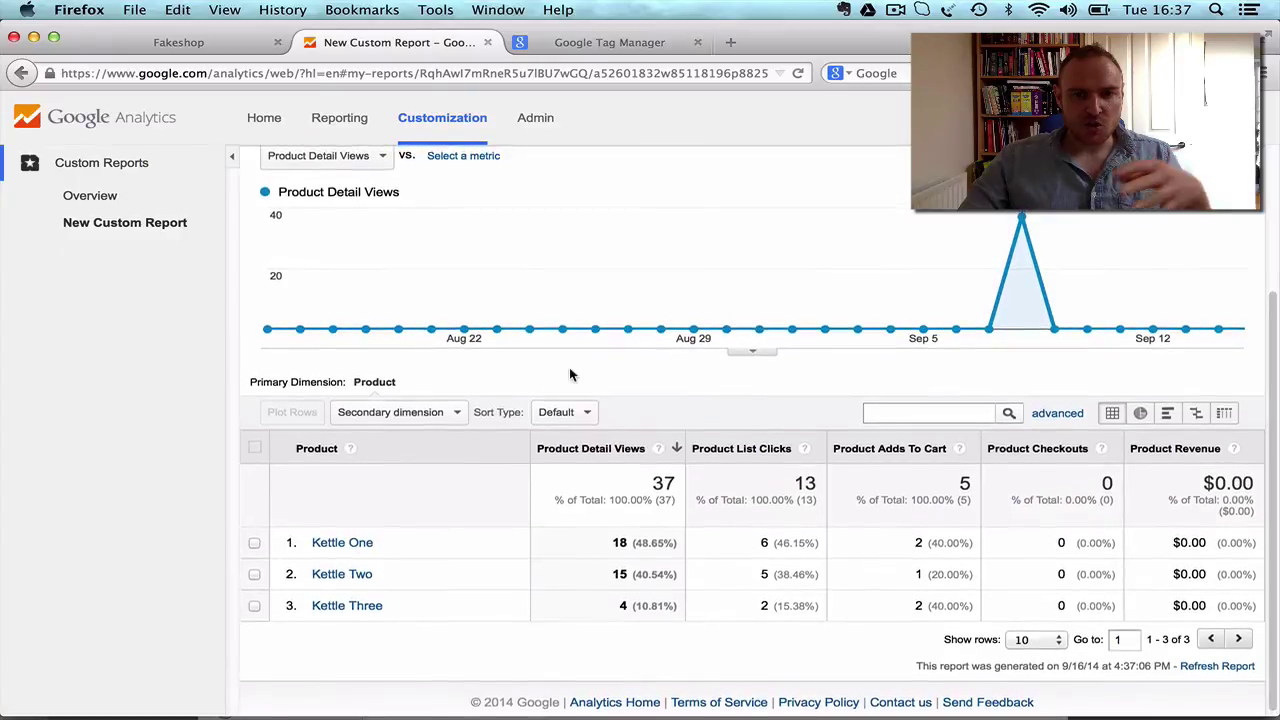
pyautogui.scroll(2, 570, 375)
pyautogui.scroll(2, 570, 375)
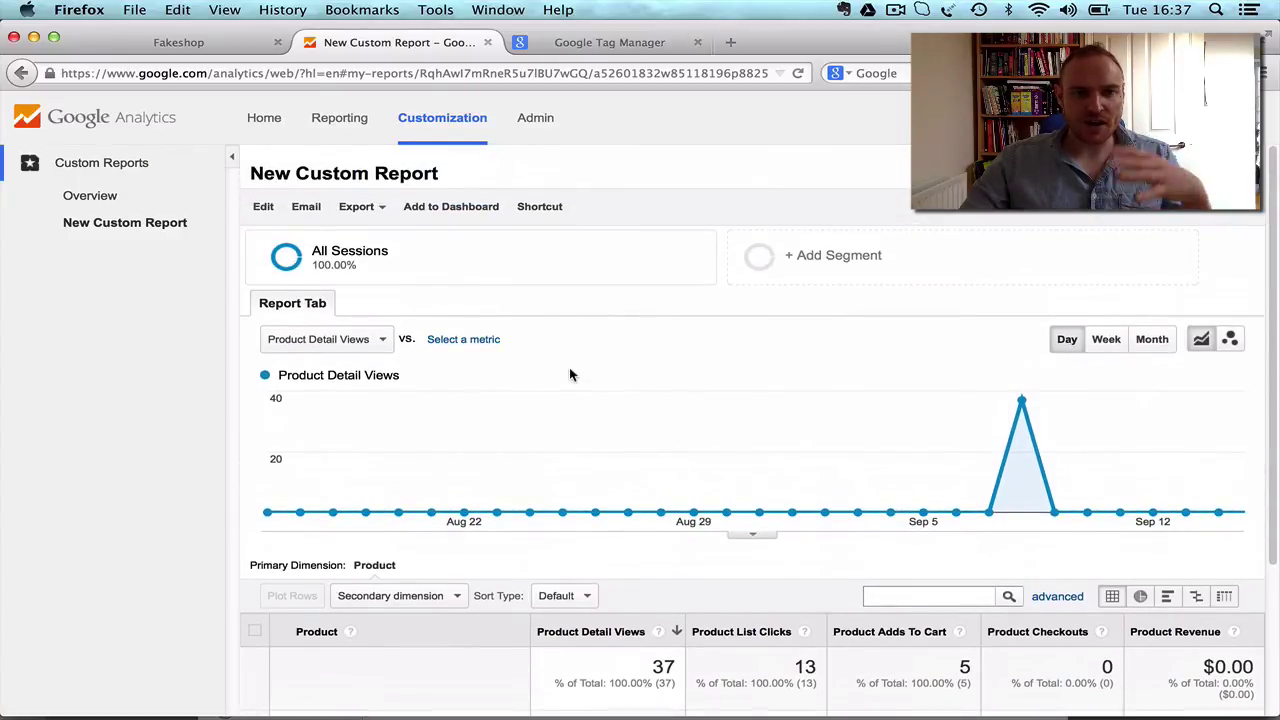
# - Edit the report and review its five product metrics and Product > Product List Name drilldown
pyautogui.click(263, 206)
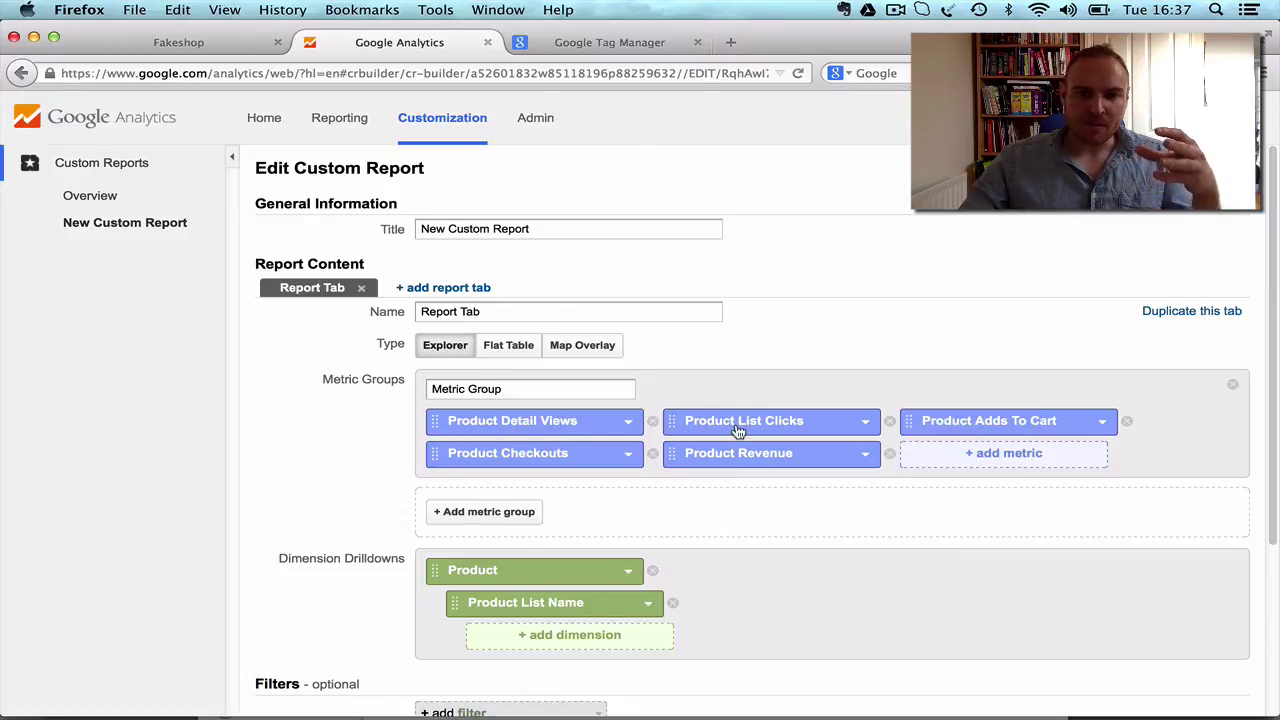
pyautogui.click(185, 46)
pyautogui.scroll(-3, 223, 486)
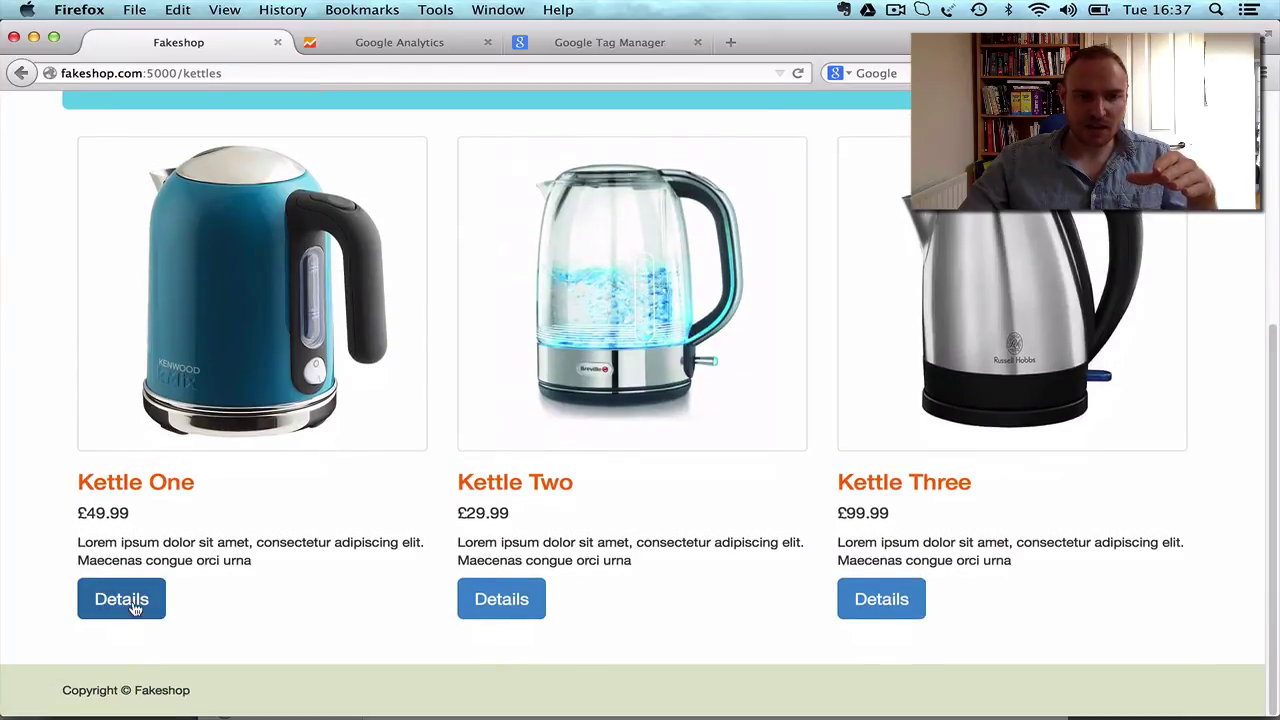
pyautogui.click(380, 42)
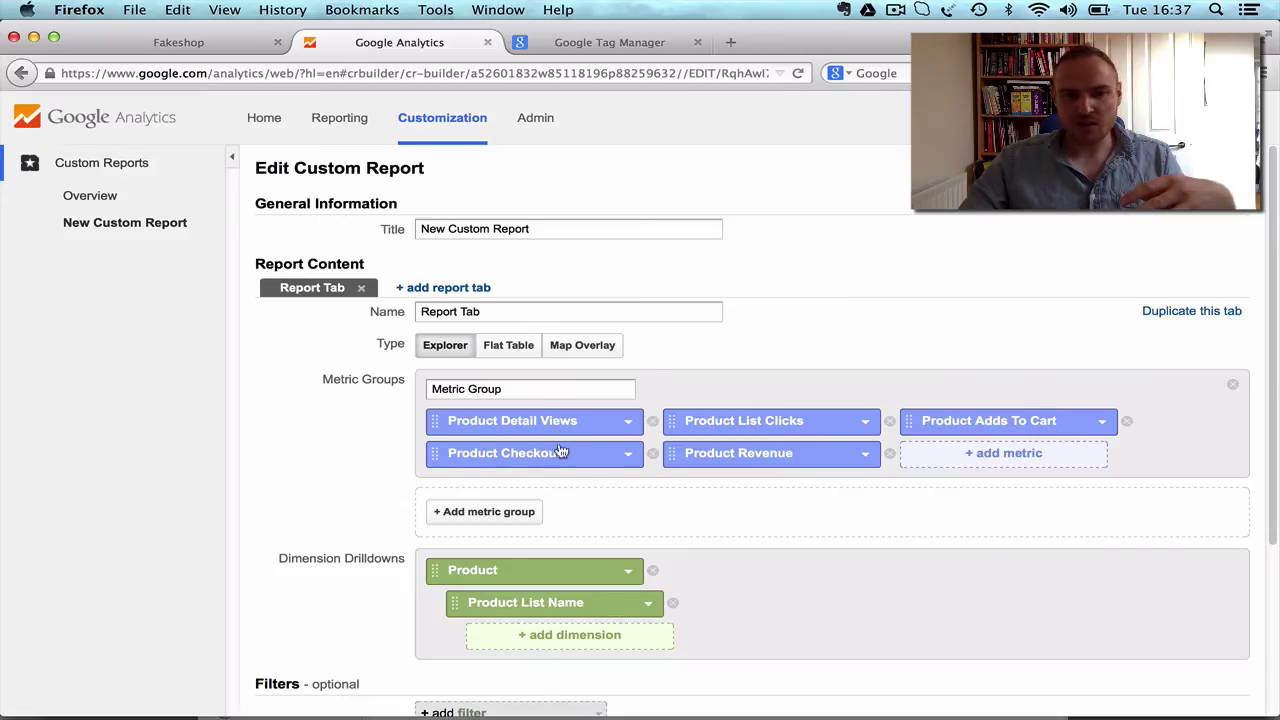
pyautogui.scroll(-3, 466, 549)
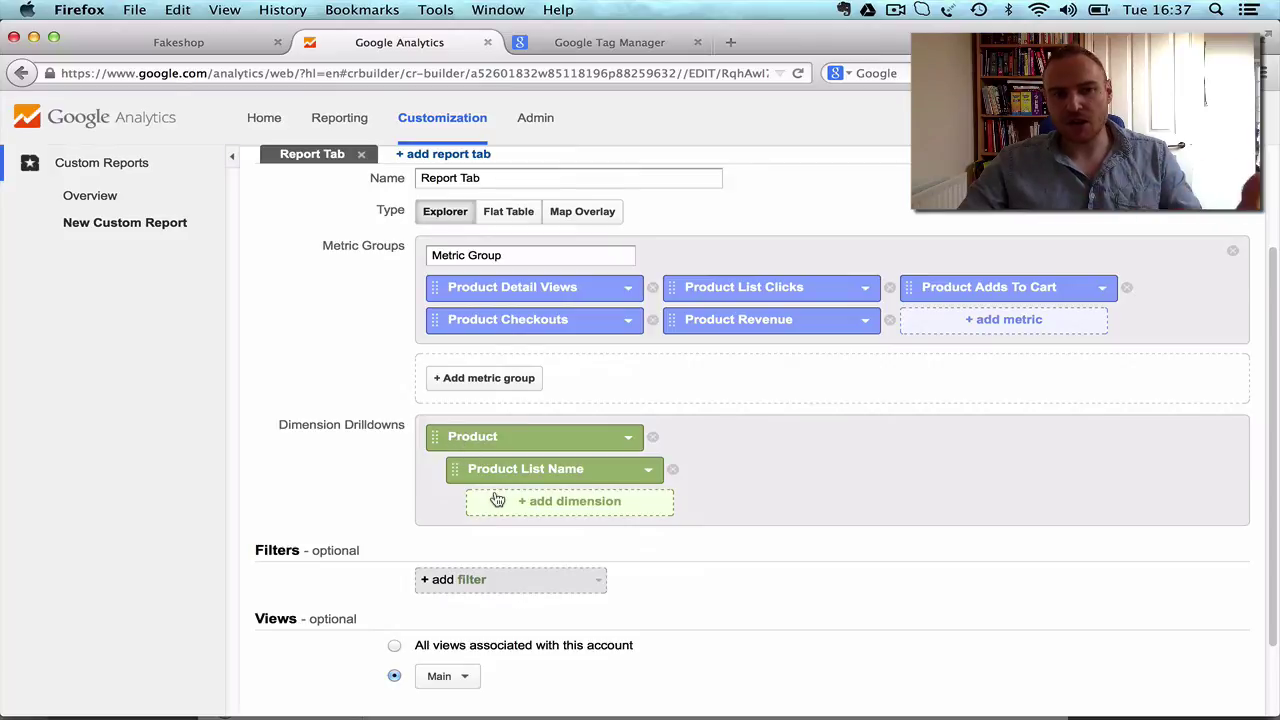
pyautogui.scroll(-2, 494, 497)
# - Save the custom report and drill into Kettle One's figures by Product List Name
pyautogui.click(440, 640)
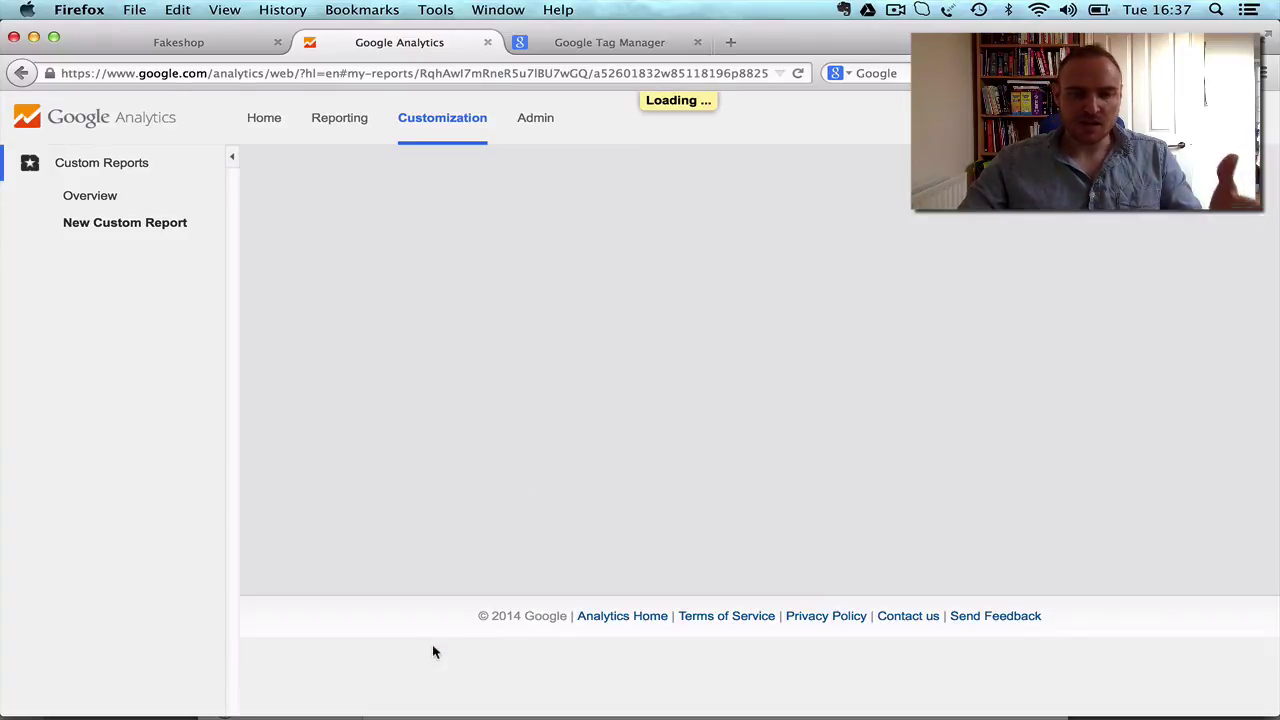
pyautogui.scroll(-4, 443, 620)
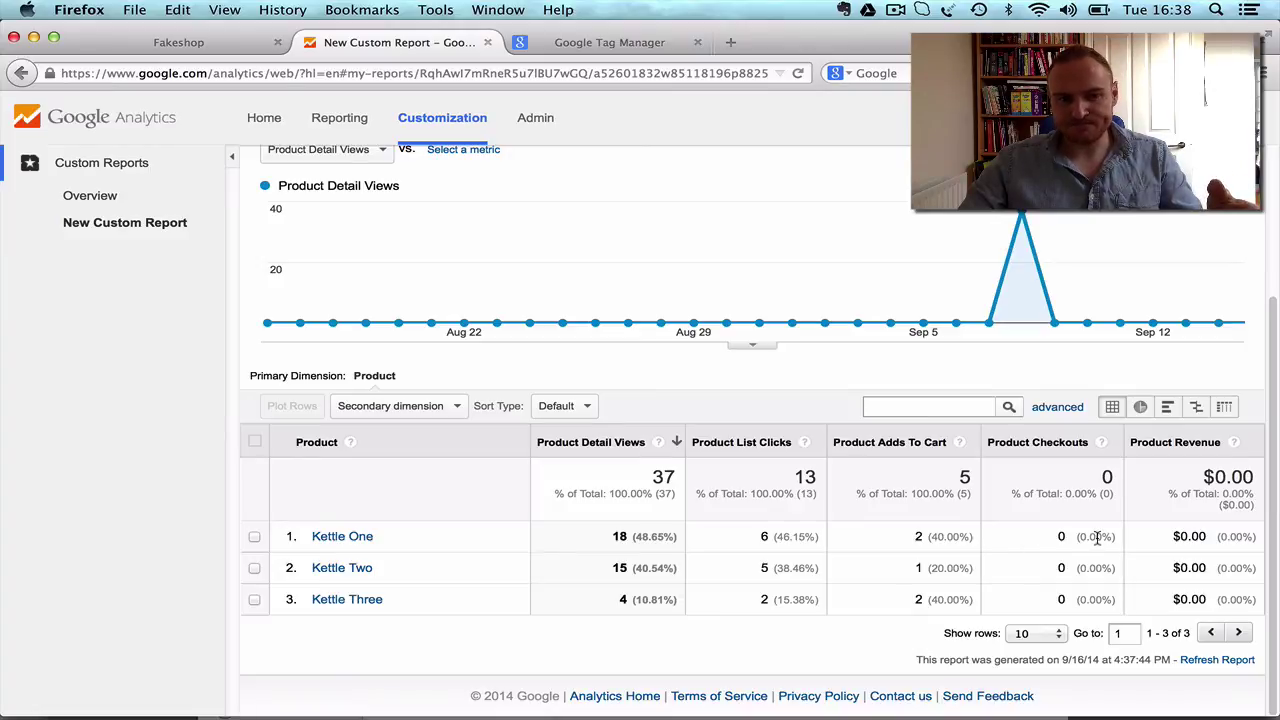
pyautogui.click(355, 540)
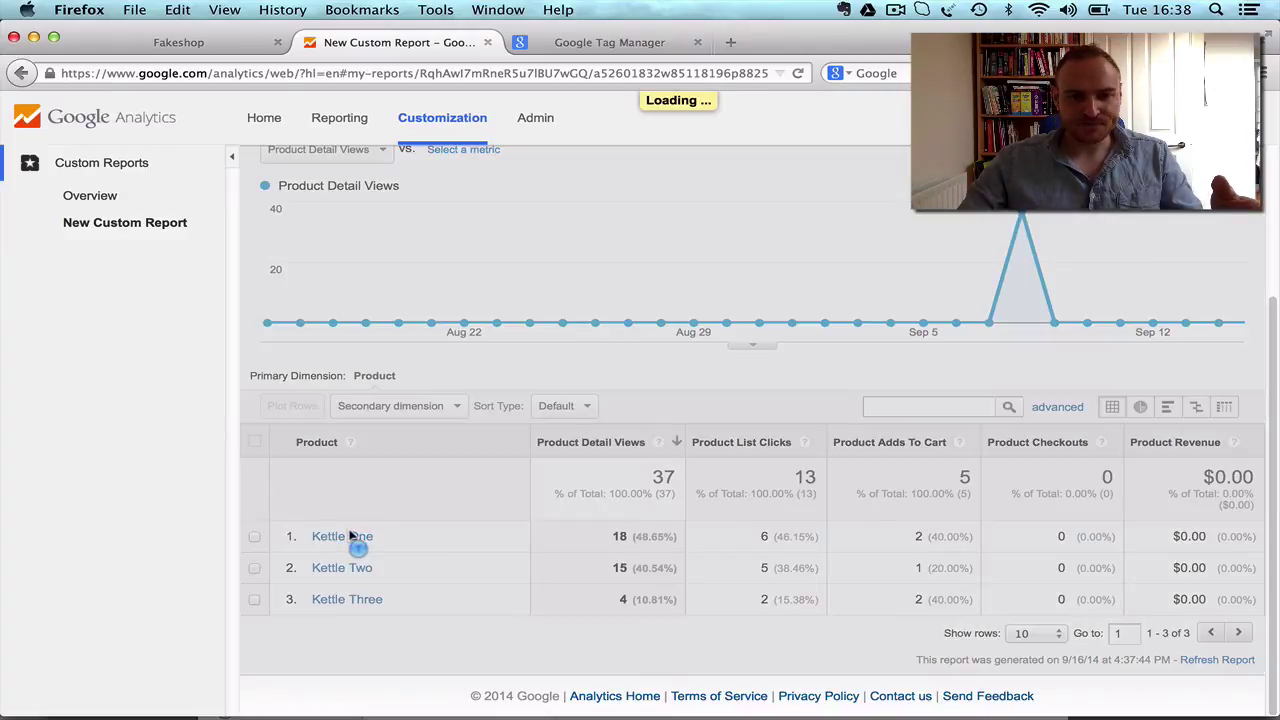
pyautogui.scroll(-3, 500, 440)
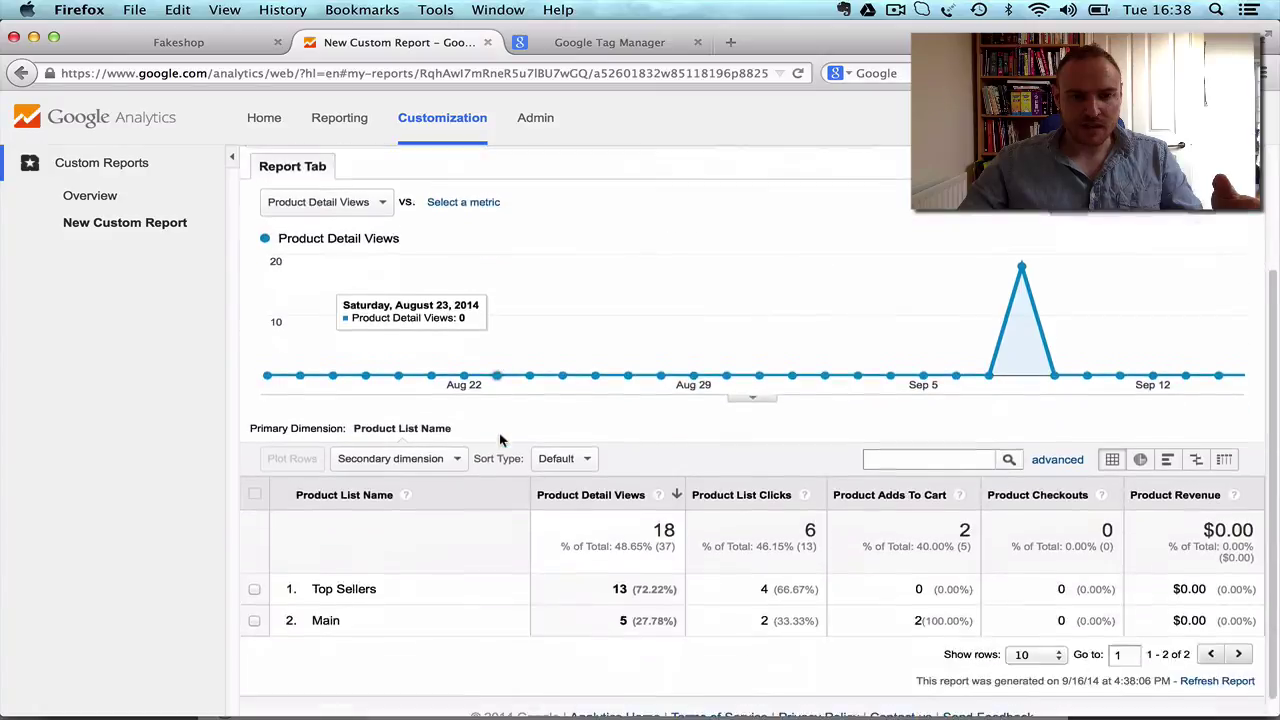
pyautogui.scroll(-1, 500, 440)
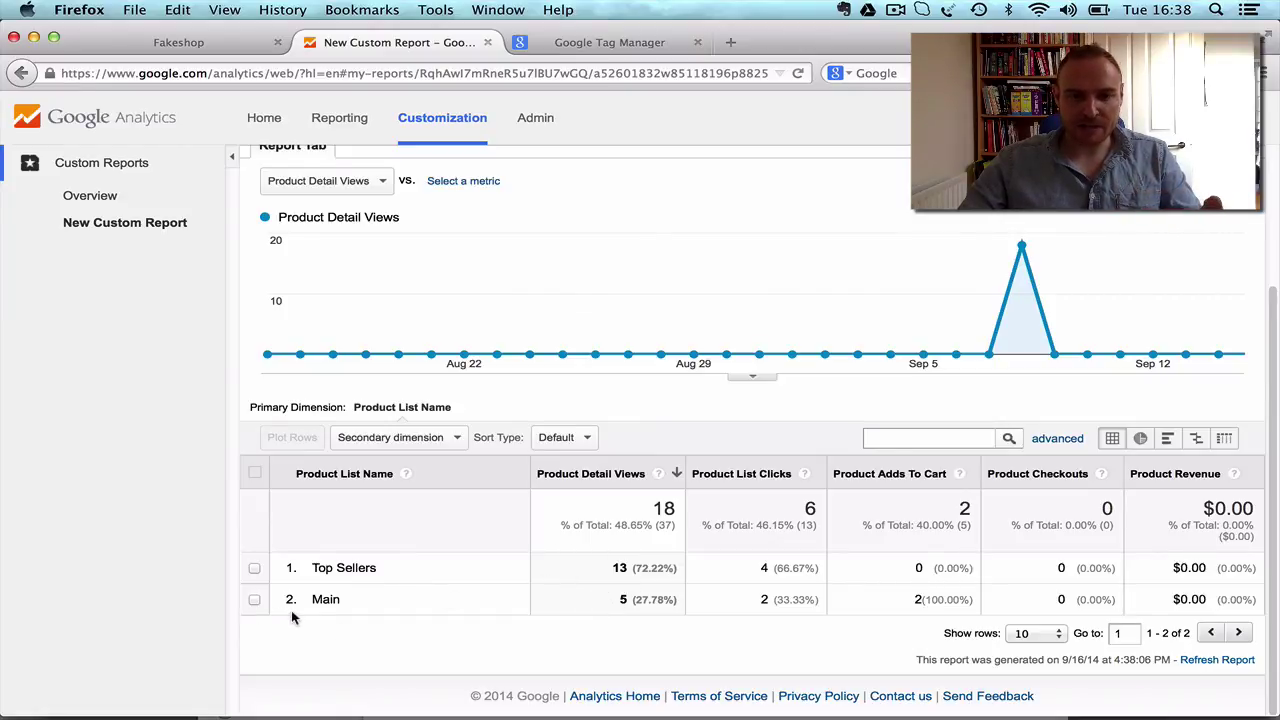
# - Point out Main's 100% share of Kettle One's adds to cart
pyautogui.doubleClick(932, 600)
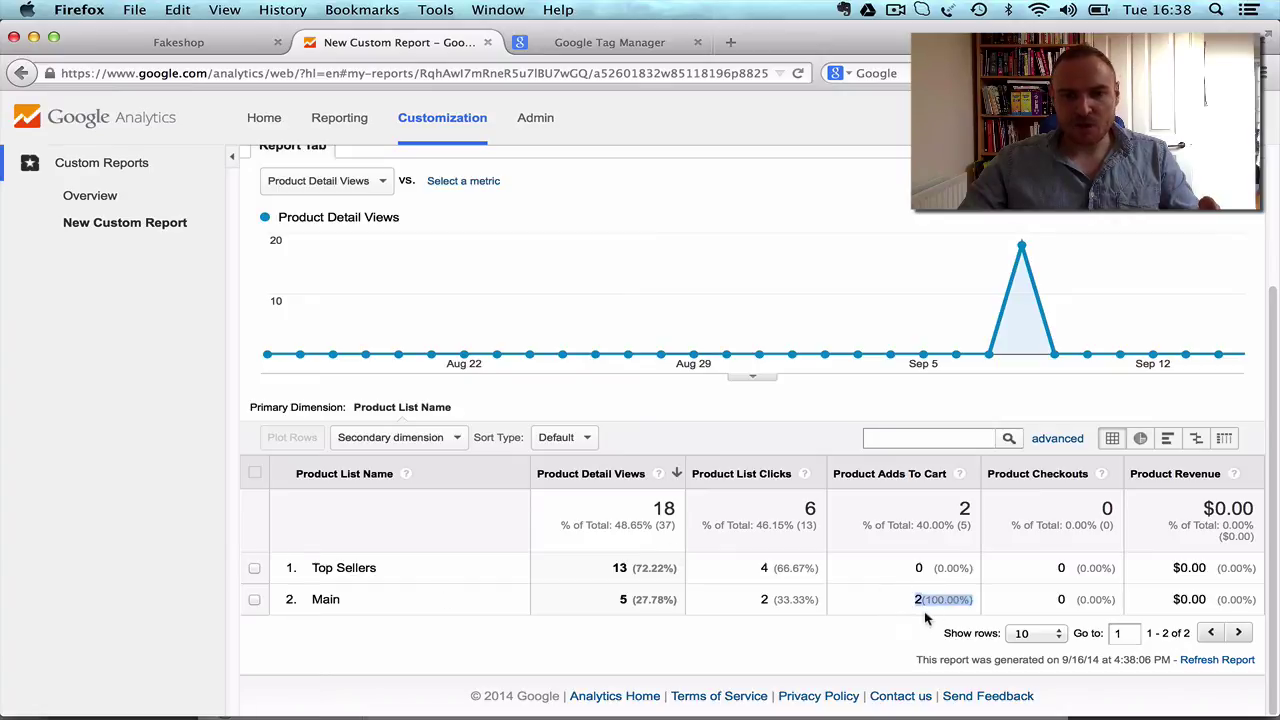
pyautogui.click(902, 604)
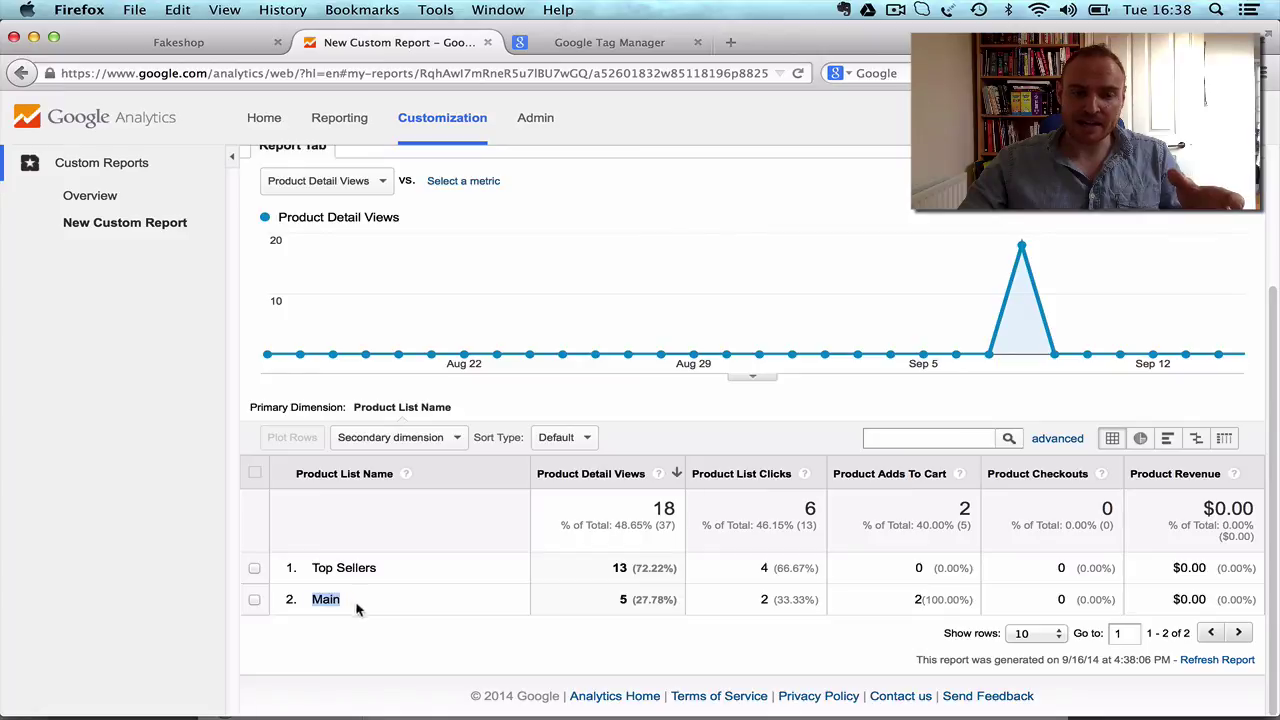
pyautogui.click(381, 611)
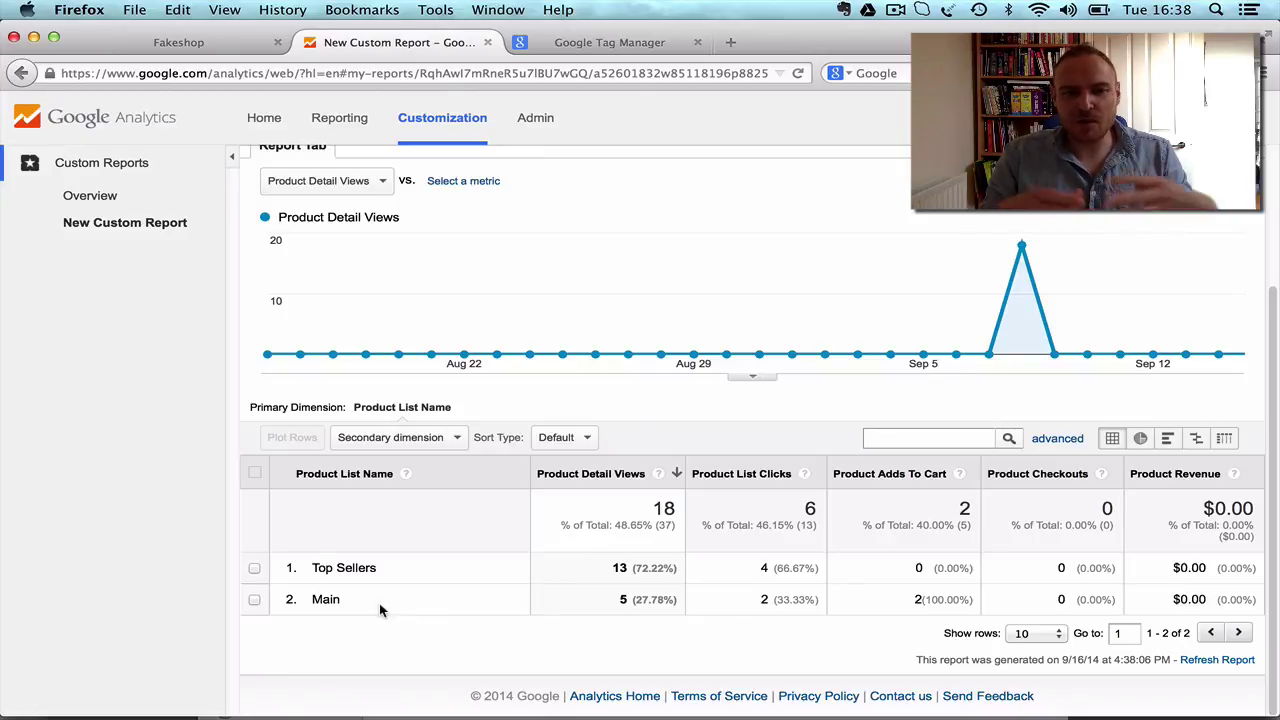
pyautogui.click(214, 40)
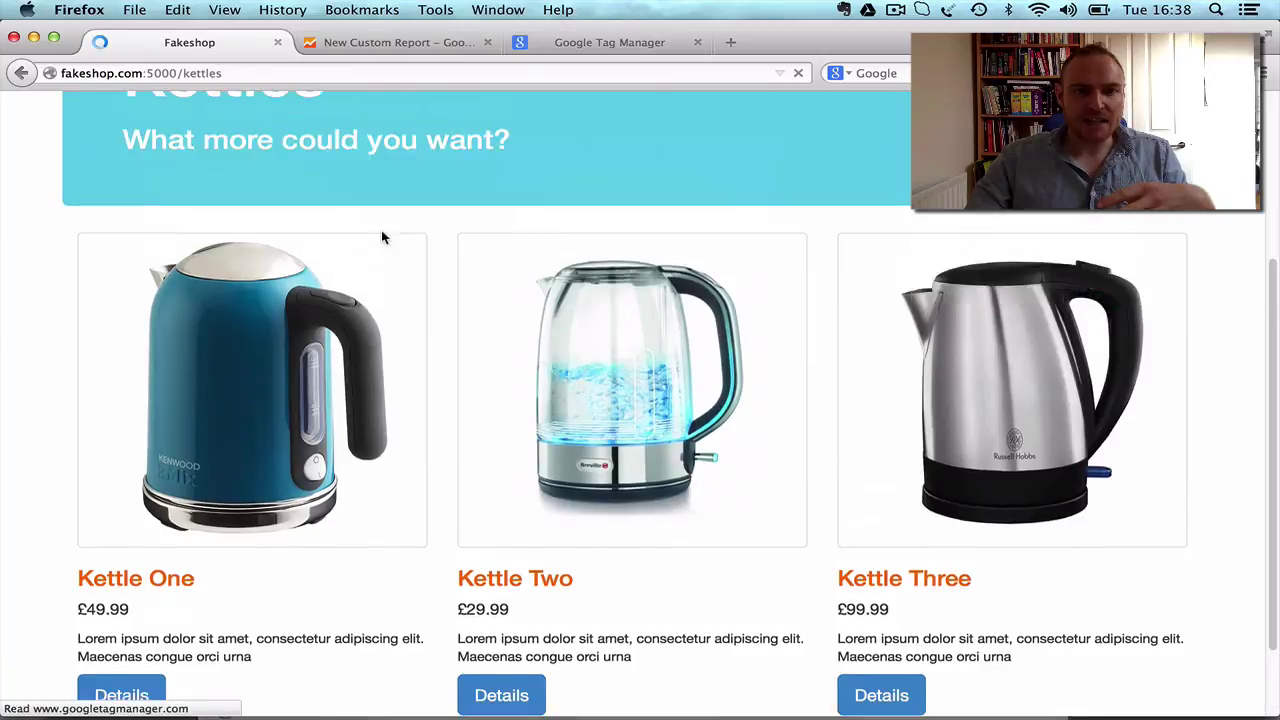
pyautogui.click(188, 186)
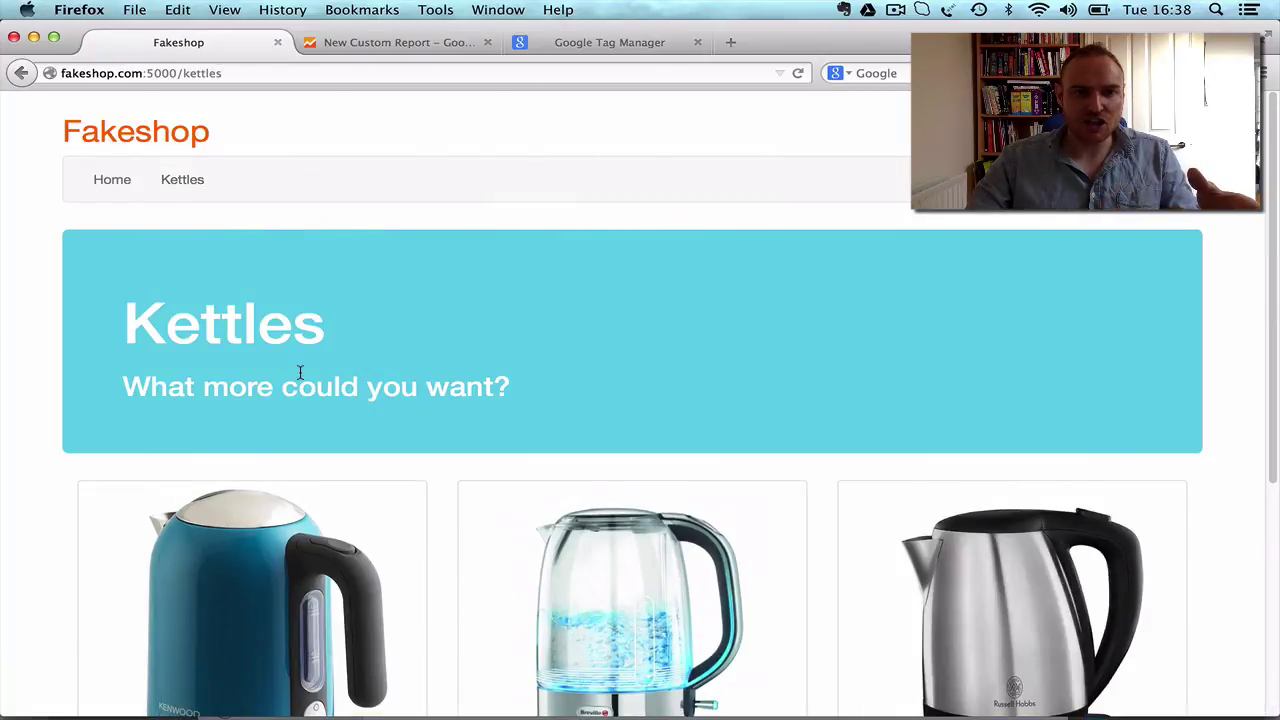
pyautogui.scroll(-5, 300, 370)
pyautogui.click(120, 600)
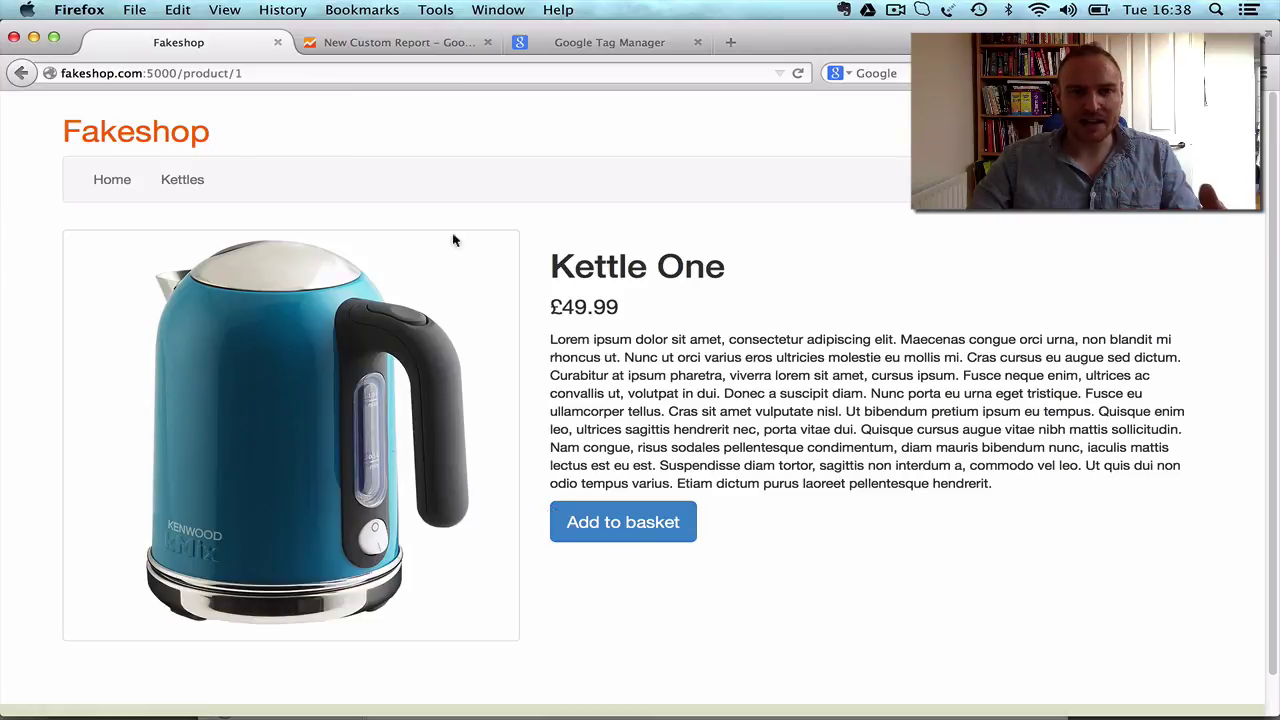
pyautogui.click(373, 43)
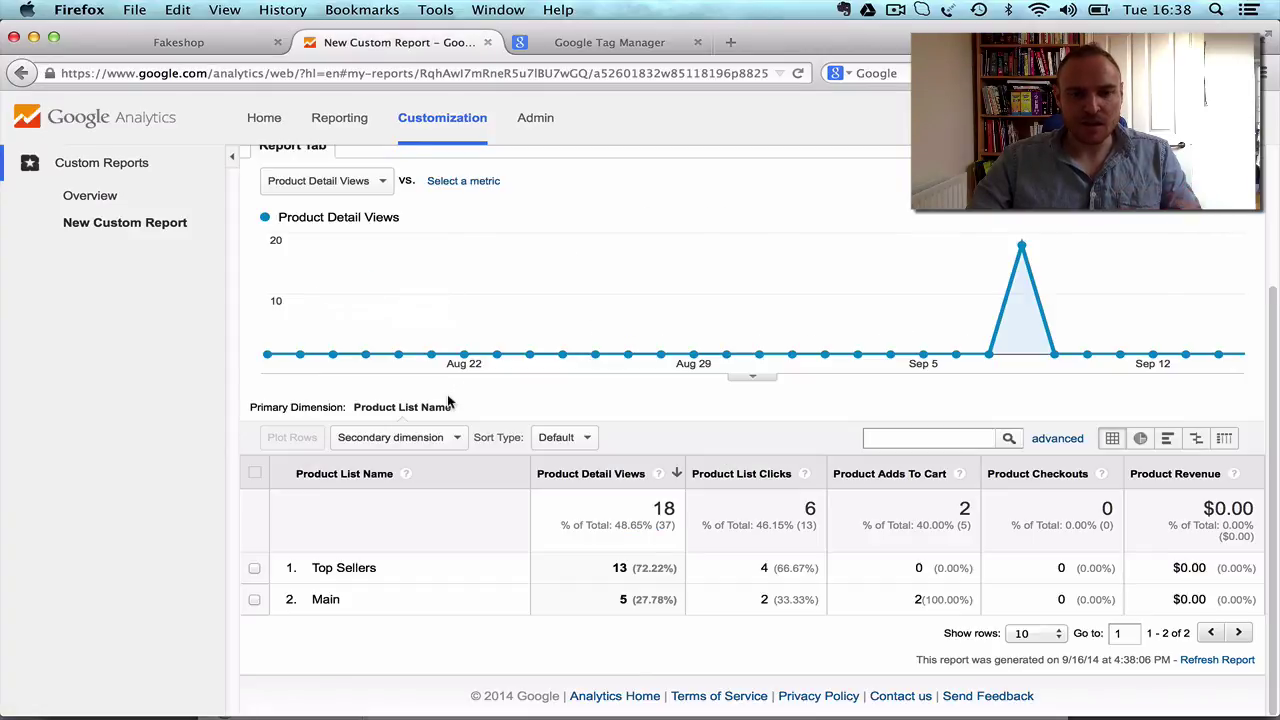